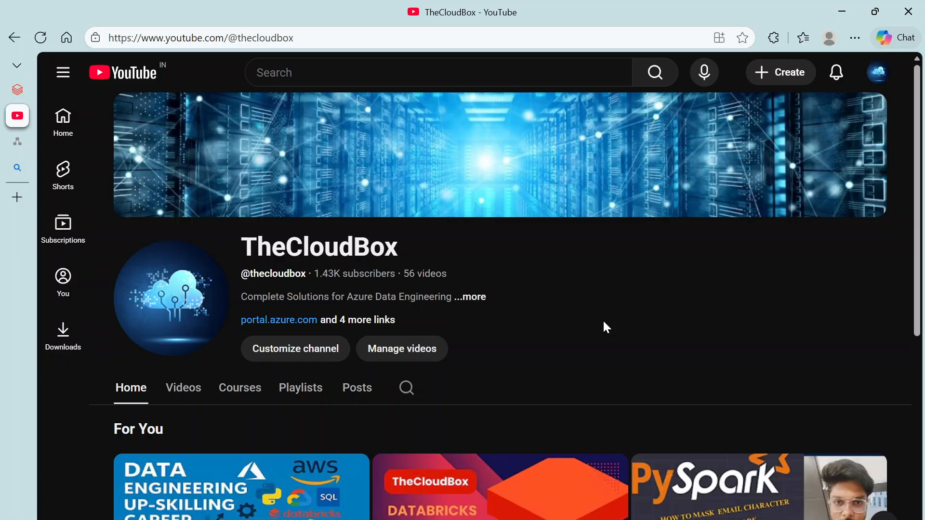
Step: Browse more Bing video results, then return to the Databricks workspace
scroll(604, 322, down, 6)
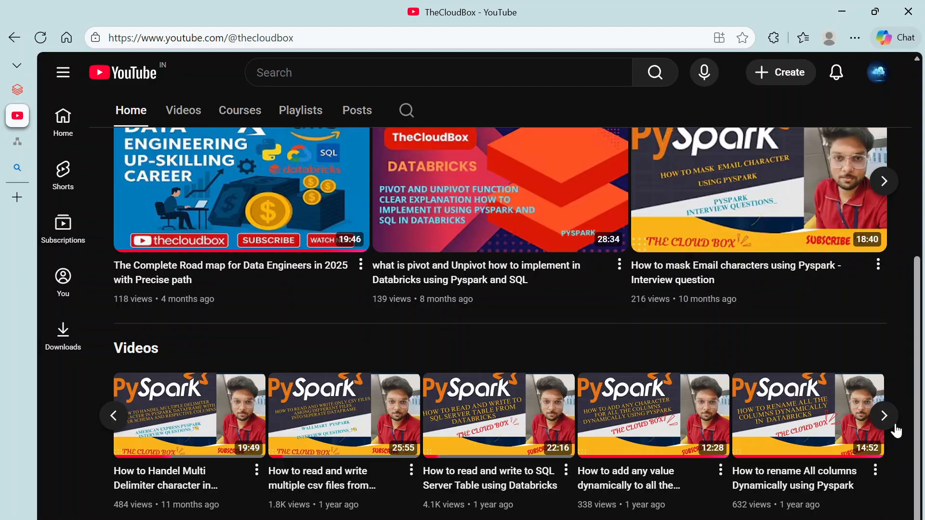
click(885, 415)
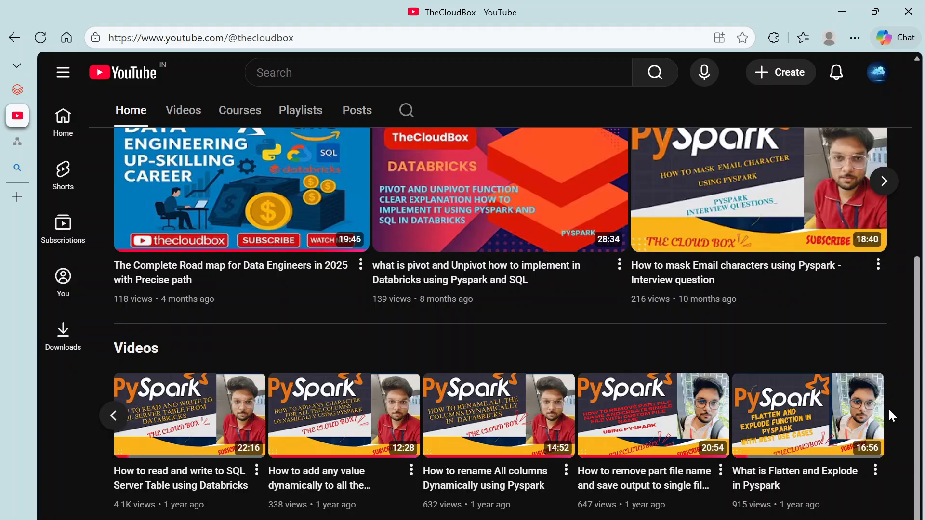
scroll(888, 409, up, 5)
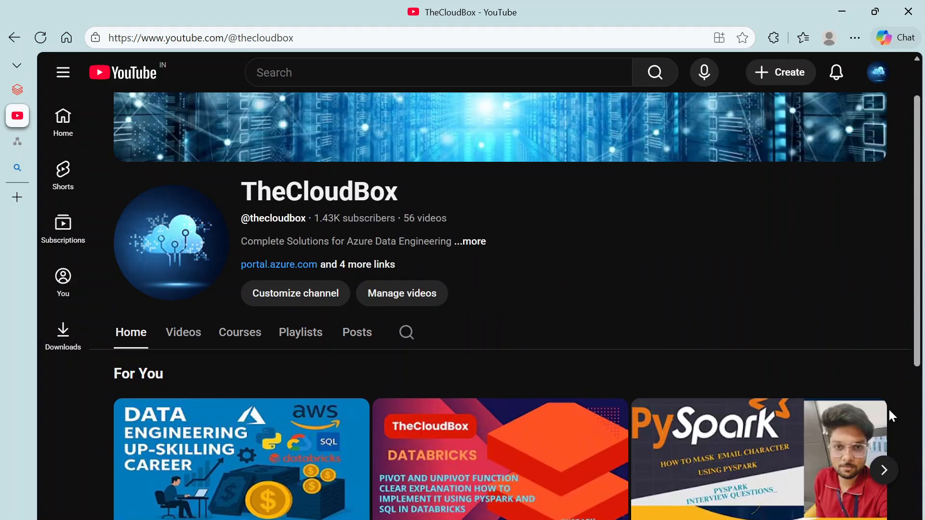
click(19, 91)
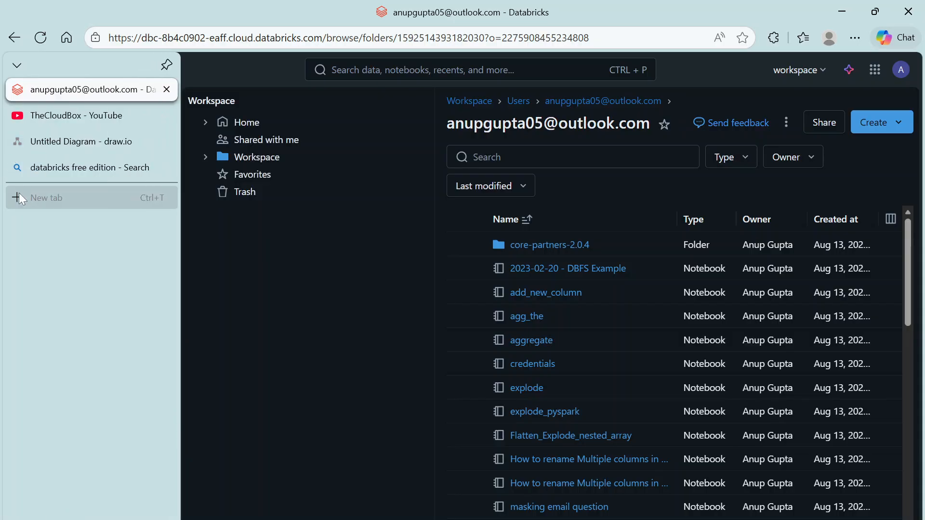
Step: Search for 'databricks free edition' in a new tab, then go back to the Databricks workspace
click(18, 194)
text(databricks)
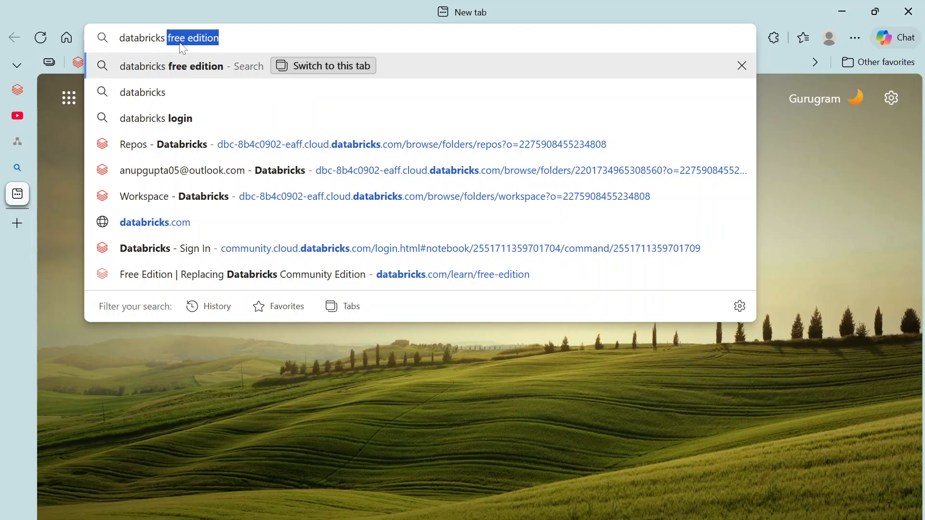
key(Return)
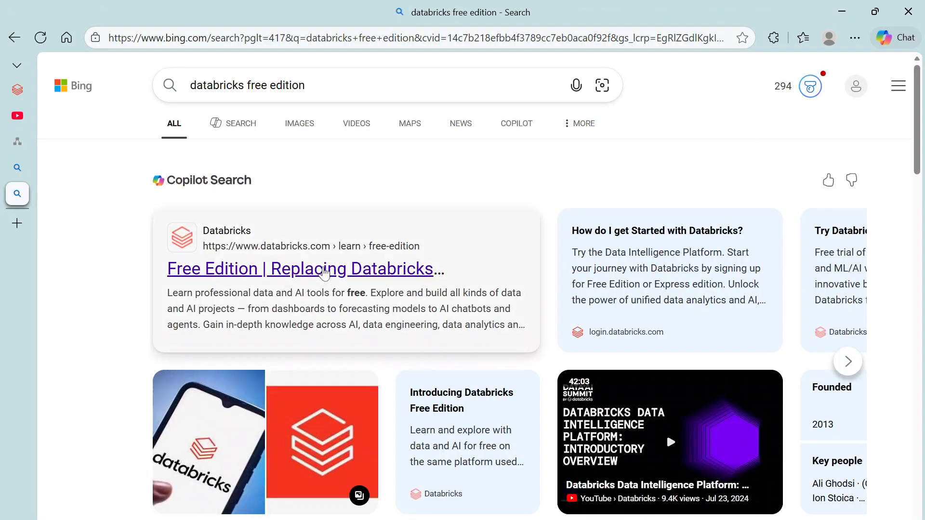
click(20, 94)
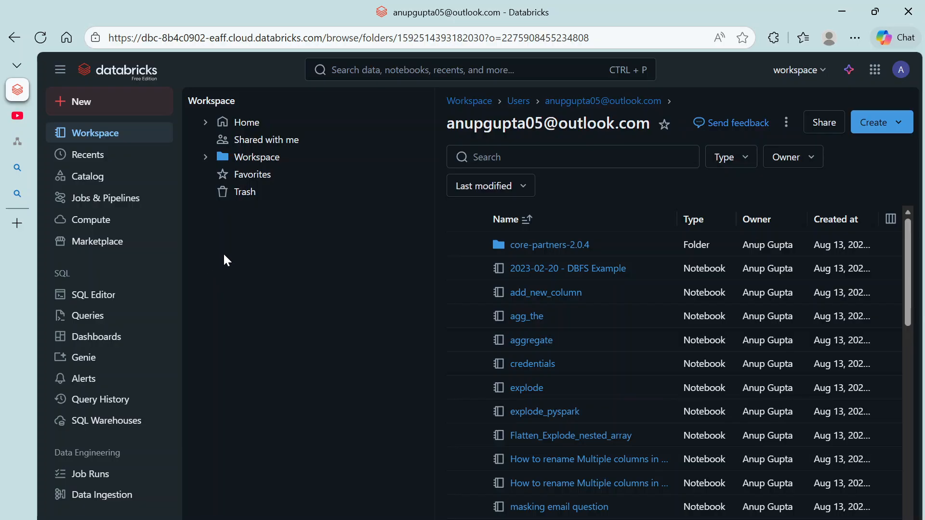
Step: Expand Workspace and open the Repos folder, then switch to the draw.io diagram
click(249, 163)
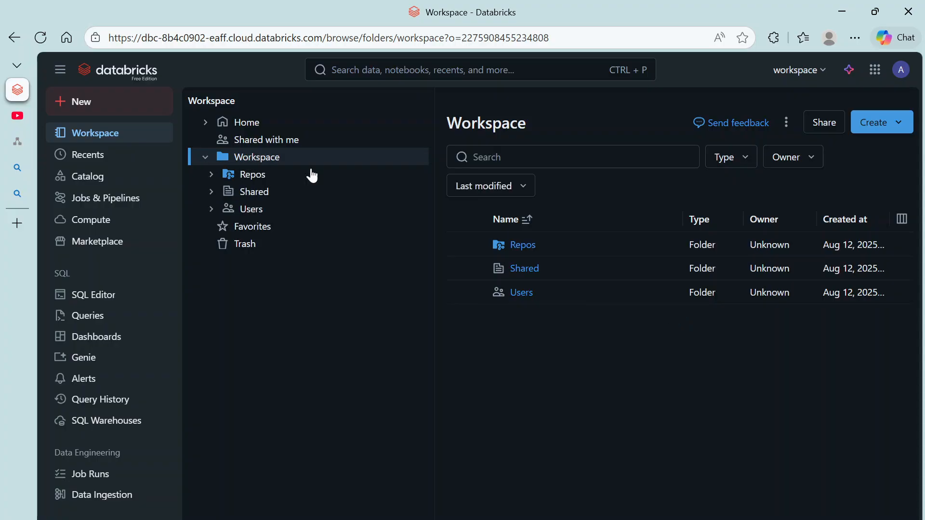
click(534, 246)
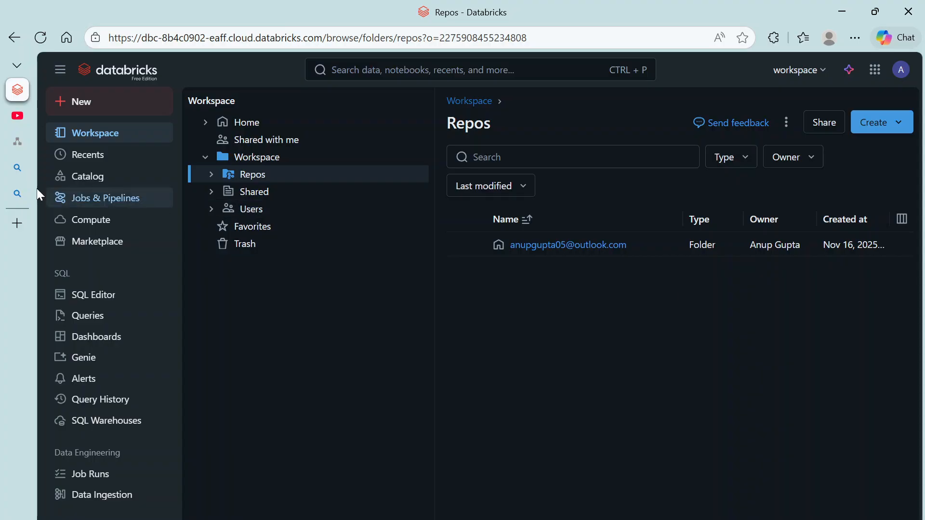
click(18, 144)
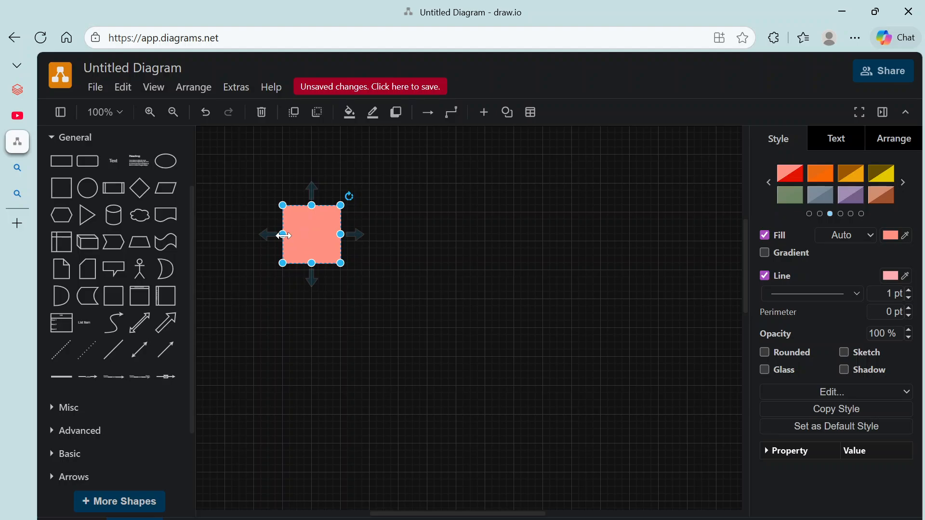
Step: Enlarge the pink square and give it the bold label 'Databricks Account'
drag(282, 234, 254, 233)
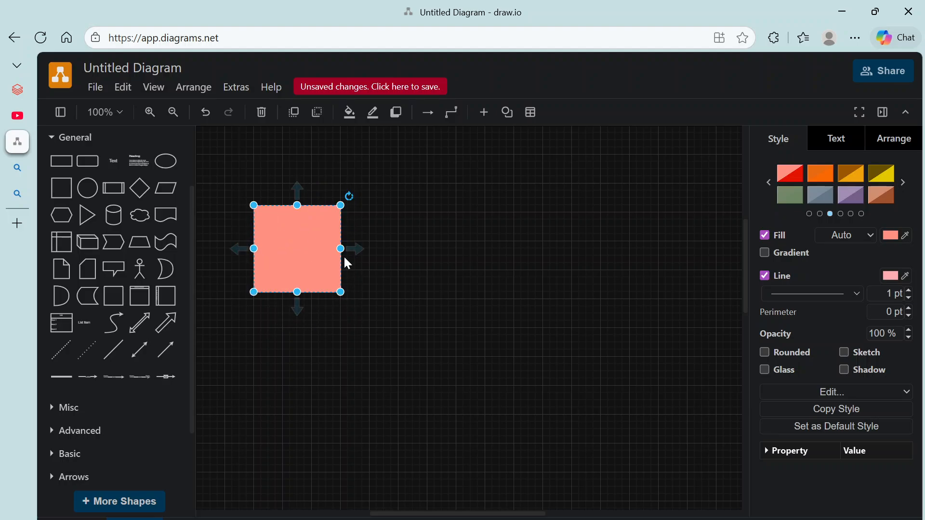
drag(342, 250, 379, 239)
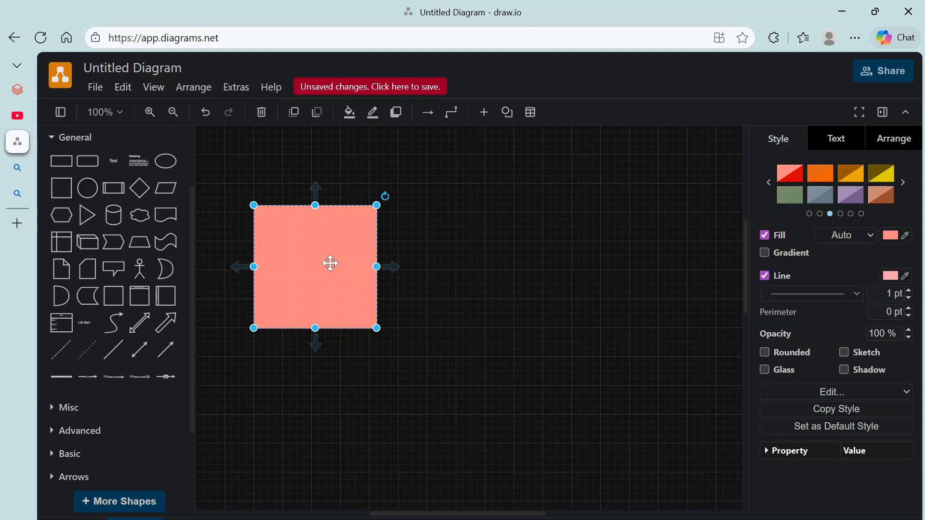
click(841, 143)
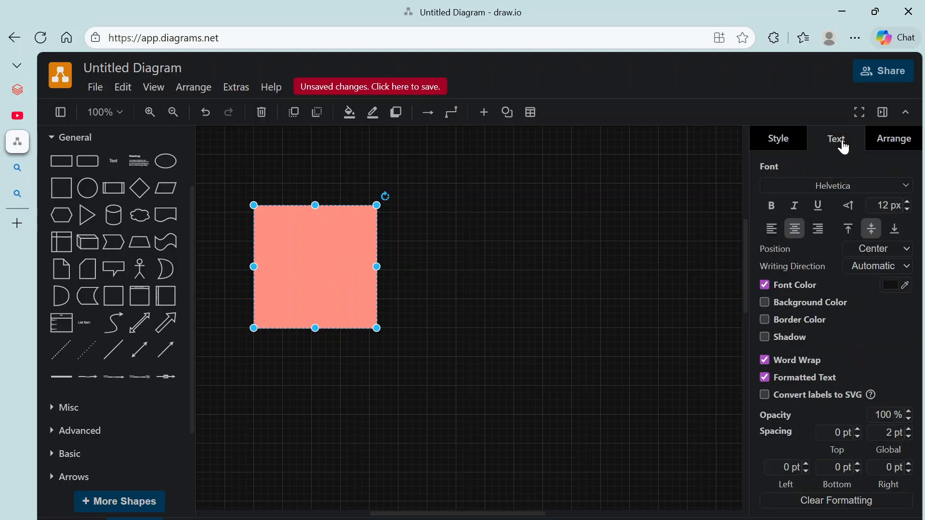
click(771, 206)
double_click(275, 266)
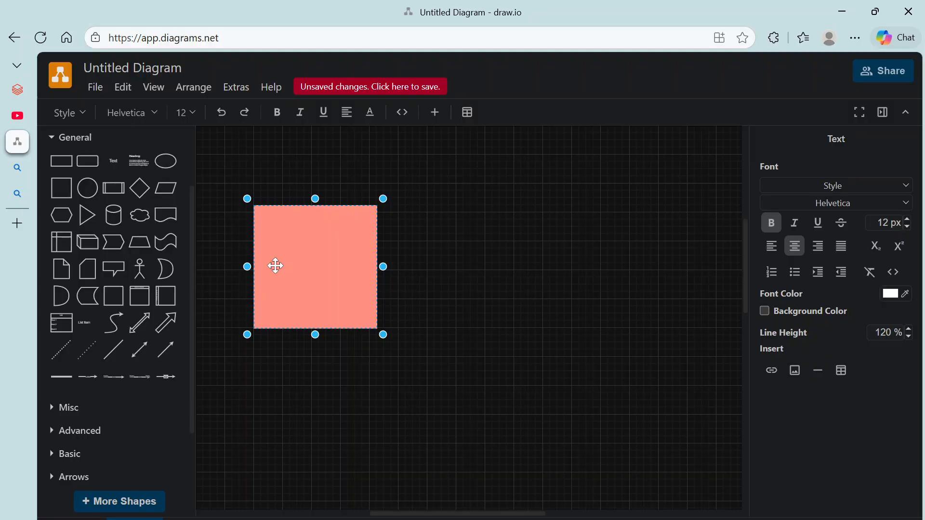
text(Databricks Account)
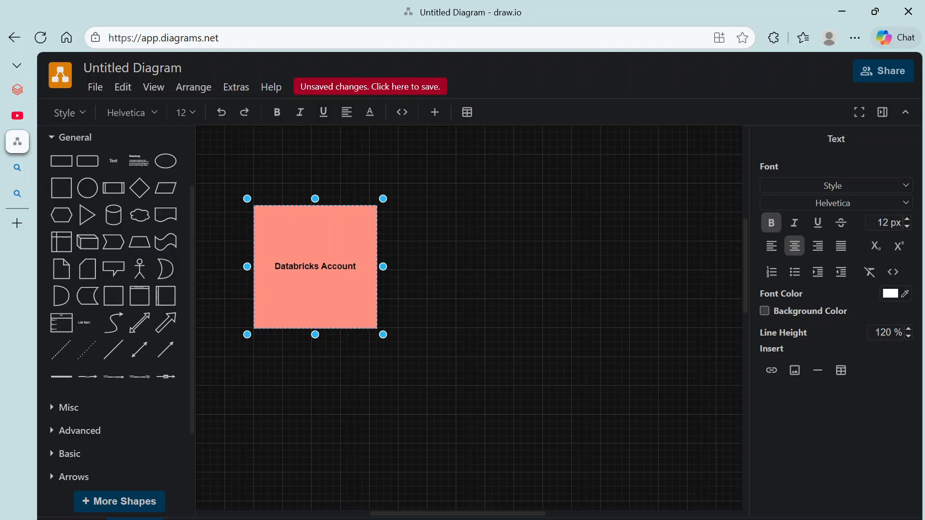
Step: Insert an arrow from the General library and connect its end to the Databricks Account box
click(166, 322)
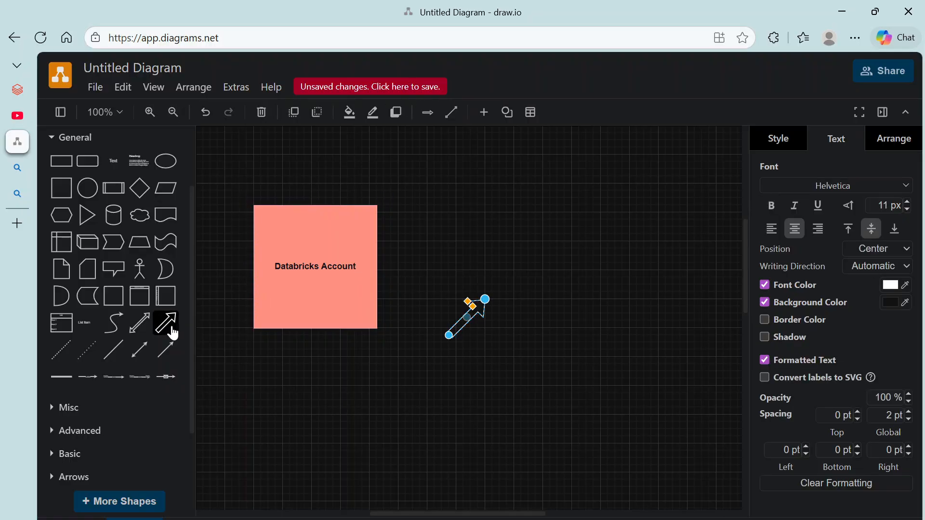
drag(466, 318, 384, 278)
drag(486, 301, 504, 235)
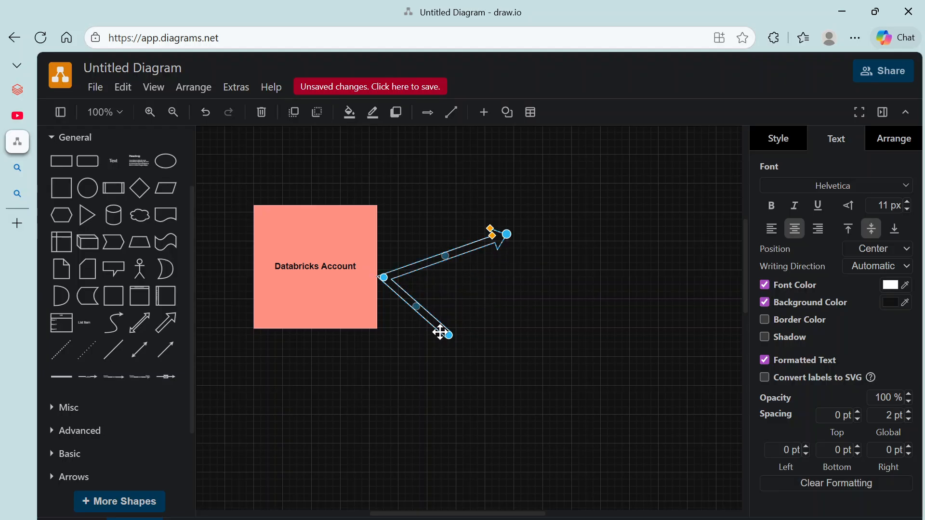
key(ctrl+z)
key(ctrl+z)
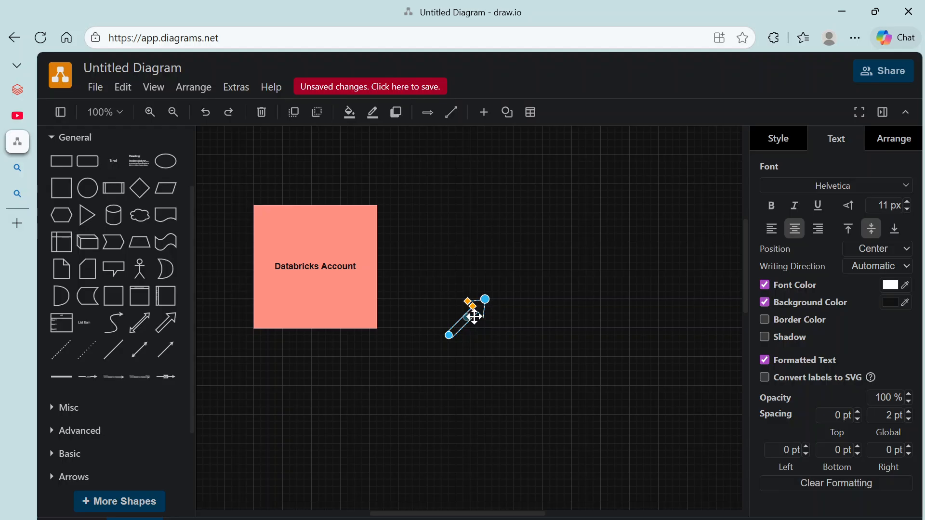
mouse_move(475, 318)
mouse_down()
mouse_move(408, 273)
mouse_move(429, 294)
mouse_move(475, 314)
mouse_up()
drag(485, 299, 380, 260)
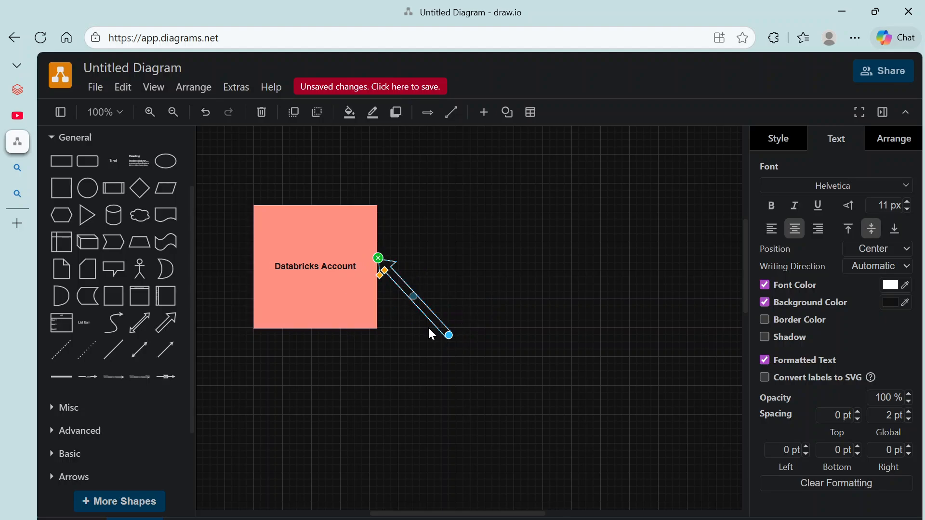
Step: Reposition the arrow so it starts flush against the box's right edge, pointing right
drag(447, 329, 467, 304)
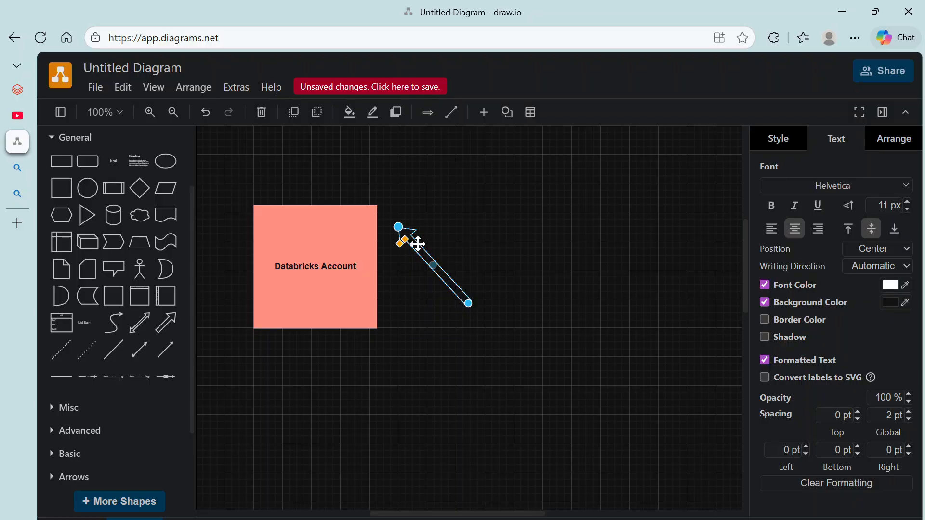
drag(408, 241, 480, 249)
key(ctrl+z)
key(ctrl+z)
key(ctrl+z)
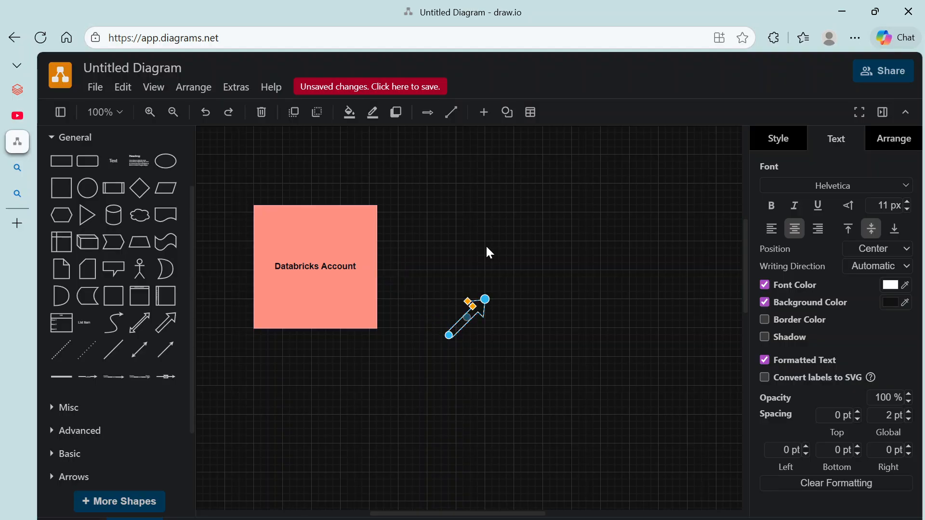
mouse_move(472, 309)
mouse_down()
mouse_move(446, 281)
mouse_move(476, 305)
mouse_up()
key(ctrl+z)
drag(482, 308, 473, 273)
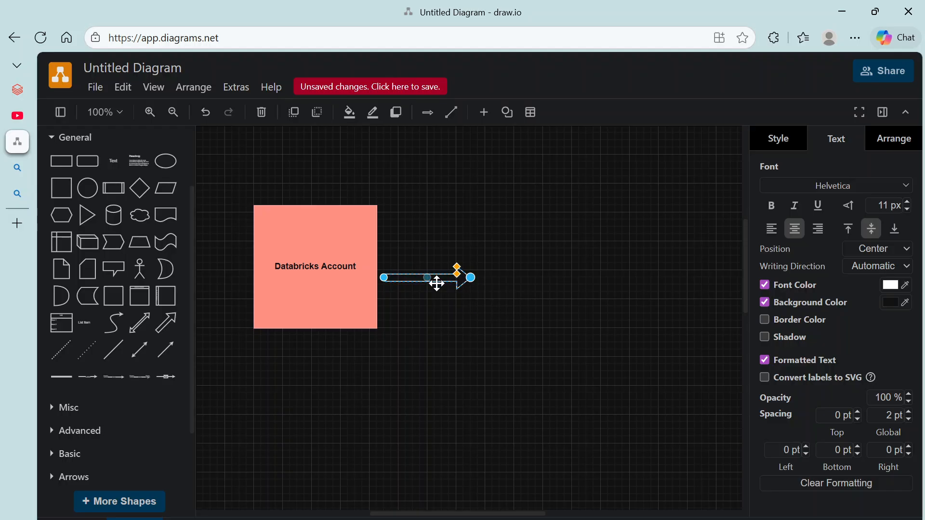
click(461, 318)
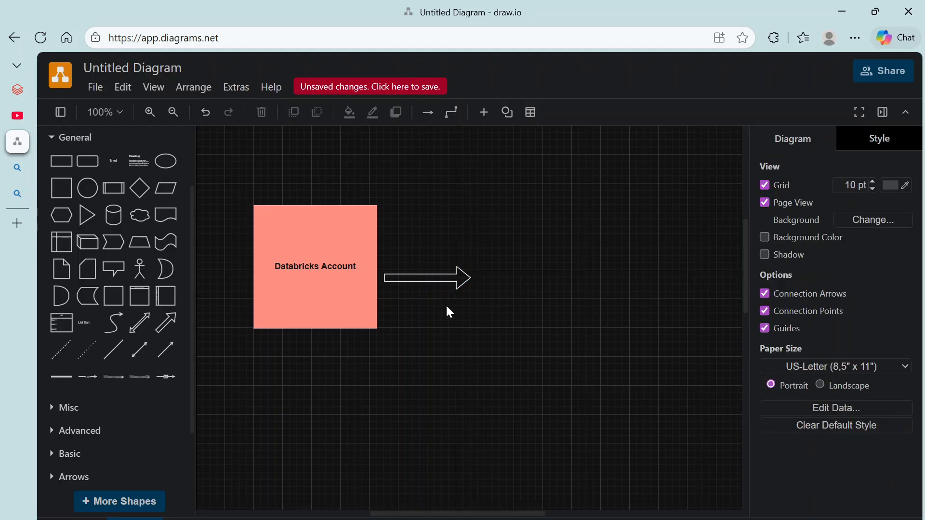
click(420, 275)
drag(420, 275, 410, 273)
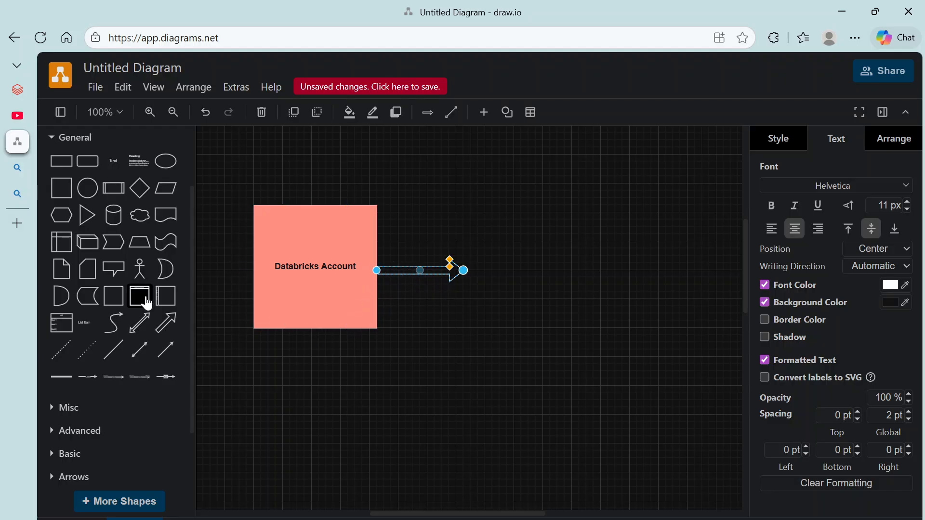
Step: Add a cylinder at the arrow's tip, moving it right and stretching it taller
click(114, 215)
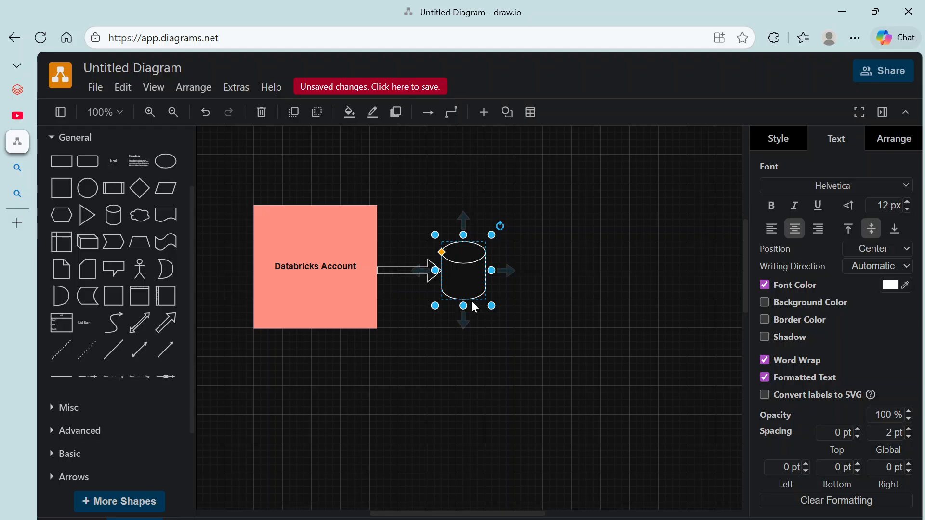
drag(464, 306, 493, 277)
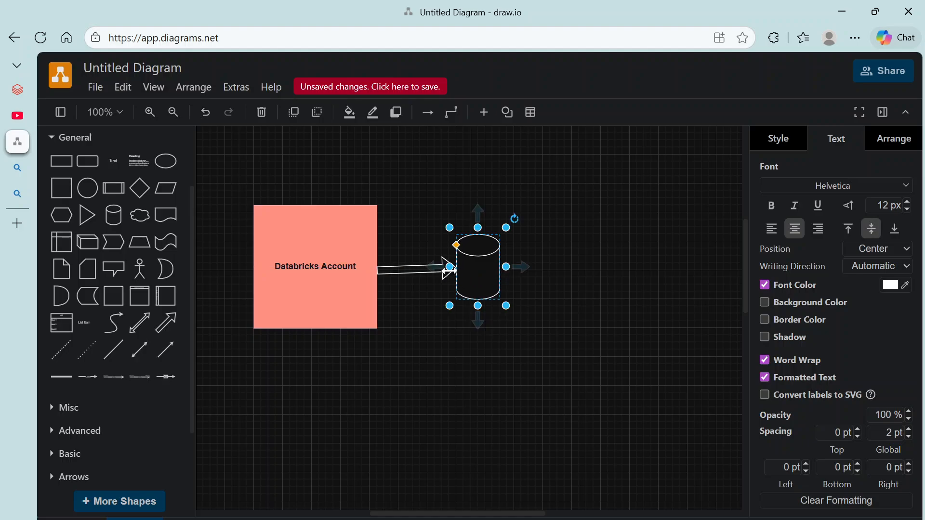
drag(479, 269, 537, 272)
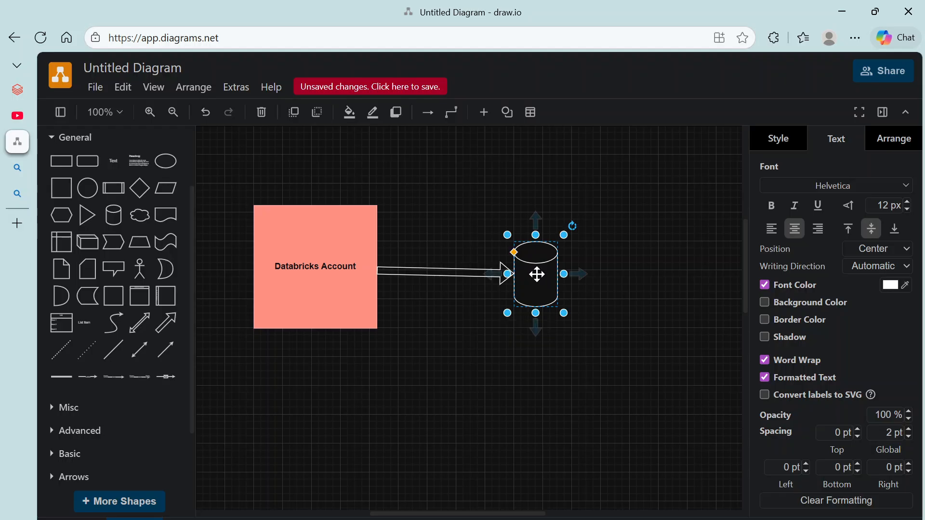
drag(536, 235, 536, 220)
drag(537, 306, 537, 321)
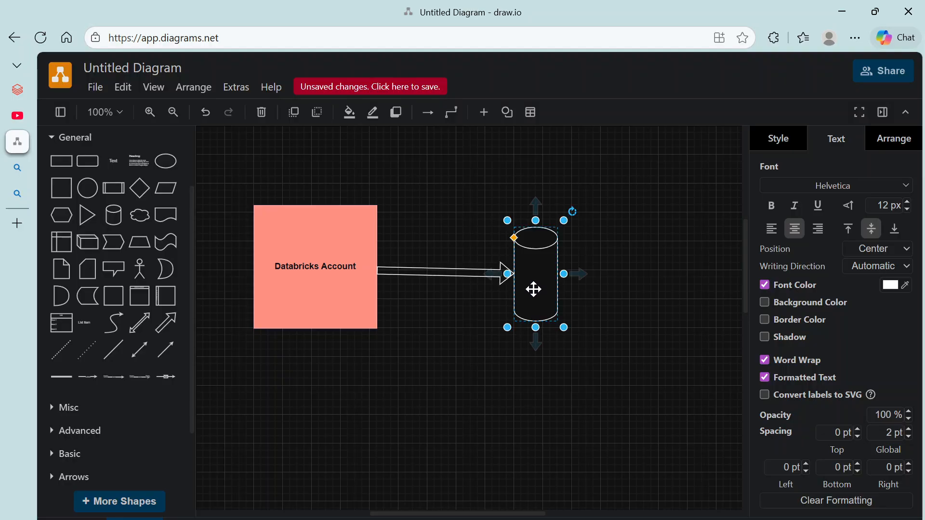
Step: Fill the cylinder with a green gradient style preset
click(783, 146)
click(903, 183)
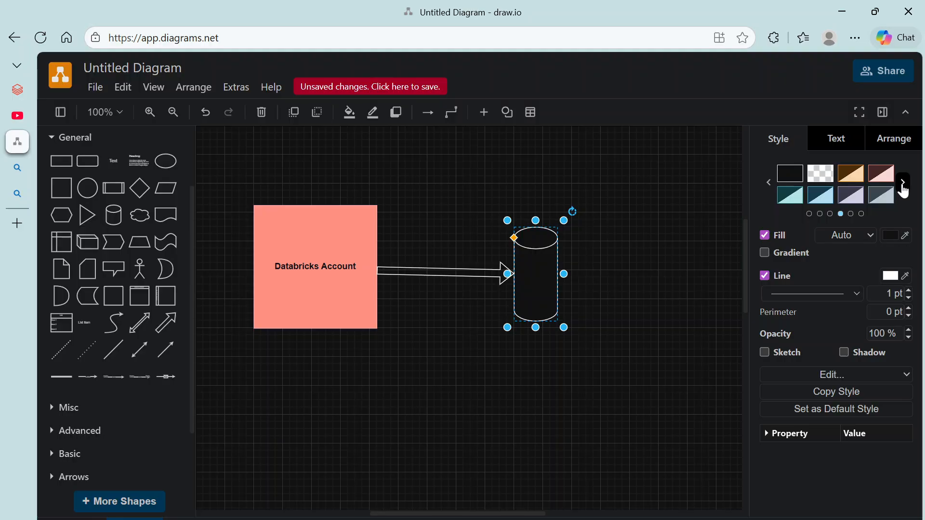
click(903, 183)
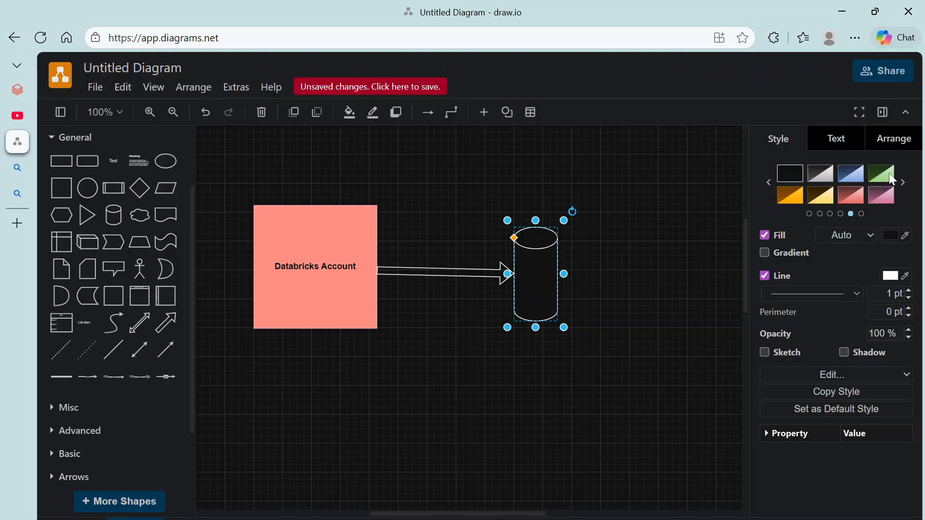
click(886, 174)
Step: Label the green cylinder 'Repo' with 'GITHub' on a second line
double_click(547, 284)
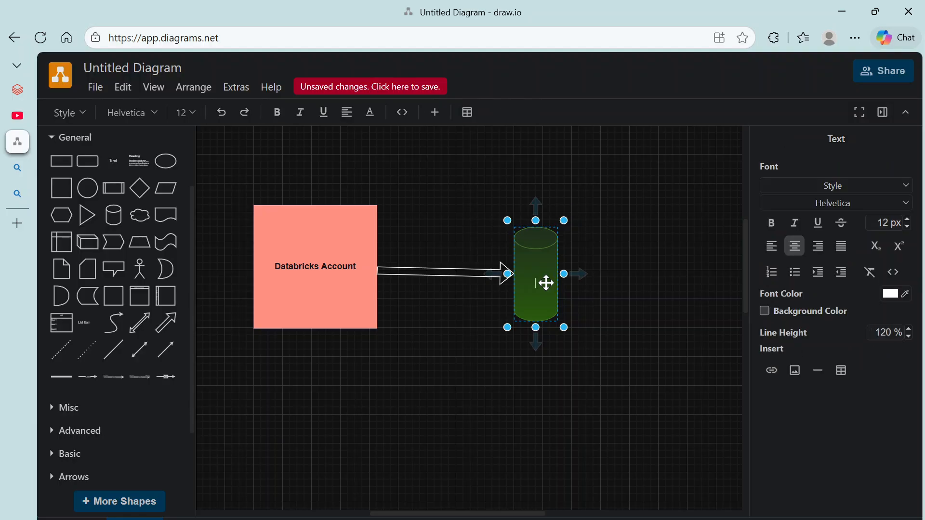
text(Repo)
key(Return)
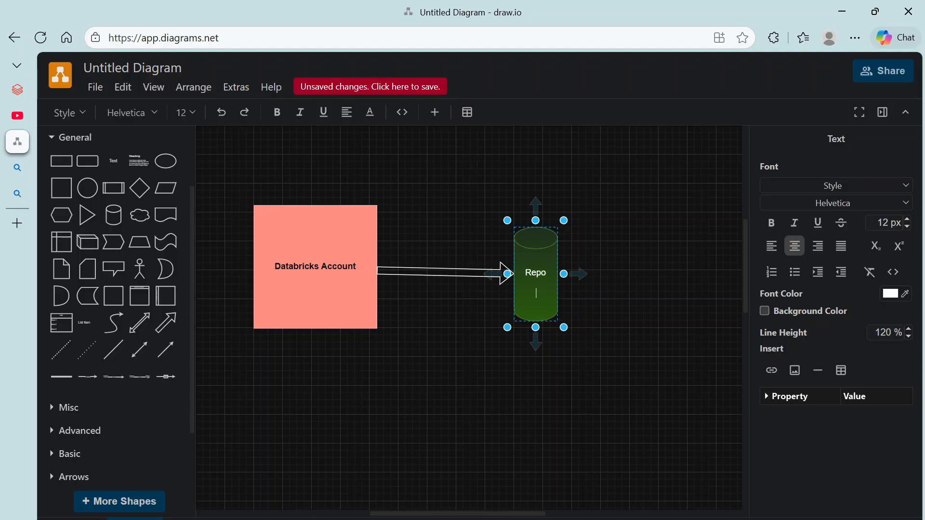
text(GITHub)
Step: Add a downward arrow attached beneath the Databricks Account rectangle
click(448, 309)
click(357, 294)
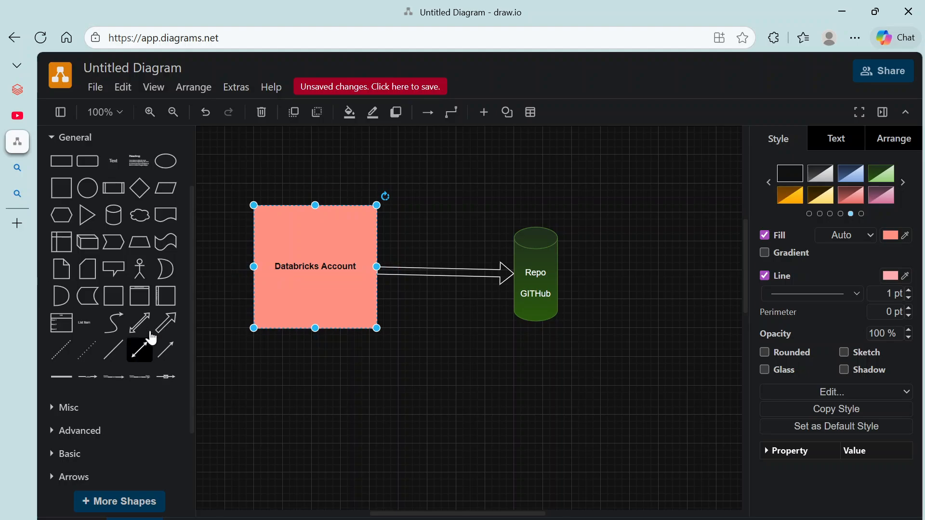
click(166, 323)
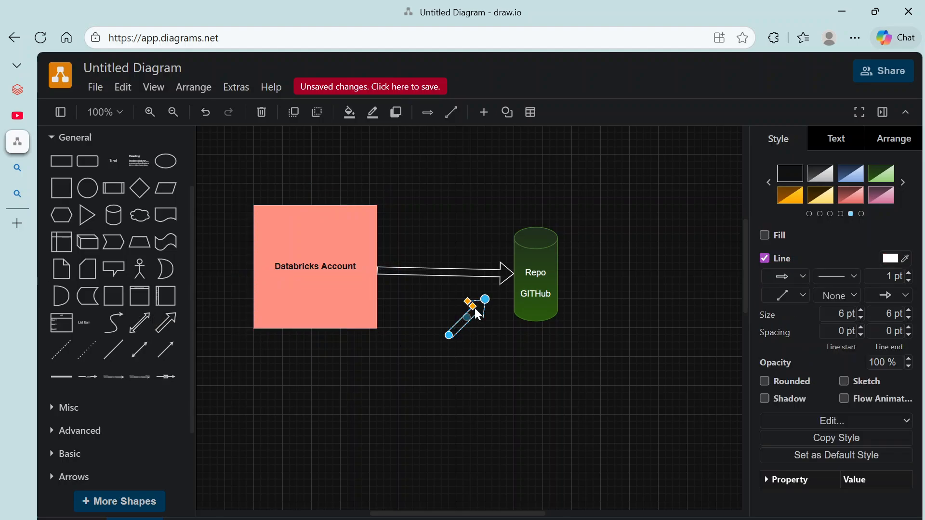
drag(459, 324, 305, 437)
drag(304, 378, 314, 330)
click(307, 355)
click(331, 437)
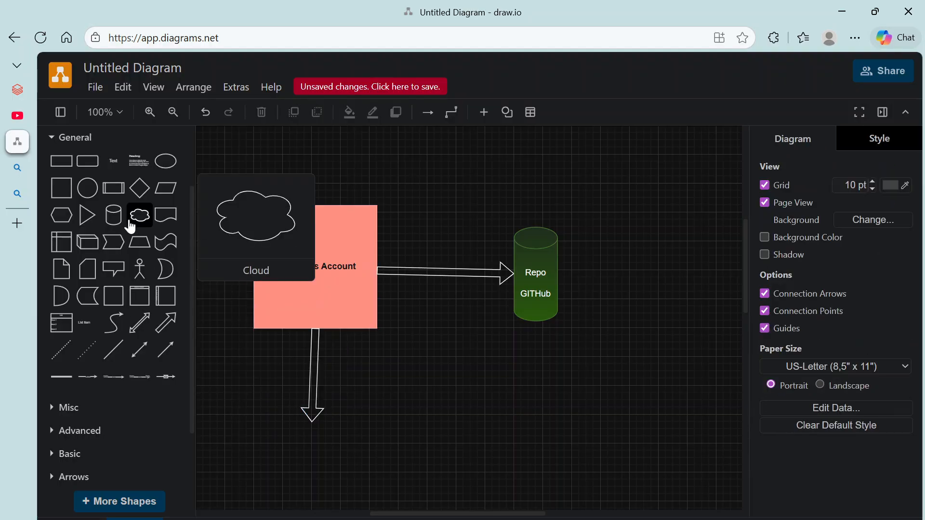
Step: Place a widened cylinder under the arrow's tip and tidy the layout
drag(114, 215, 283, 427)
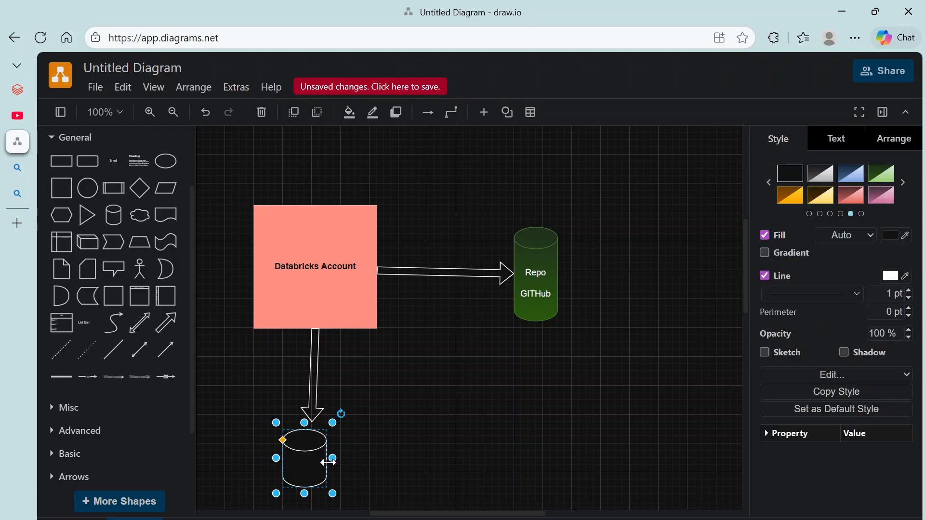
drag(326, 458, 431, 473)
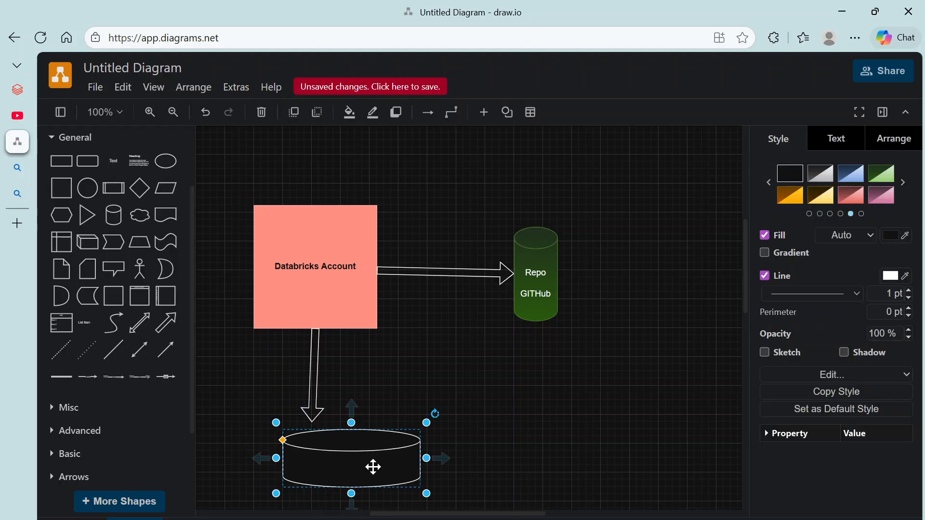
drag(316, 264, 316, 227)
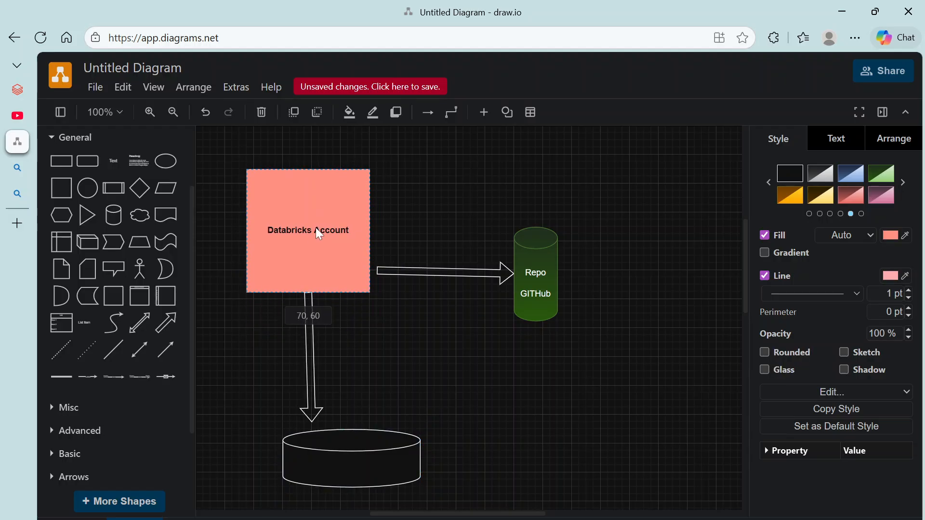
click(310, 410)
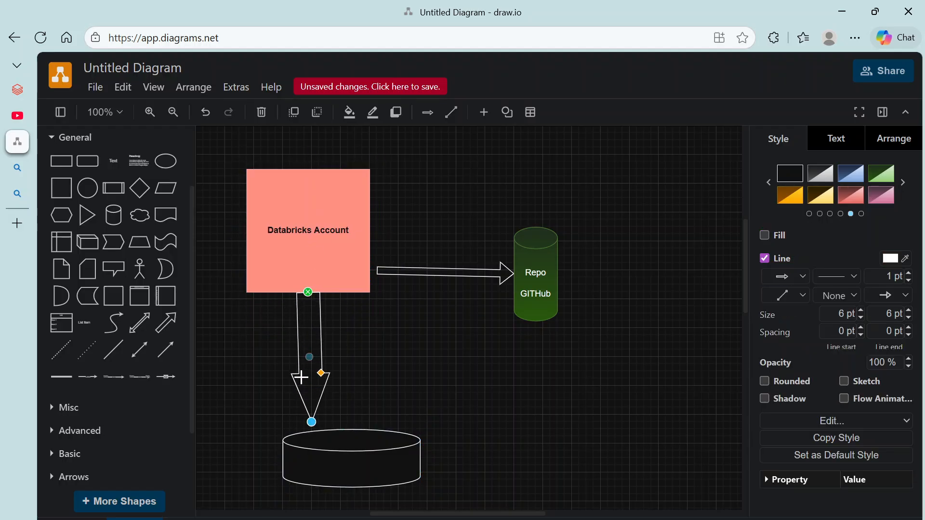
drag(312, 439, 306, 432)
Step: Label the new cylinder 'Repo Azure Devops' and give it a blue gradient fill
double_click(308, 465)
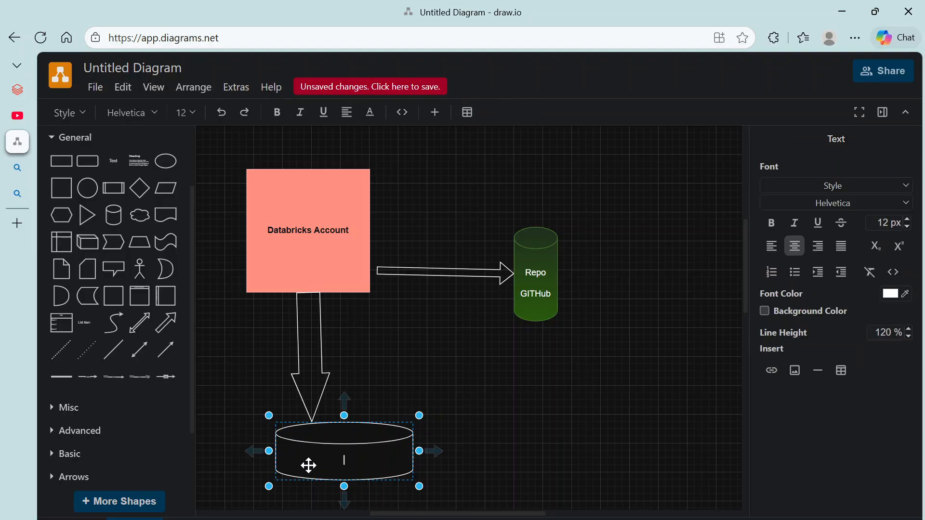
text(Azure Devops REpo)
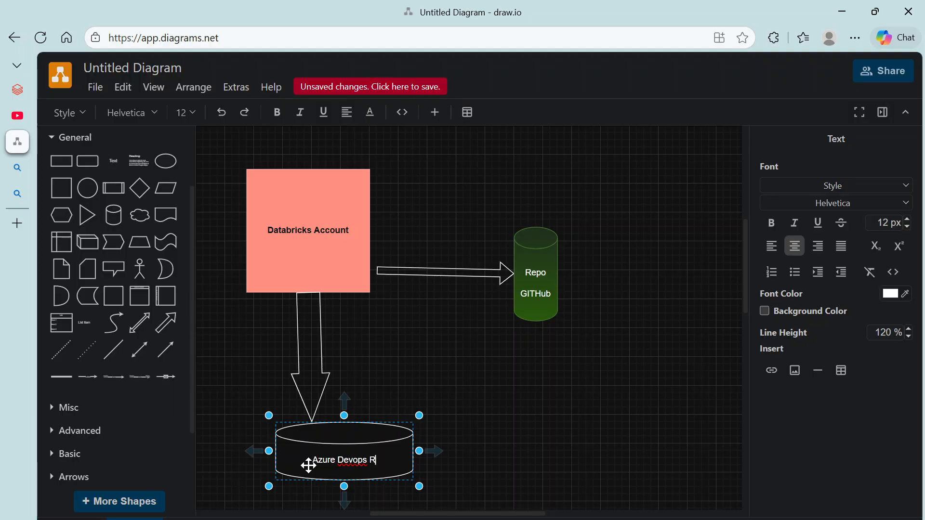
key(BackSpace)
key(BackSpace)
key(BackSpace)
key(BackSpace)
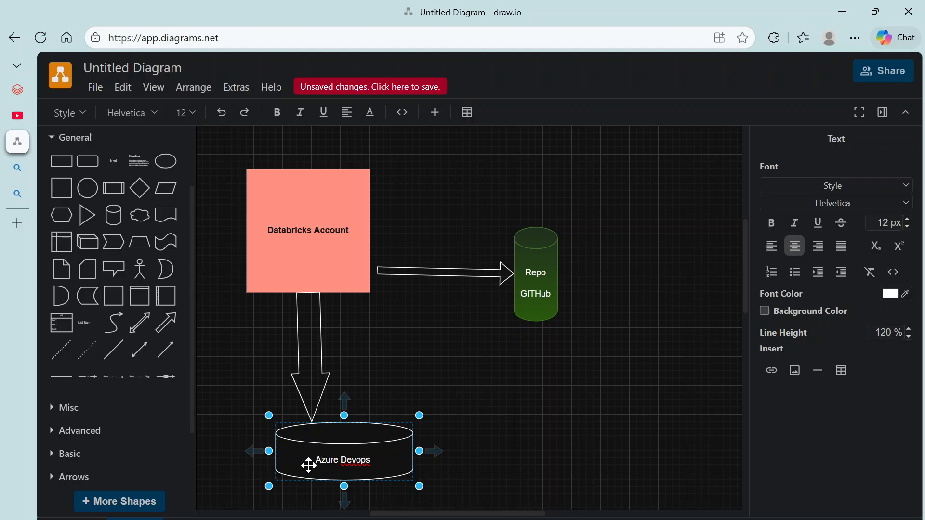
key(Home)
text(Repo)
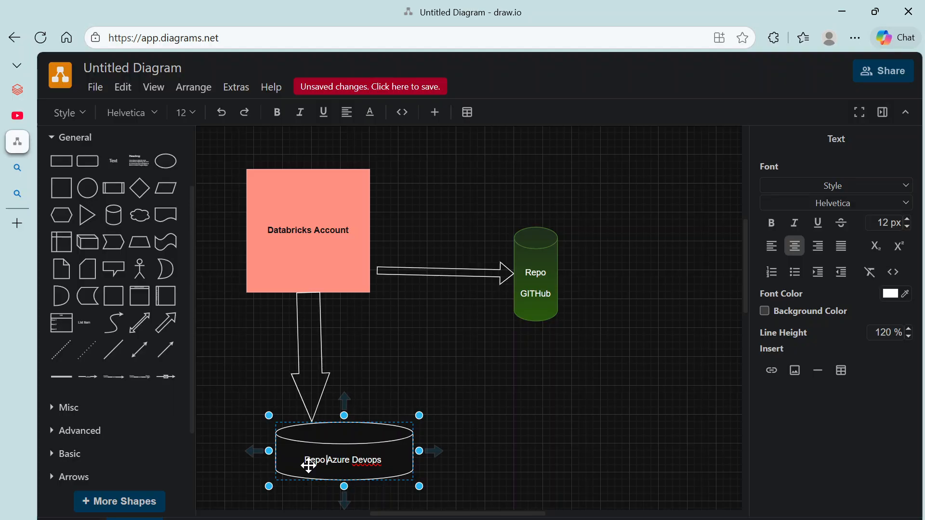
double_click(368, 460)
click(398, 460)
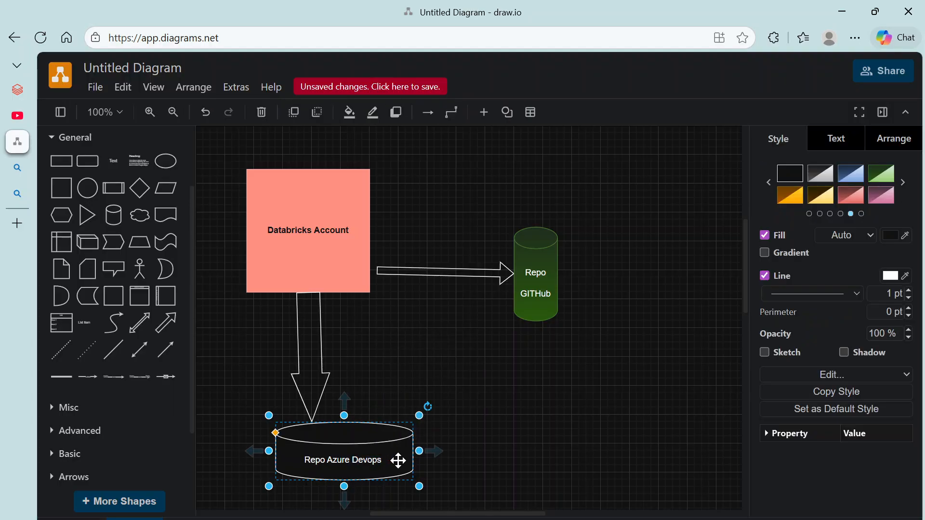
click(858, 173)
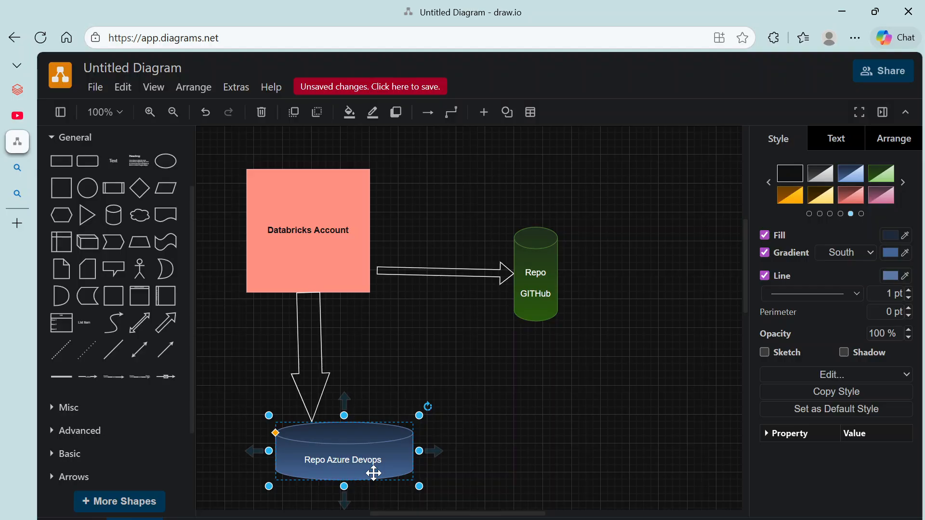
Step: Search Bing for 'azure devops login' and open the Azure DevOps Services result
click(22, 172)
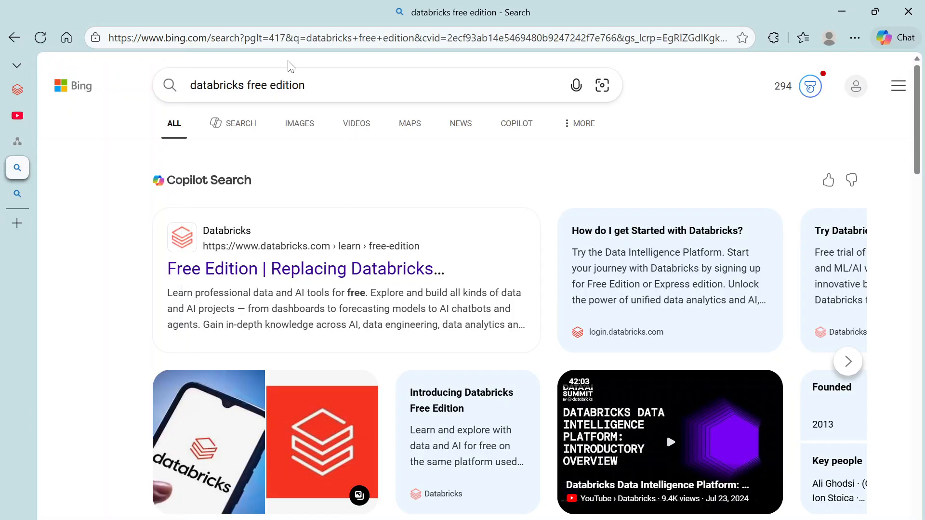
drag(306, 86, 187, 86)
text(git)
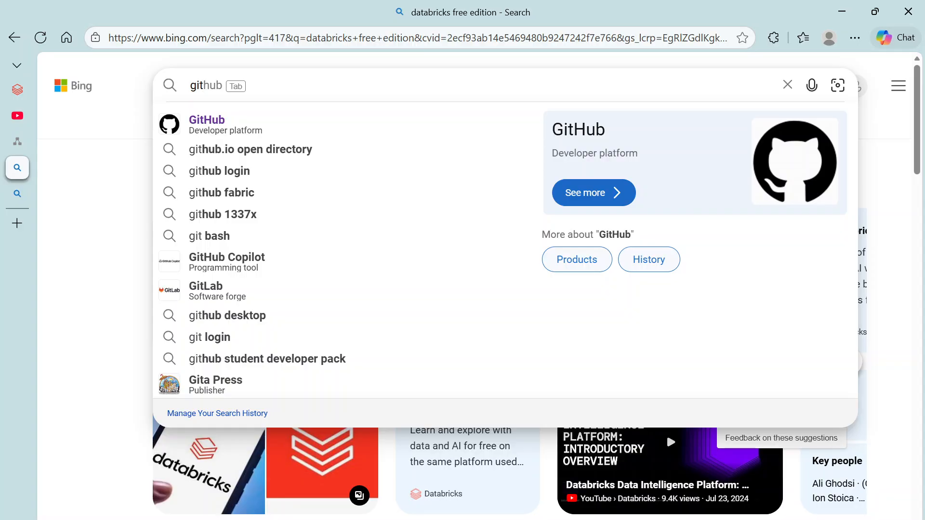
key(Tab)
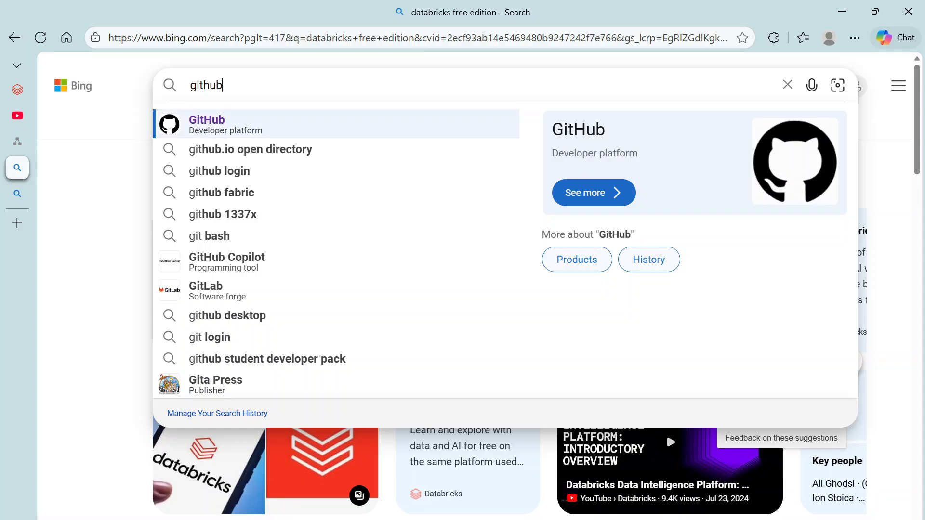
key(BackSpace)
key(BackSpace)
key(BackSpace)
key(BackSpace)
key(BackSpace)
key(BackSpace)
text(azu)
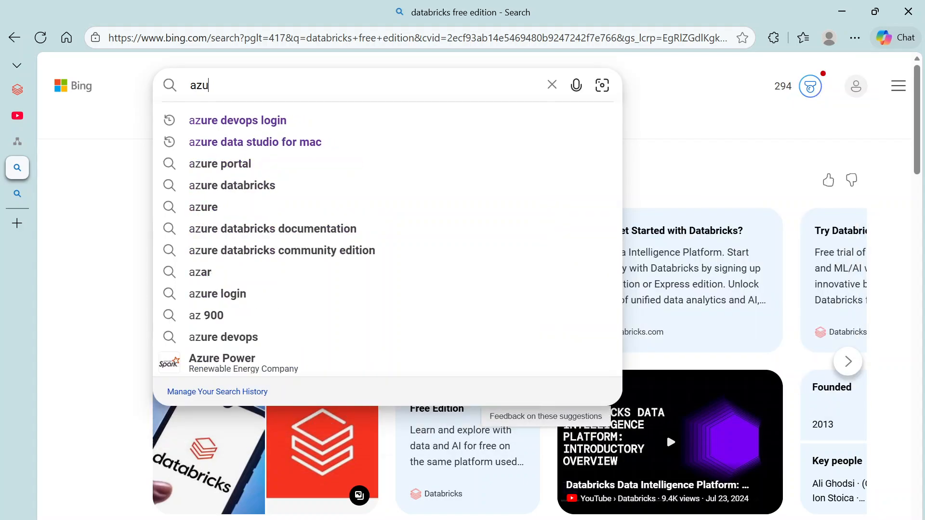
text(re)
key(Tab)
key(Return)
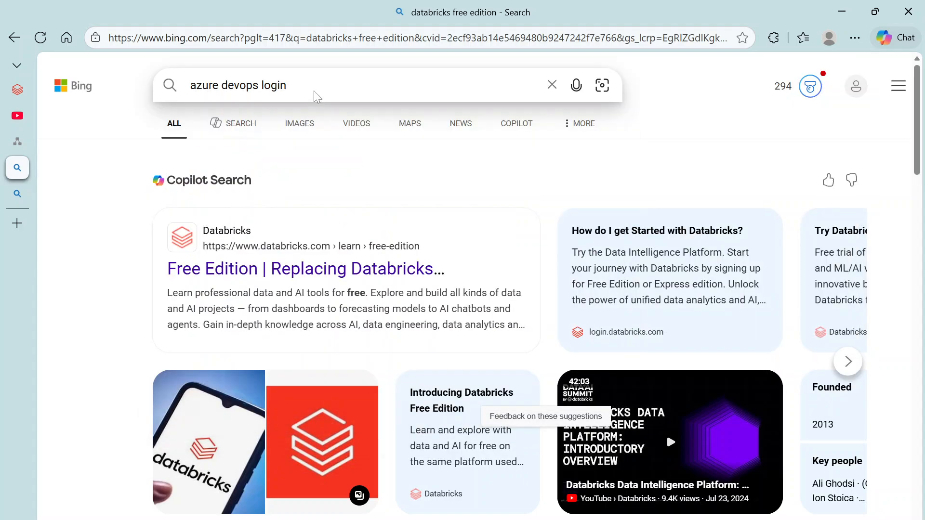
click(321, 230)
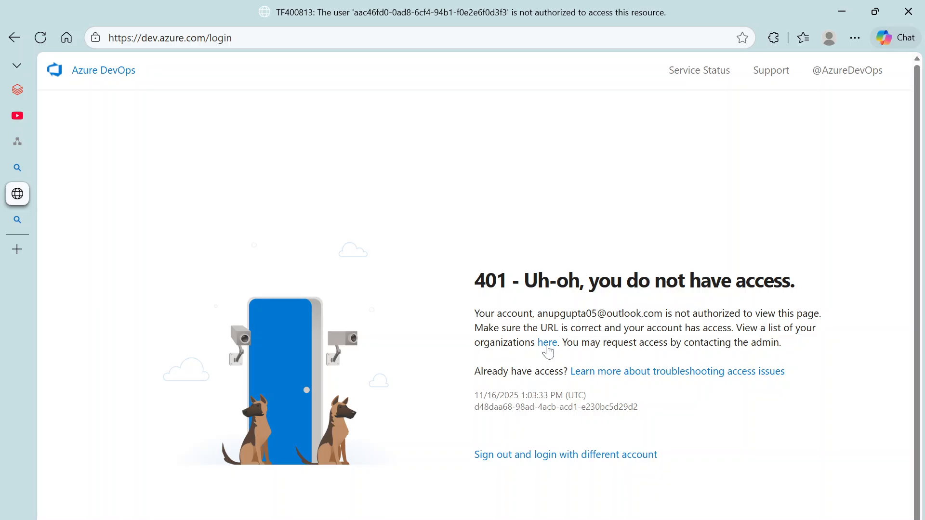
Step: Follow the access troubleshooting article to a free account and start the free Basic Plan
click(618, 375)
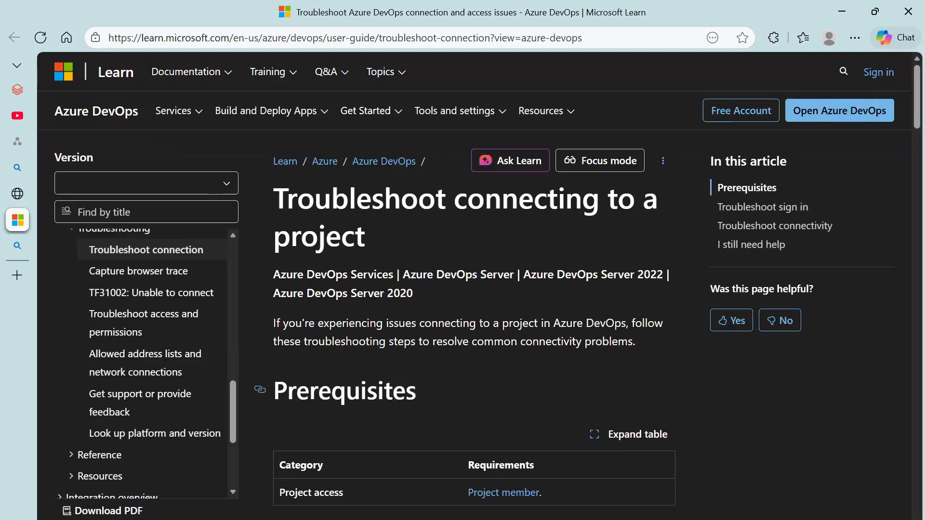
scroll(508, 346, down, 3)
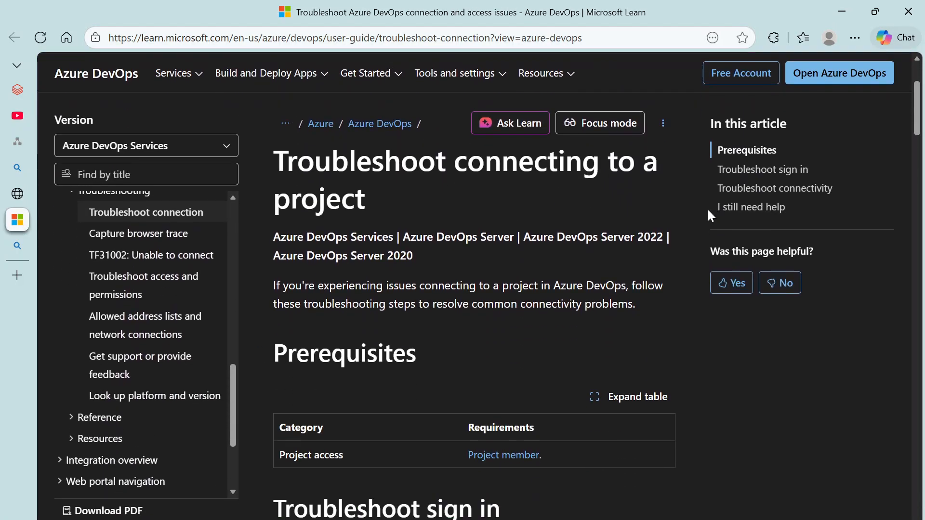
scroll(722, 216, up, 3)
click(752, 221)
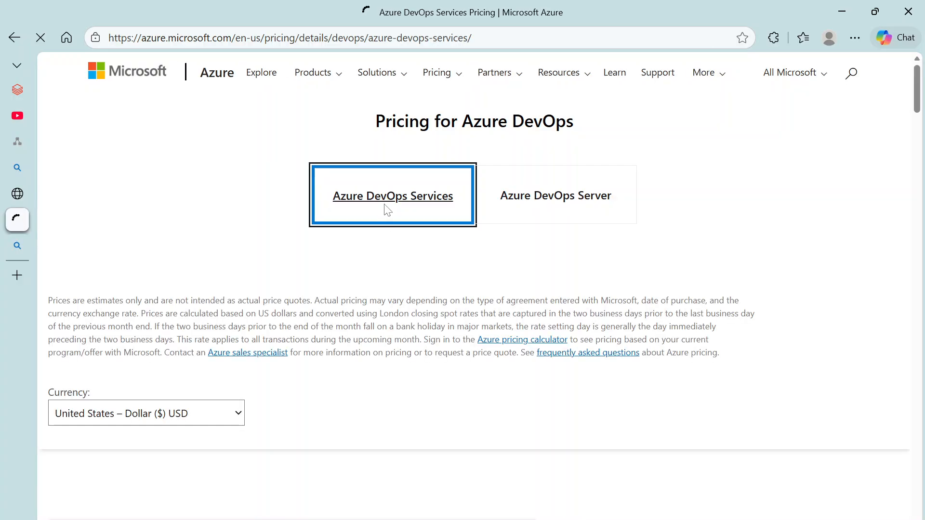
scroll(386, 303, down, 7)
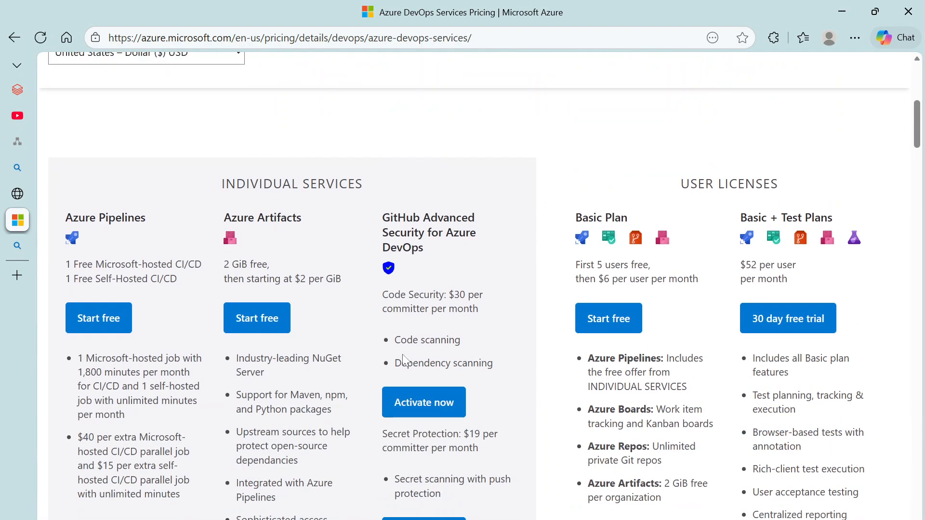
click(599, 324)
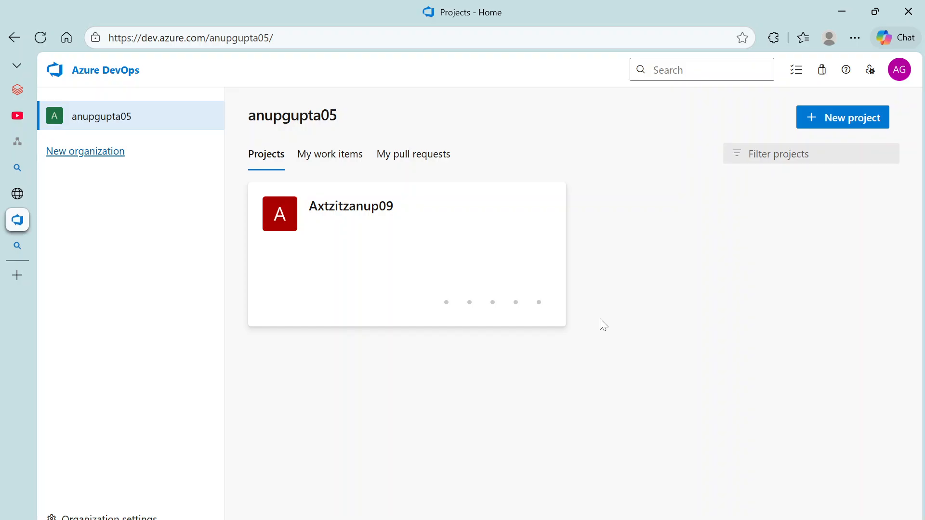
Step: Open the project's repository Files in Azure DevOps, then switch back to the Databricks Repos tab
click(418, 225)
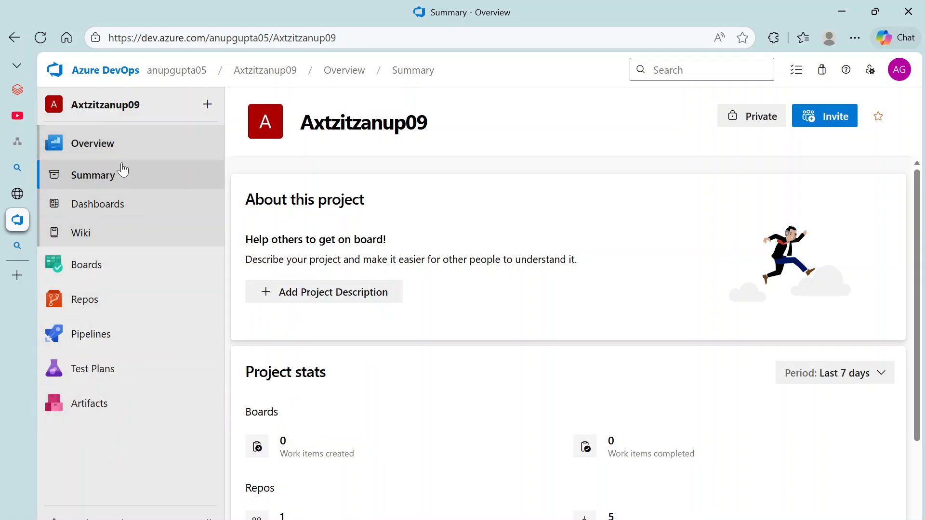
mouse_move(92, 314)
click(99, 301)
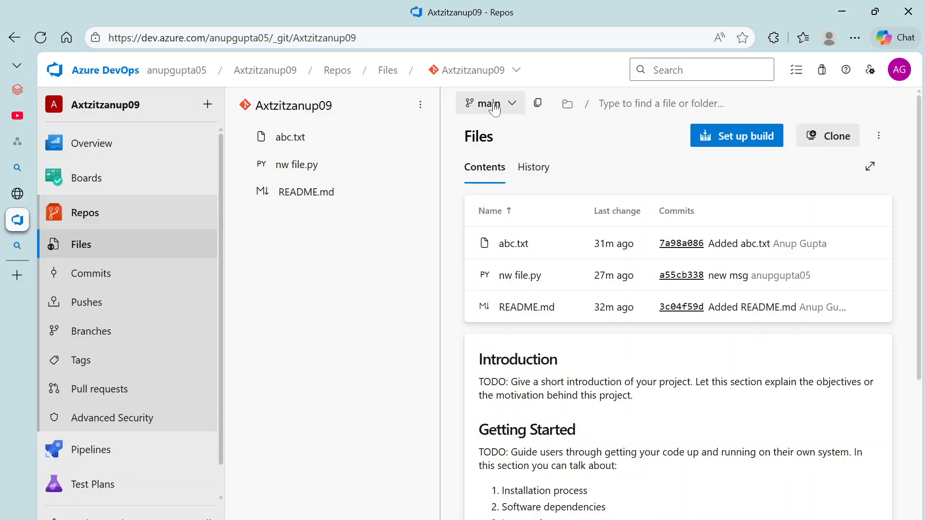
click(20, 93)
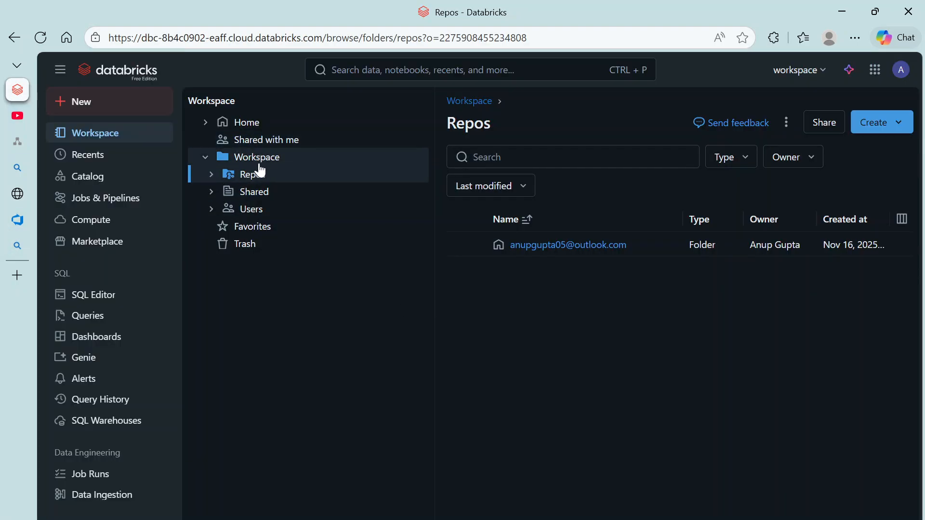
Step: Browse the Users, personal and New Pipeline folders, then open Workspace > Repos
click(258, 160)
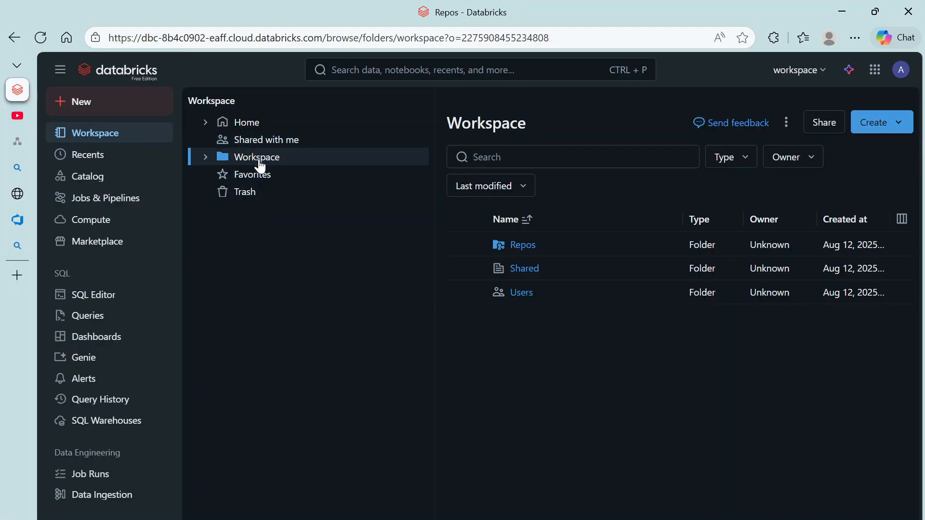
click(520, 292)
click(546, 244)
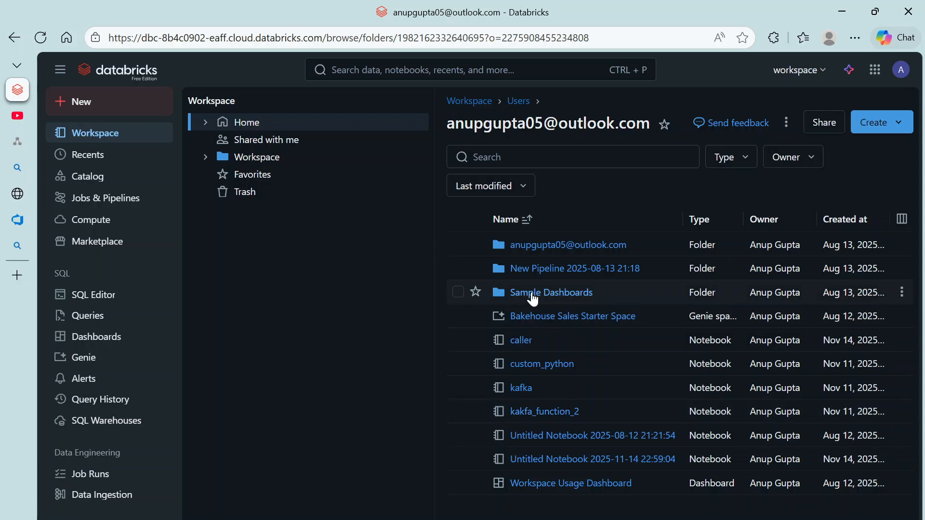
click(546, 270)
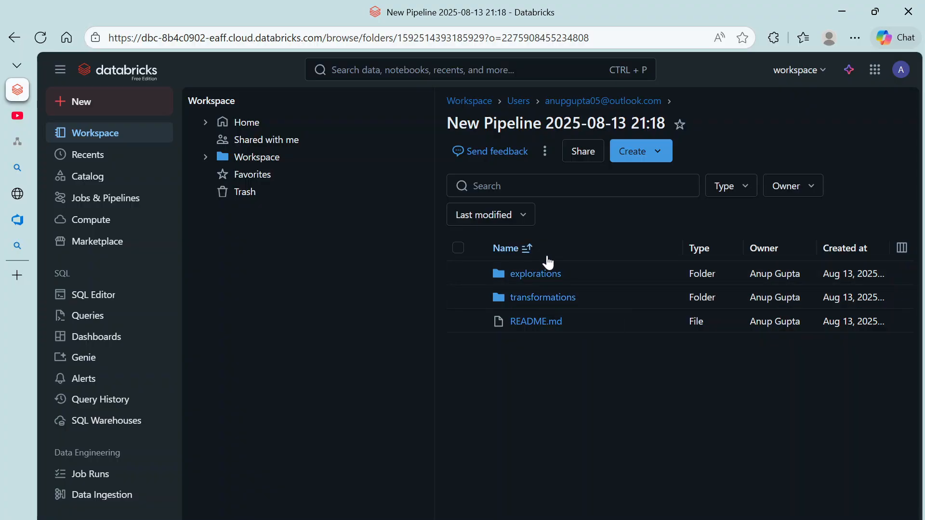
click(564, 101)
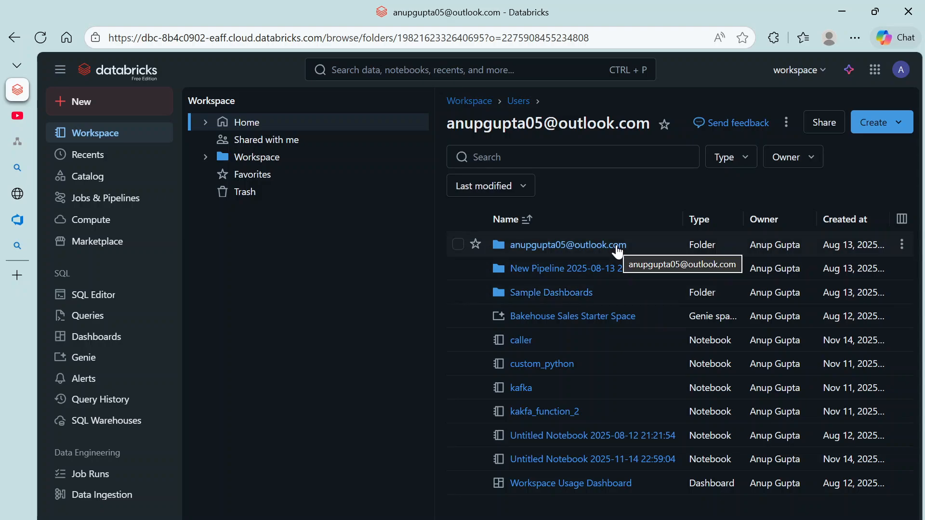
click(265, 161)
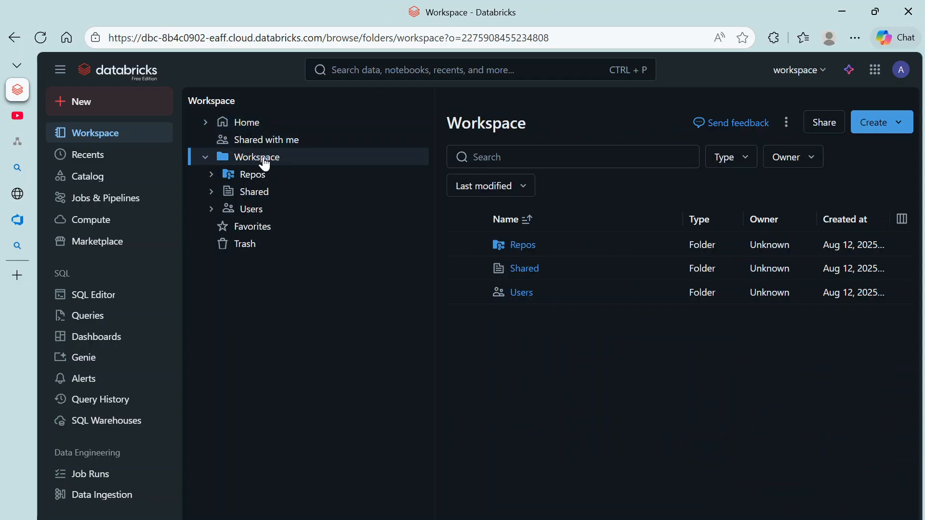
click(252, 178)
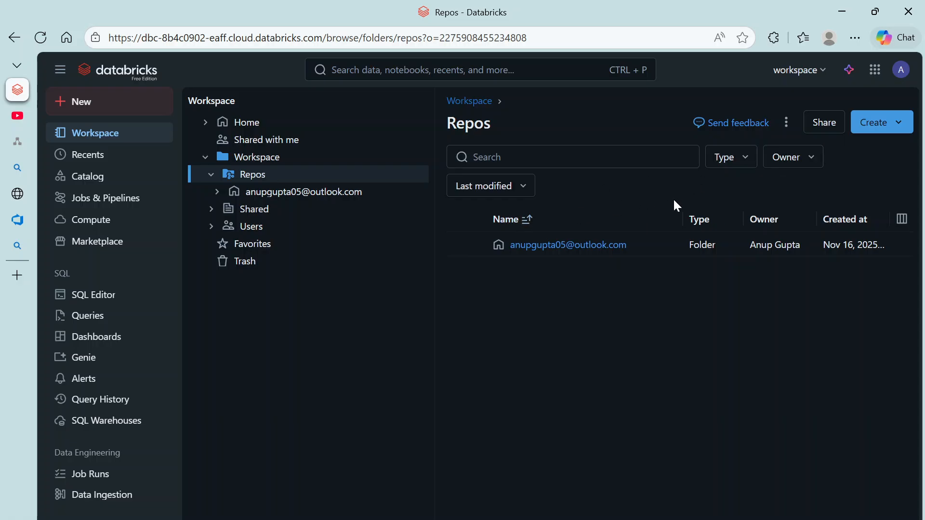
Step: Open your personal folder under Repos and choose Create > Repo to bring up the Add Repo form
click(788, 122)
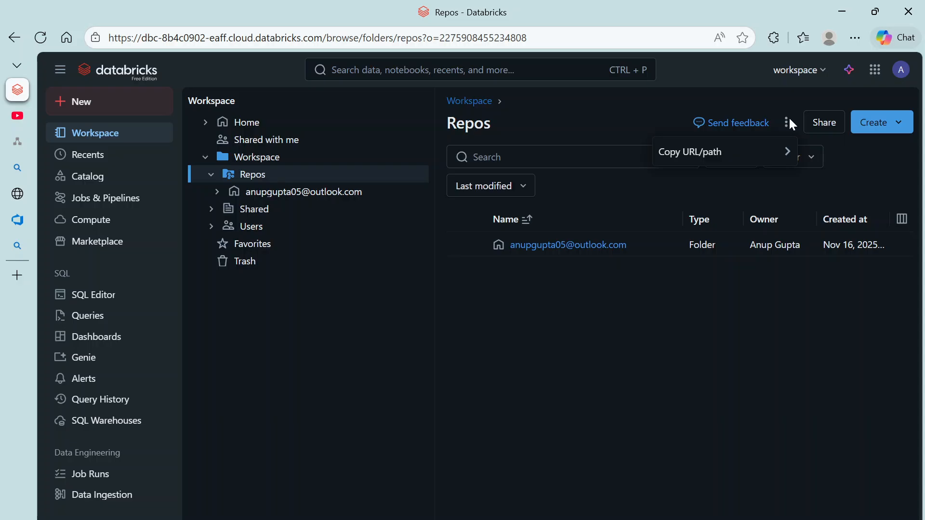
click(908, 123)
click(908, 123)
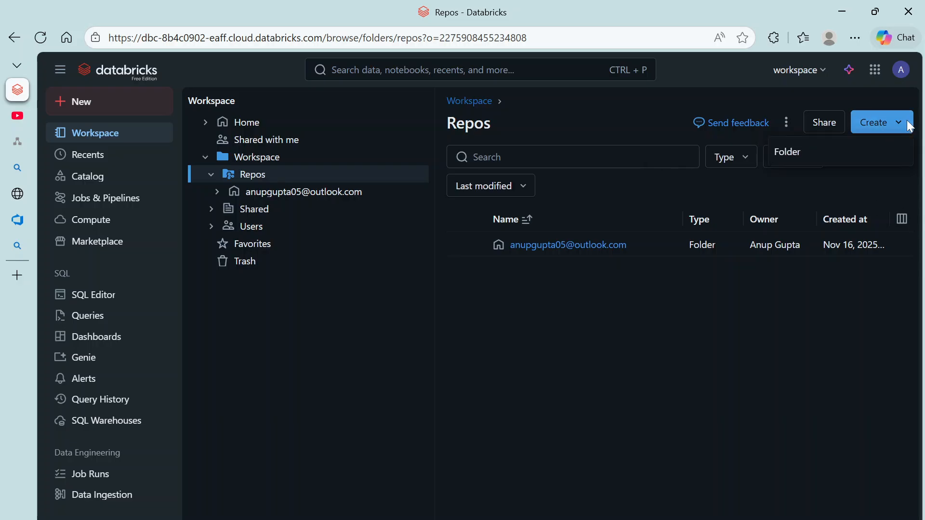
click(877, 205)
click(902, 245)
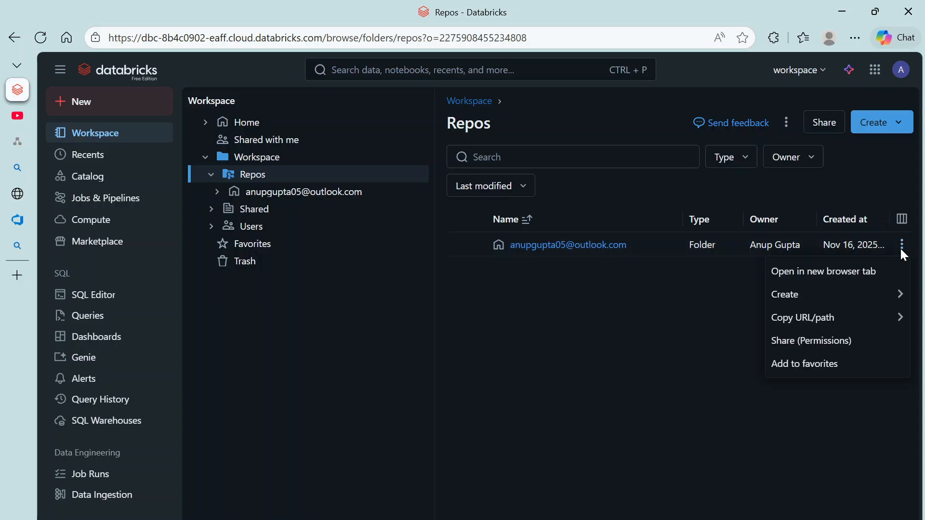
click(641, 268)
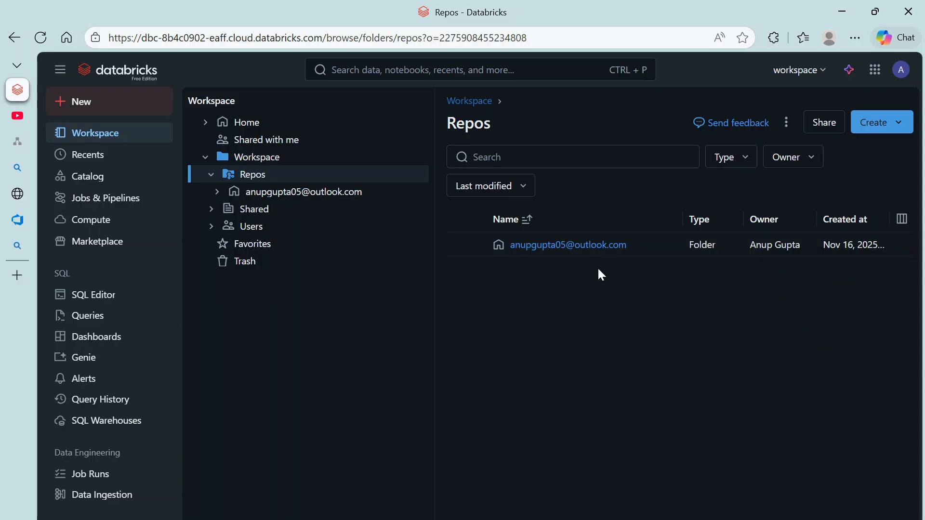
click(568, 246)
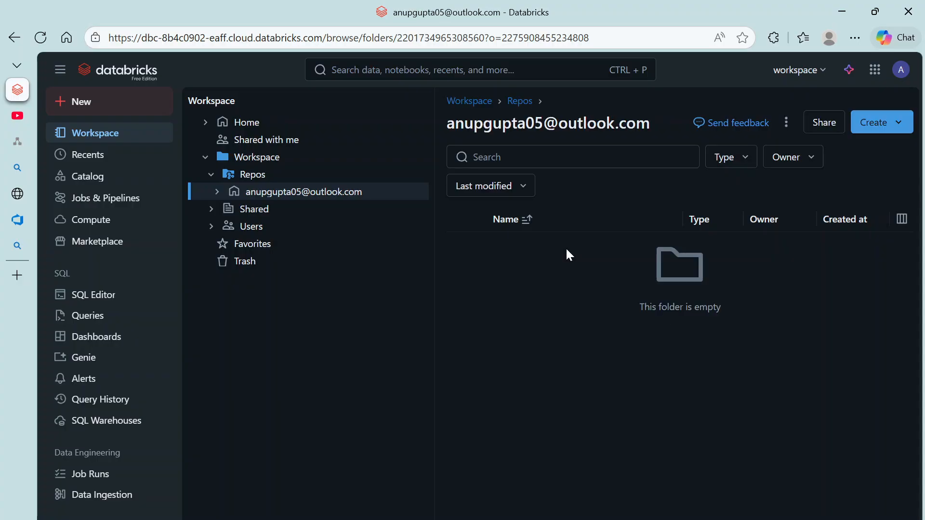
click(904, 123)
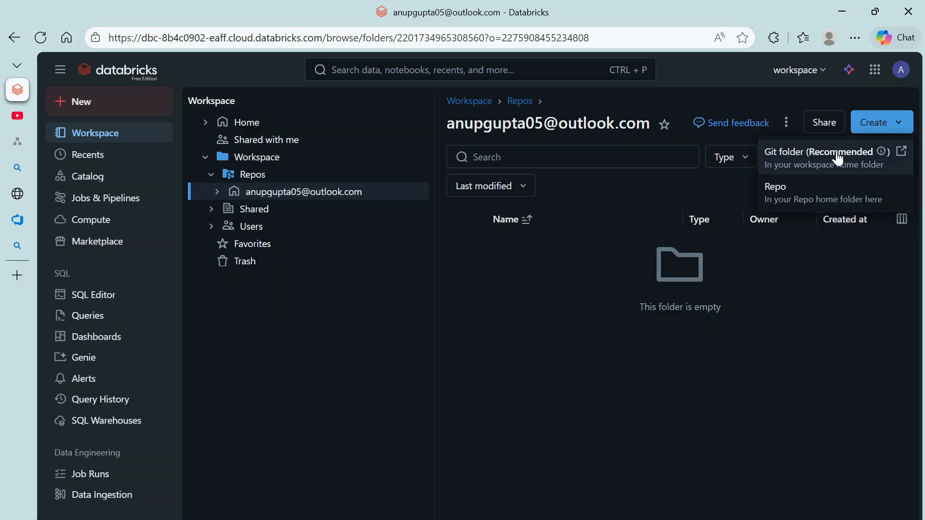
click(786, 203)
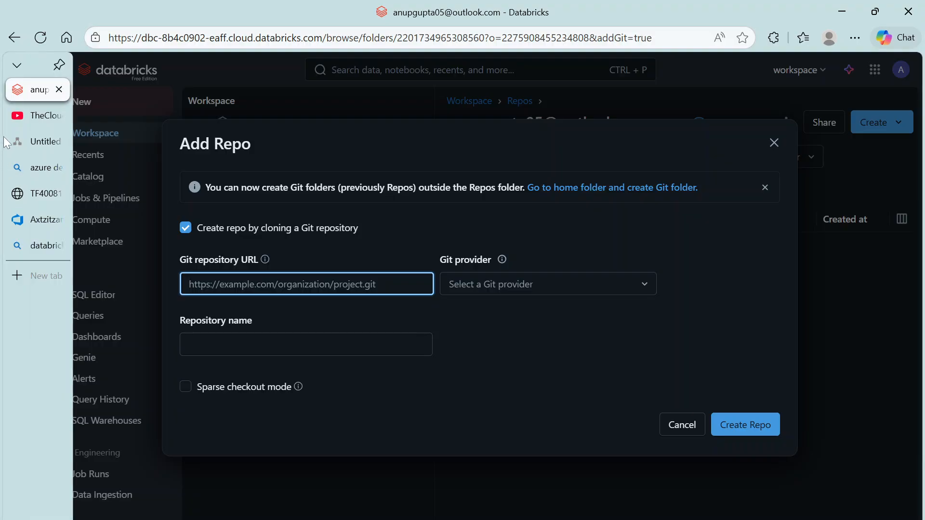
Step: Copy the HTTPS clone URL from Azure DevOps and paste it into the Git repository URL field
click(59, 219)
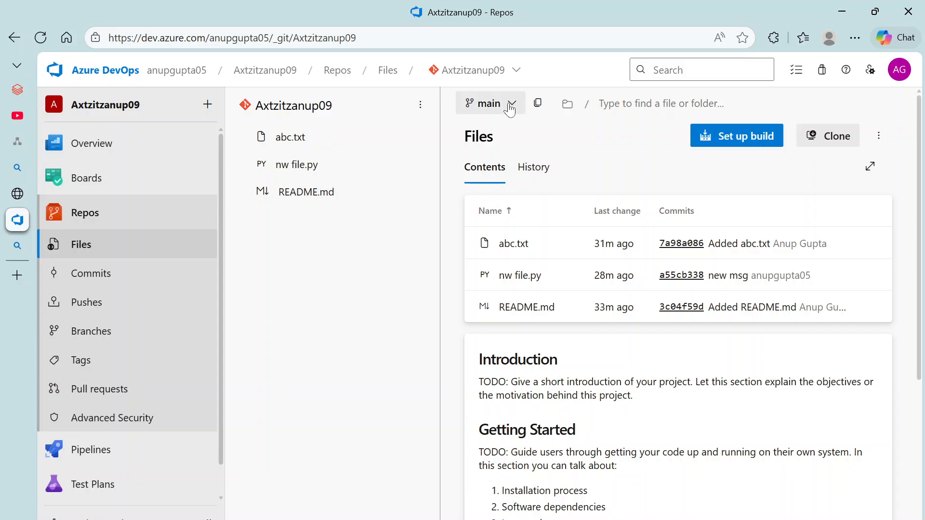
click(843, 137)
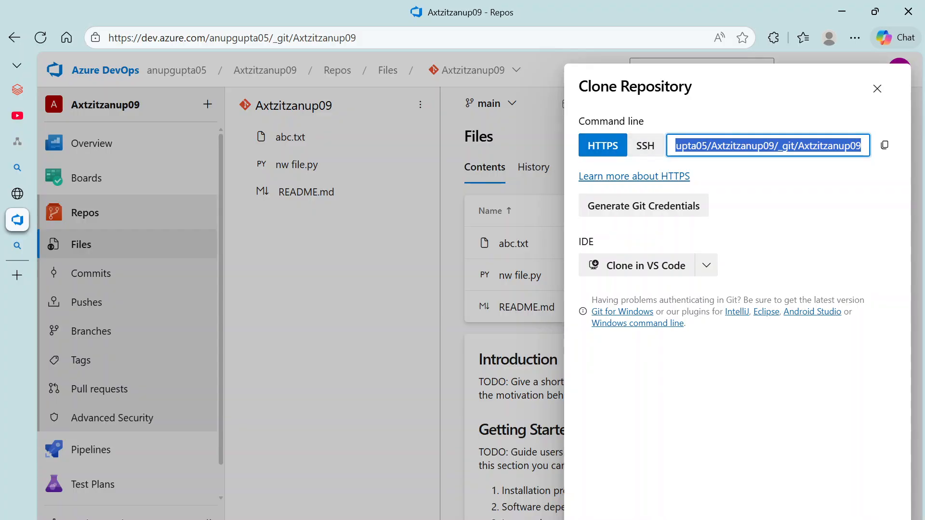
click(887, 147)
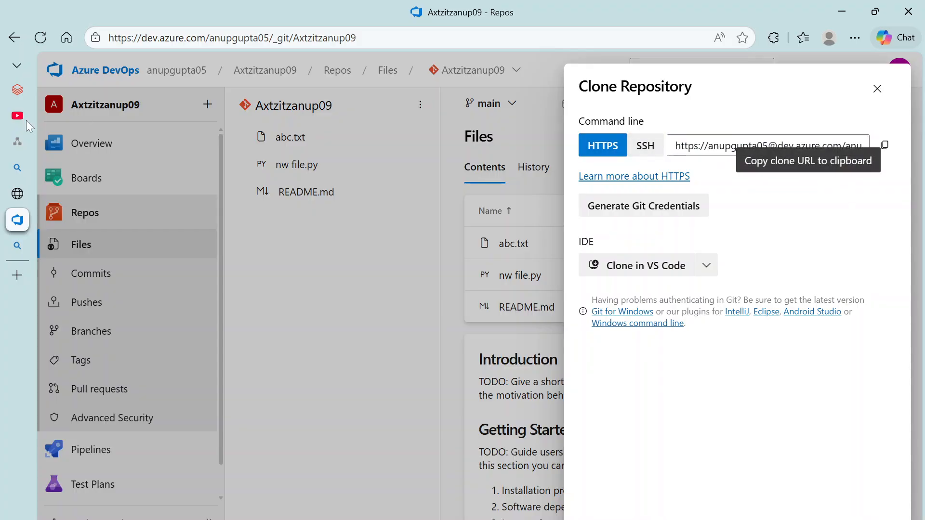
click(47, 97)
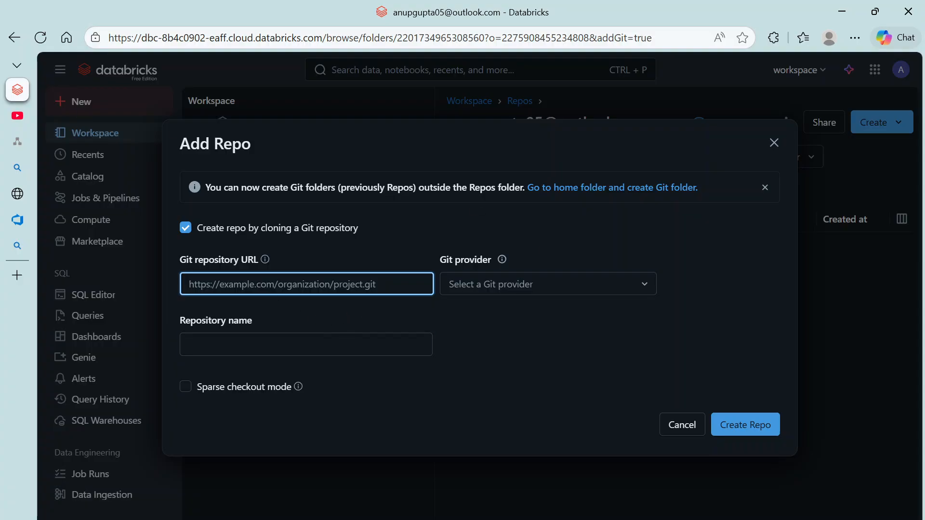
key(ctrl+v)
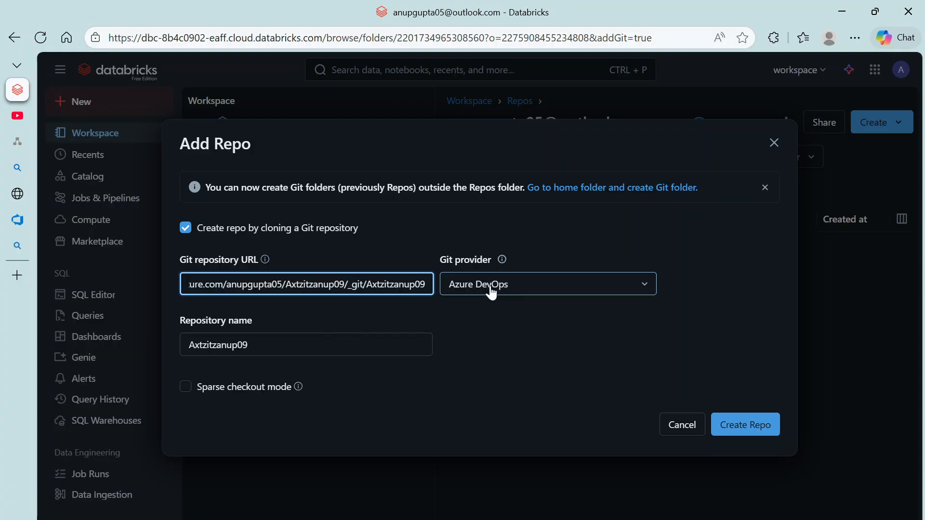
Step: Keep Azure DevOps as the Git provider and the repo name Axtzitzanup09, with sparse checkout left off
click(506, 291)
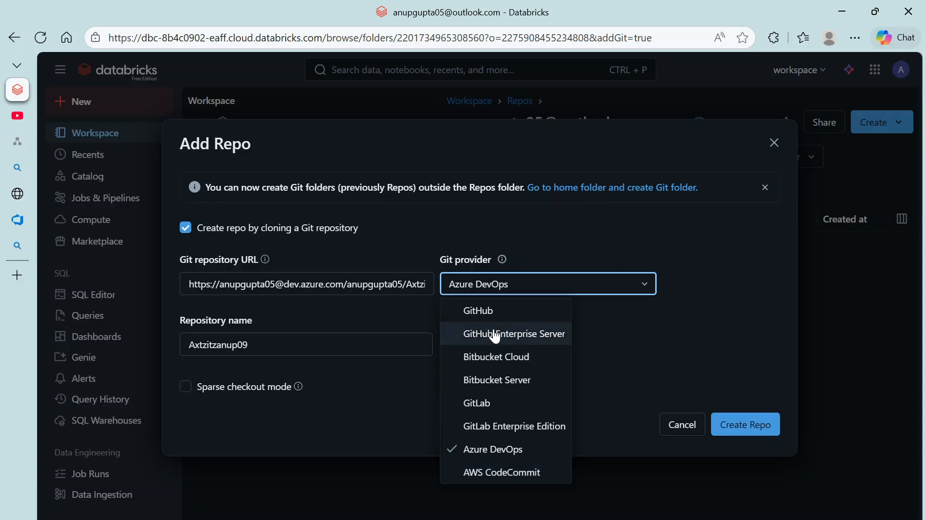
click(497, 451)
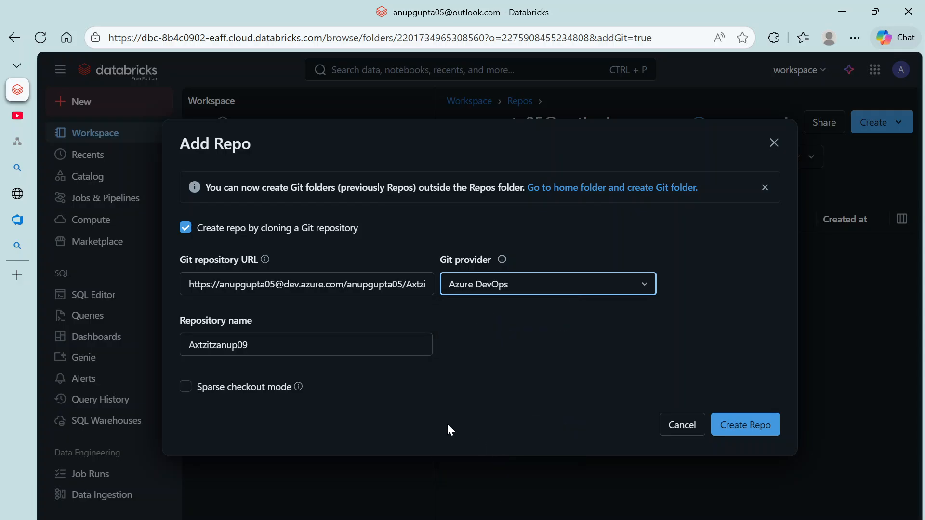
click(298, 346)
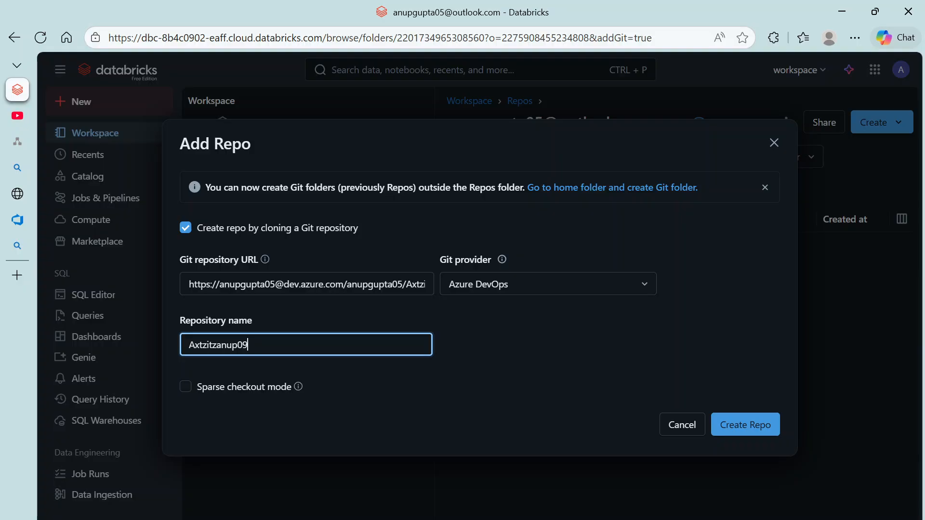
mouse_move(17, 219)
click(54, 221)
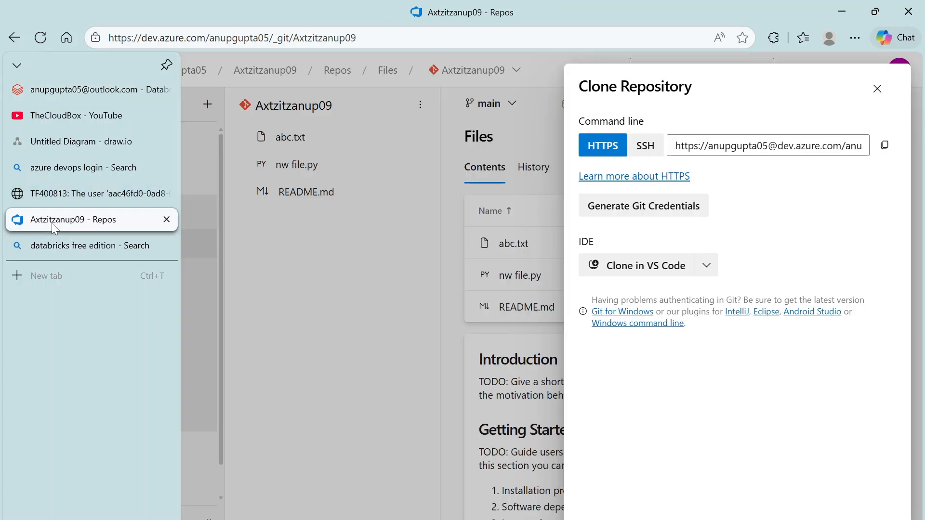
click(18, 90)
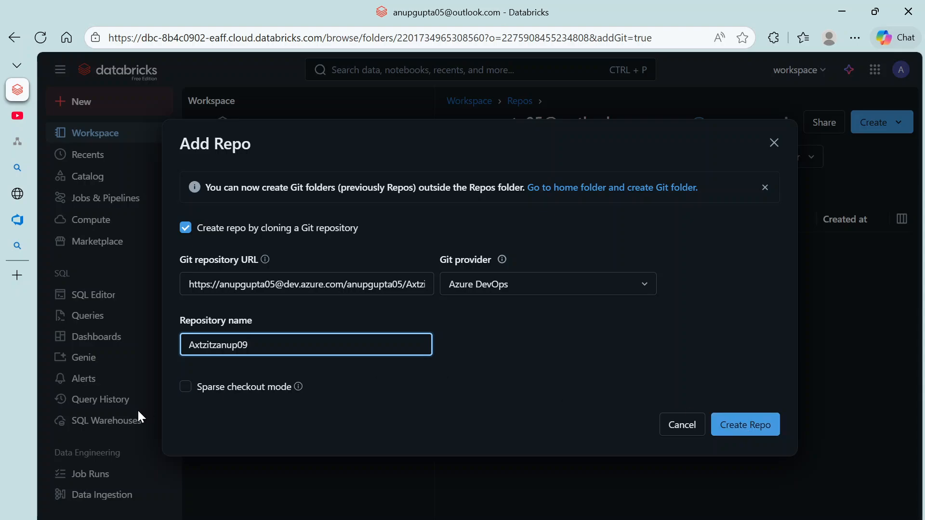
click(187, 389)
click(189, 390)
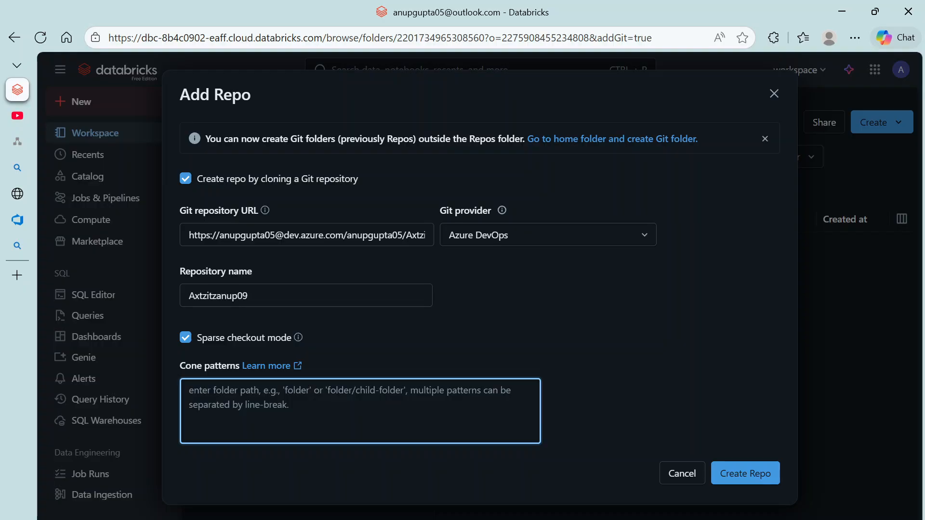
click(185, 337)
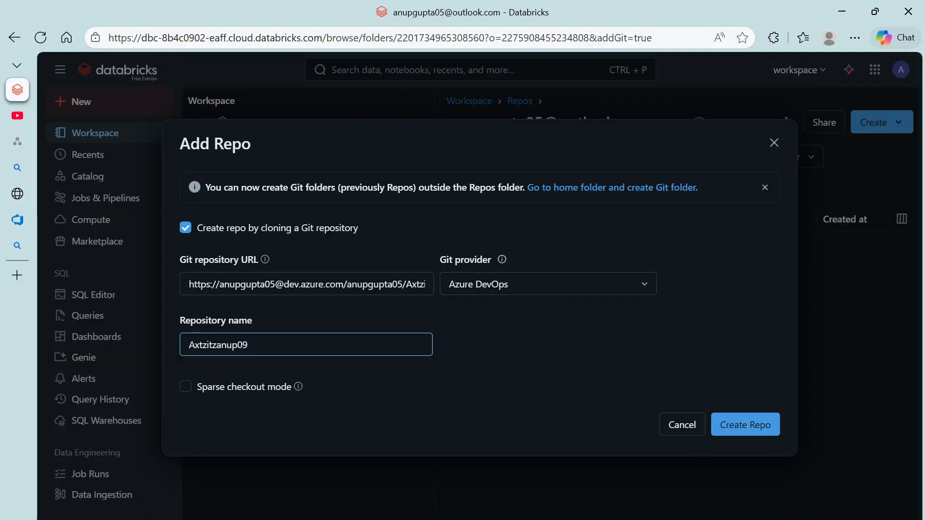
Step: Create the Axtzitzanup09 repo and make a new branch named feature_1
click(730, 426)
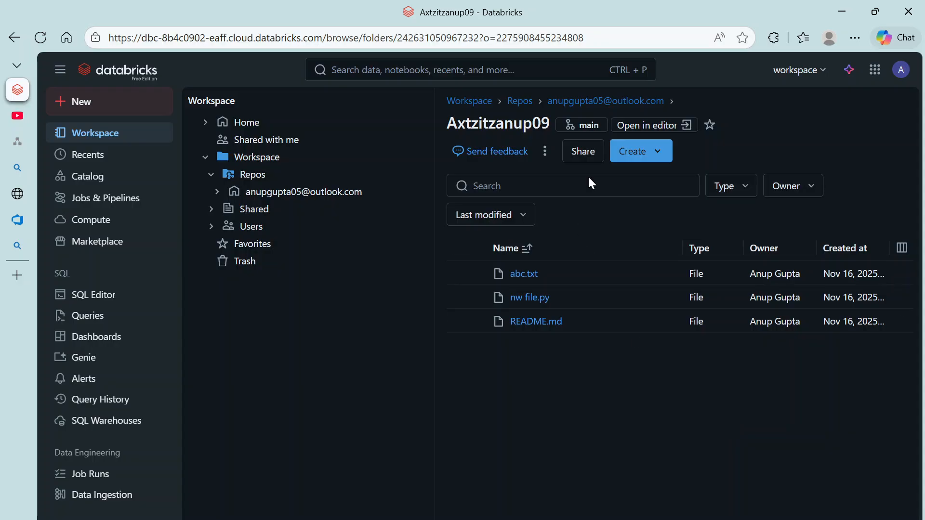
click(593, 131)
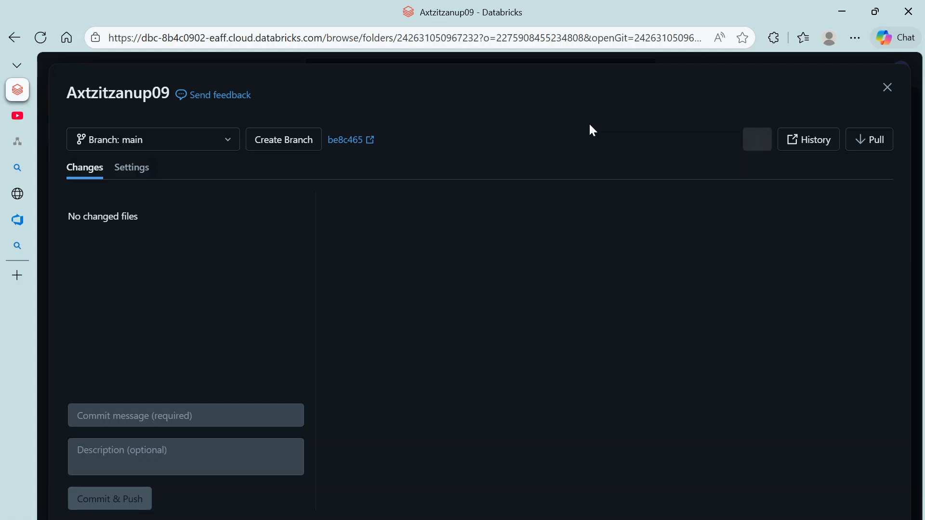
click(301, 144)
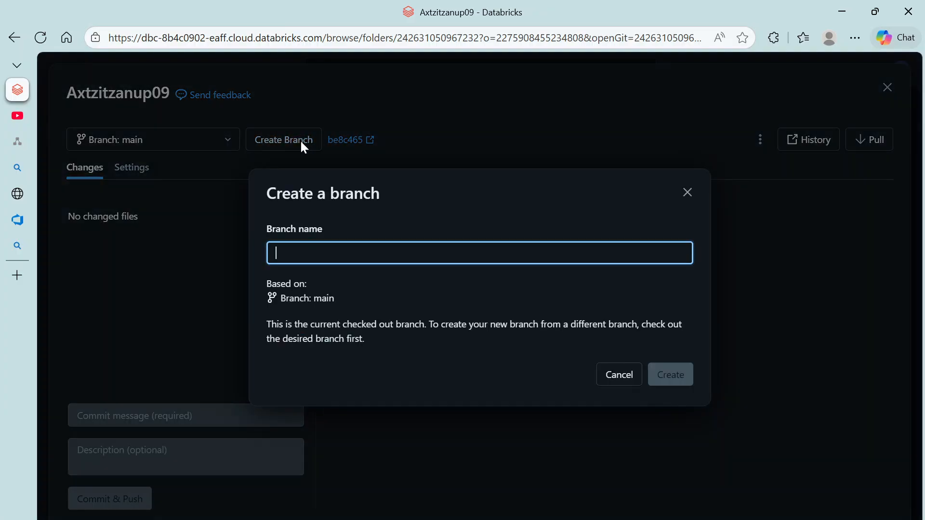
text(featire1)
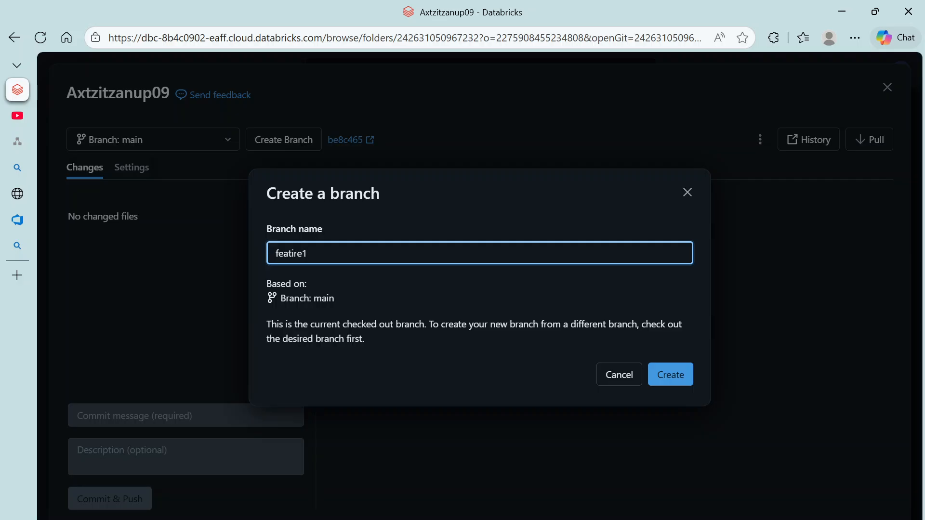
click(15, 222)
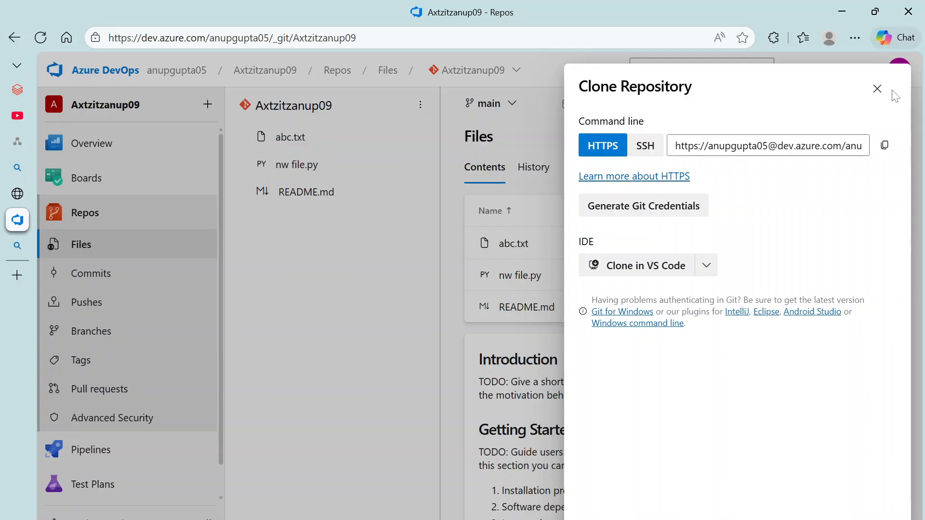
click(19, 96)
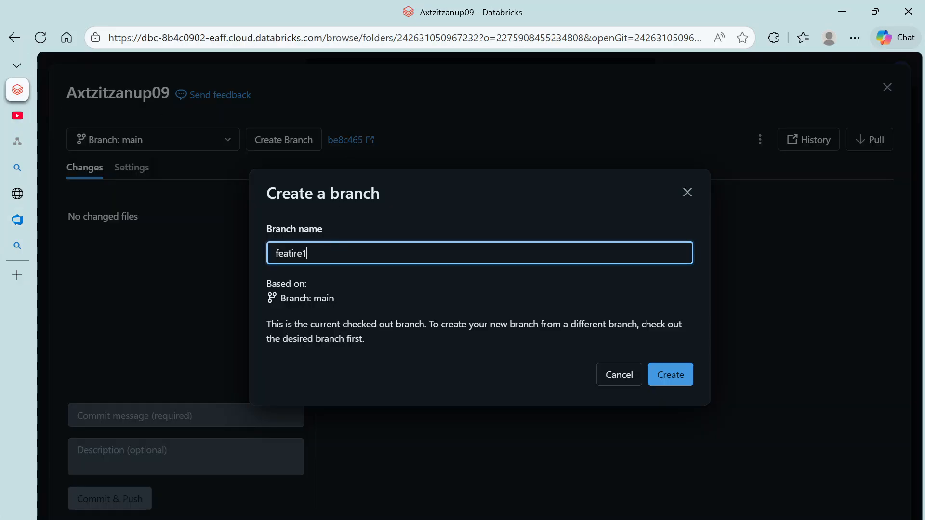
key(ctrl+a)
text(feature_1)
click(687, 383)
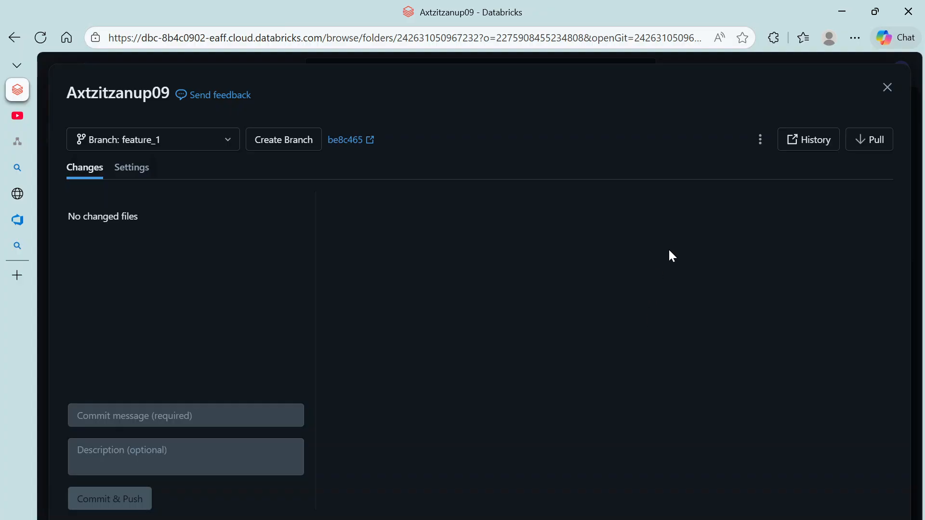
Step: Pull the latest changes into feature_1, then close the Git dialog
click(872, 140)
click(679, 343)
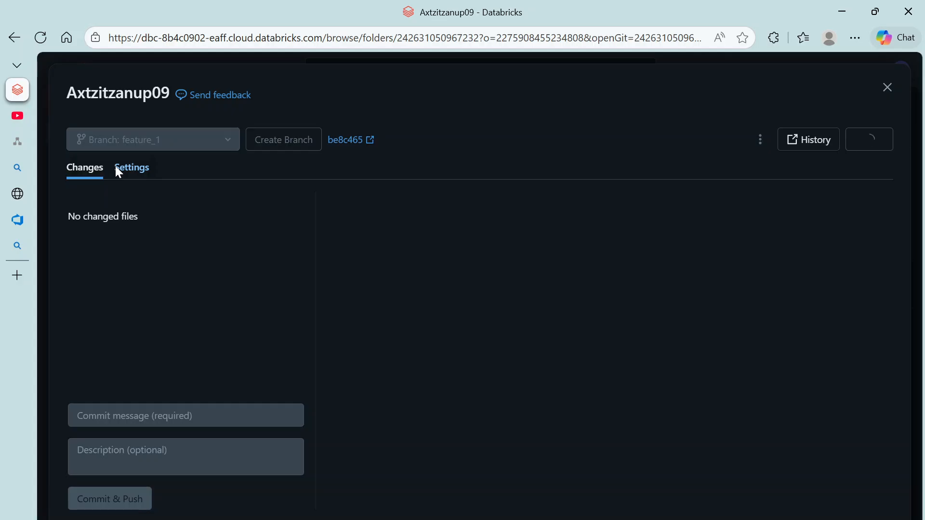
click(896, 94)
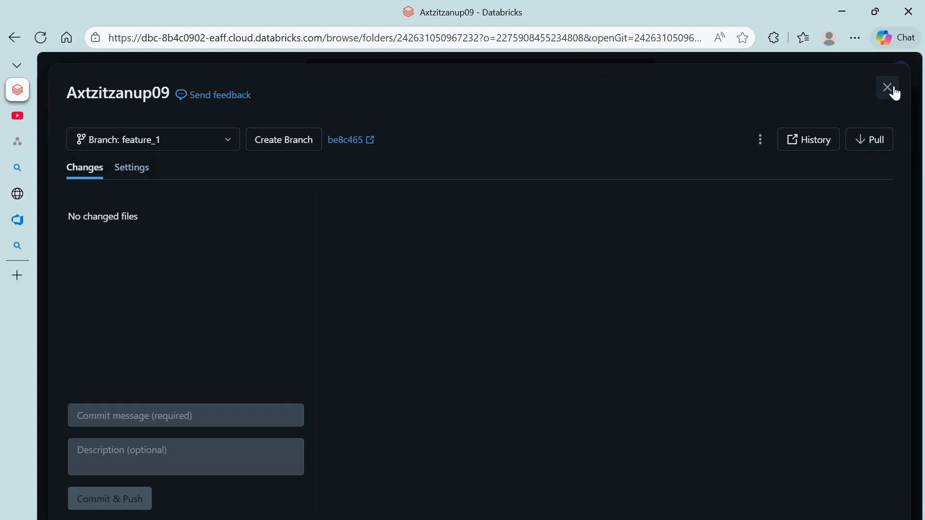
click(894, 92)
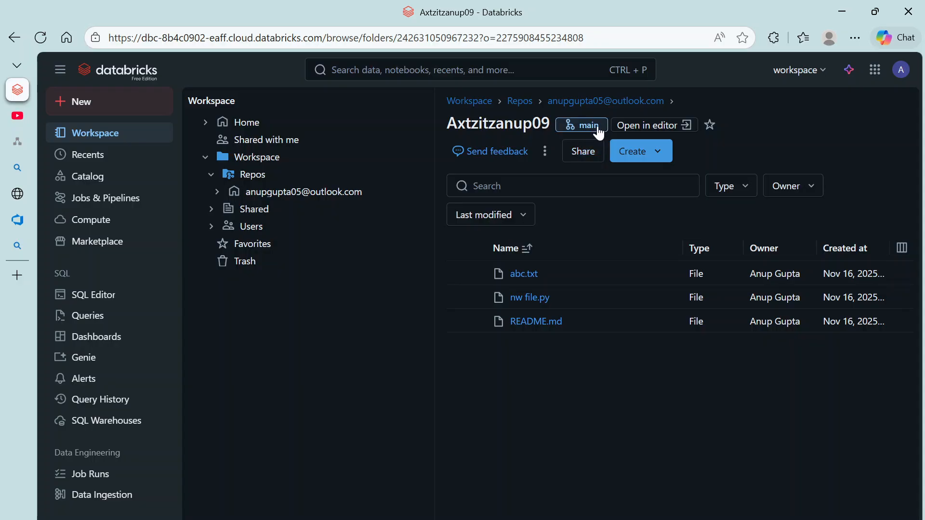
Step: Reload the repo folder and open Settings > Linked accounts to view the Git credentials
click(40, 37)
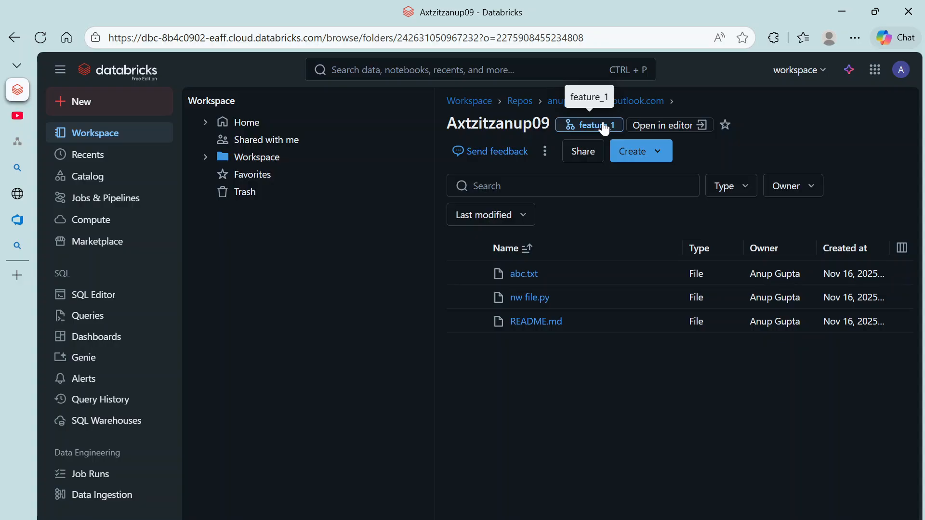
scroll(93, 477, down, 2)
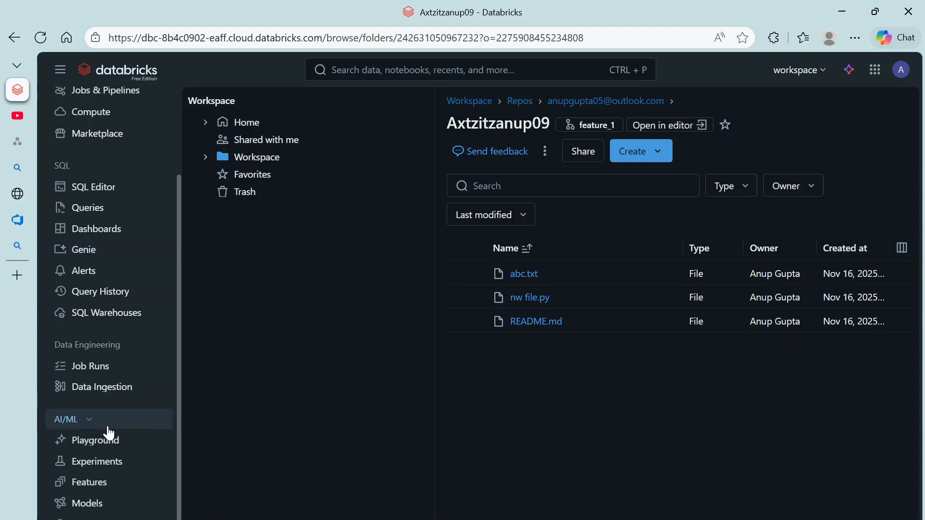
scroll(97, 324, up, 2)
scroll(97, 417, down, 2)
click(901, 71)
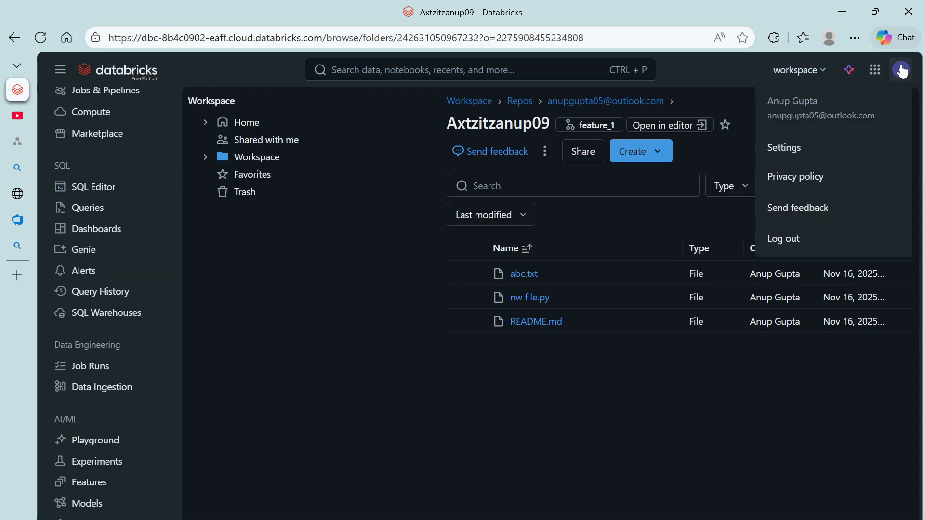
click(795, 148)
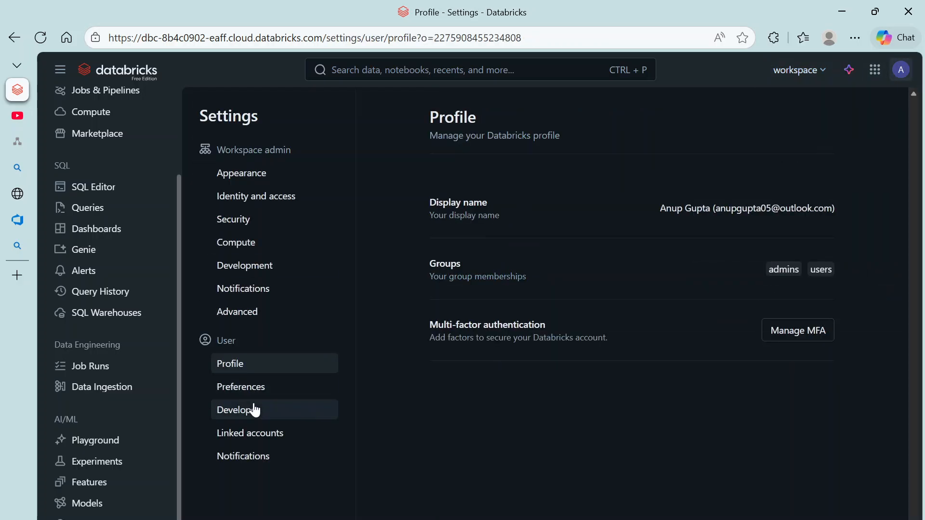
click(246, 435)
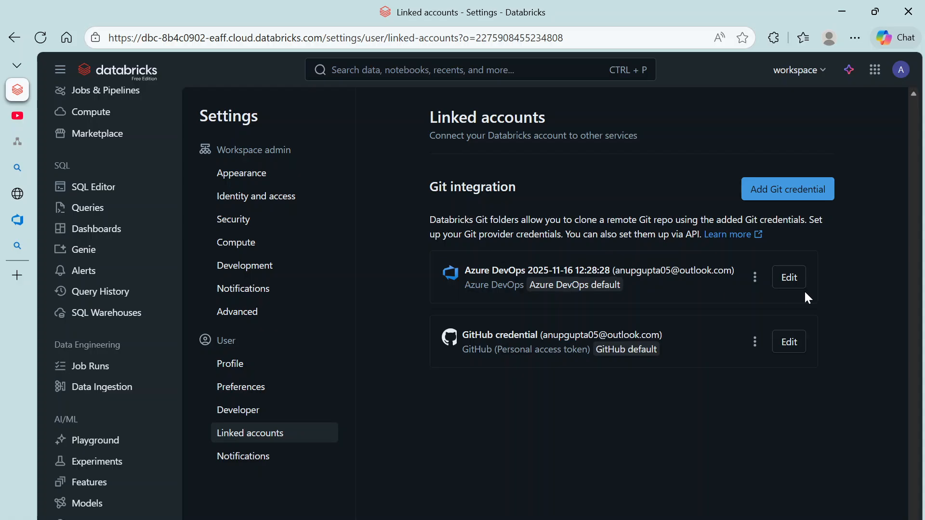
Step: Delete the Azure DevOps and GitHub credentials, then return to the Workspace browser
click(755, 277)
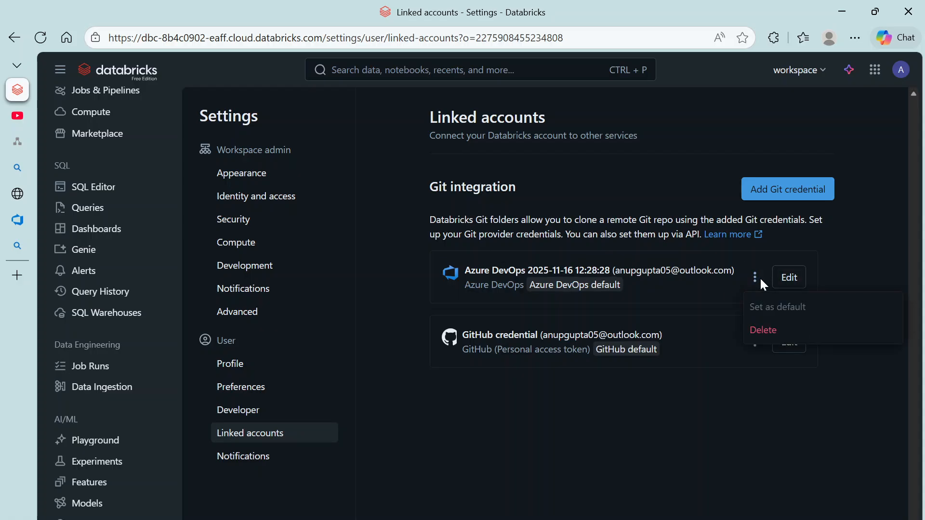
click(764, 331)
click(669, 349)
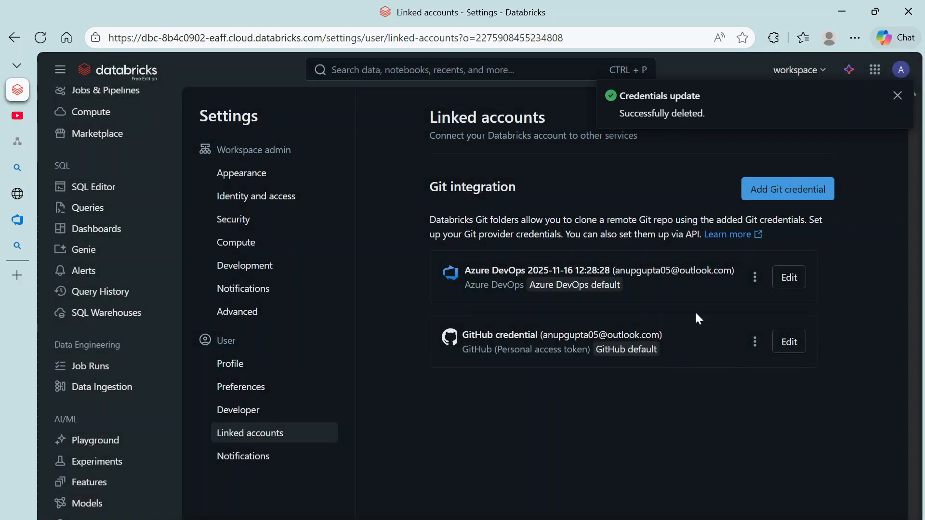
click(755, 278)
click(754, 332)
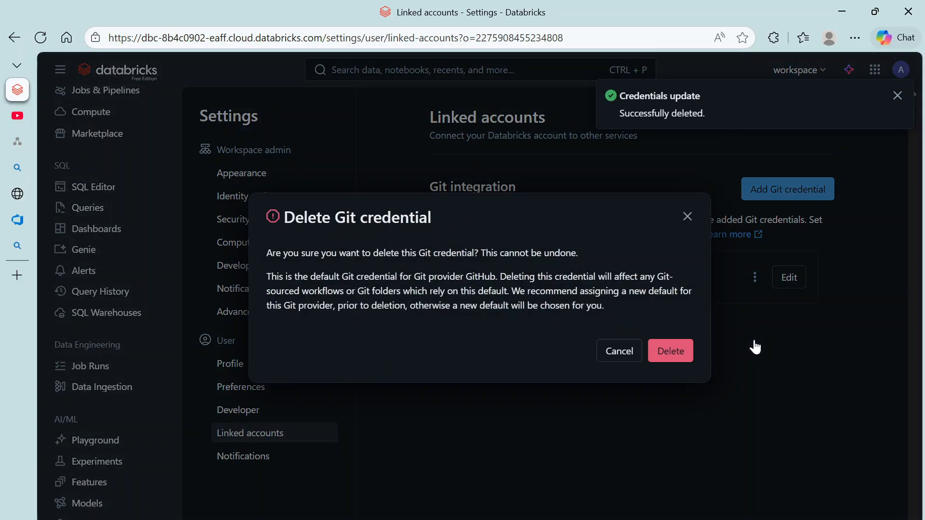
click(683, 354)
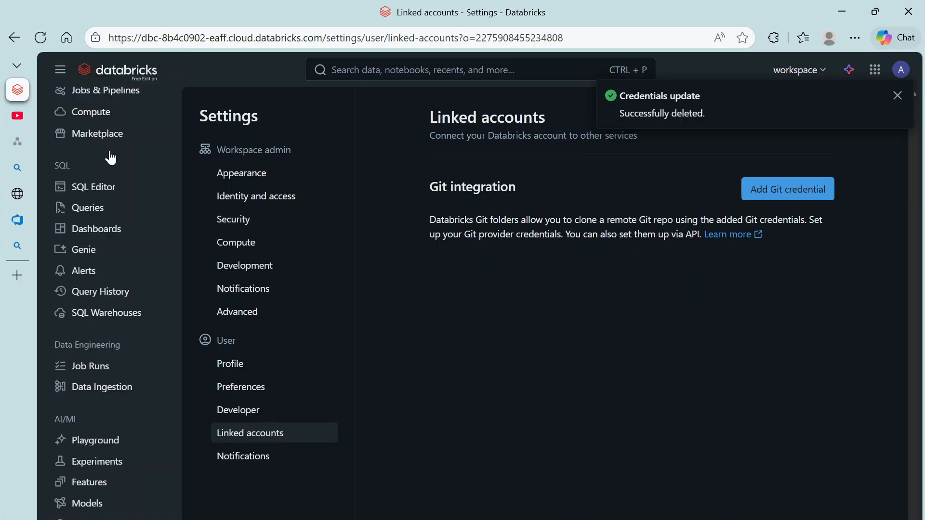
scroll(150, 207, up, 3)
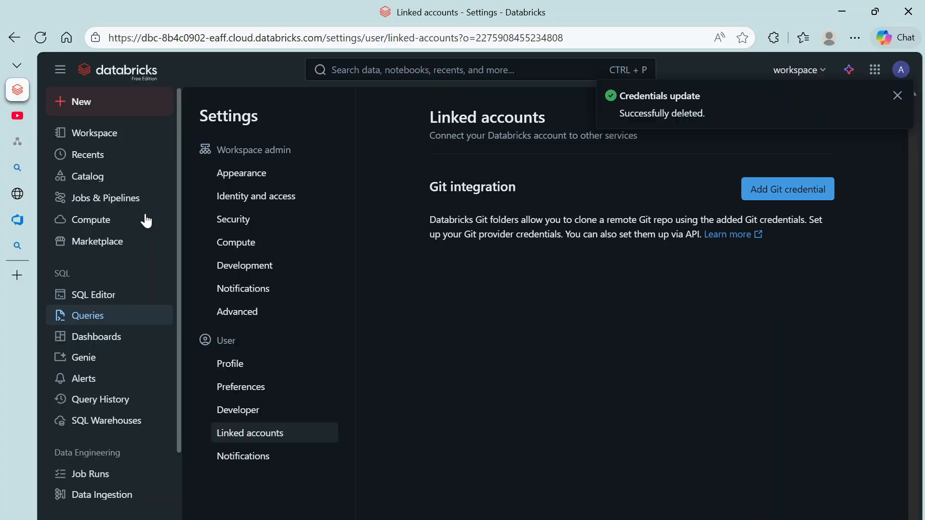
click(101, 132)
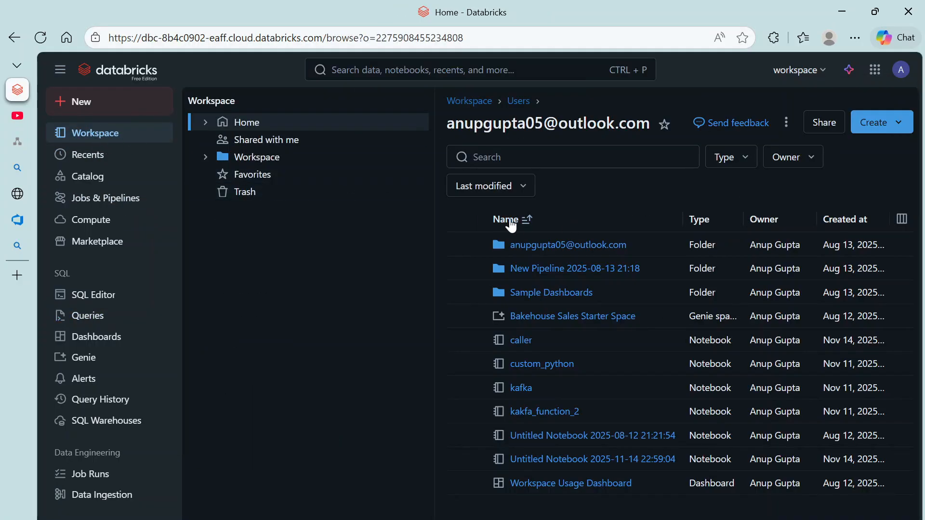
Step: Go to Workspace > Repos > your user folder and delete the Axtzitzanup09 repo
click(269, 158)
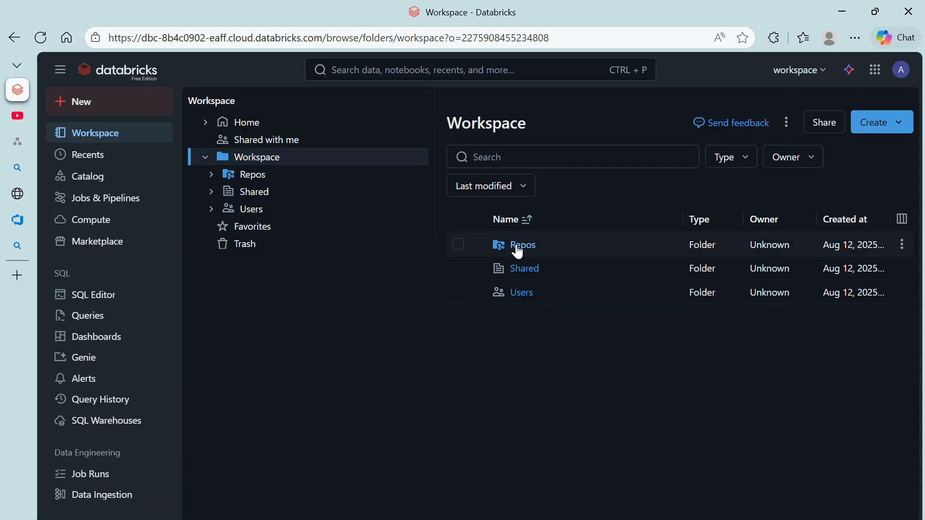
click(518, 248)
click(902, 244)
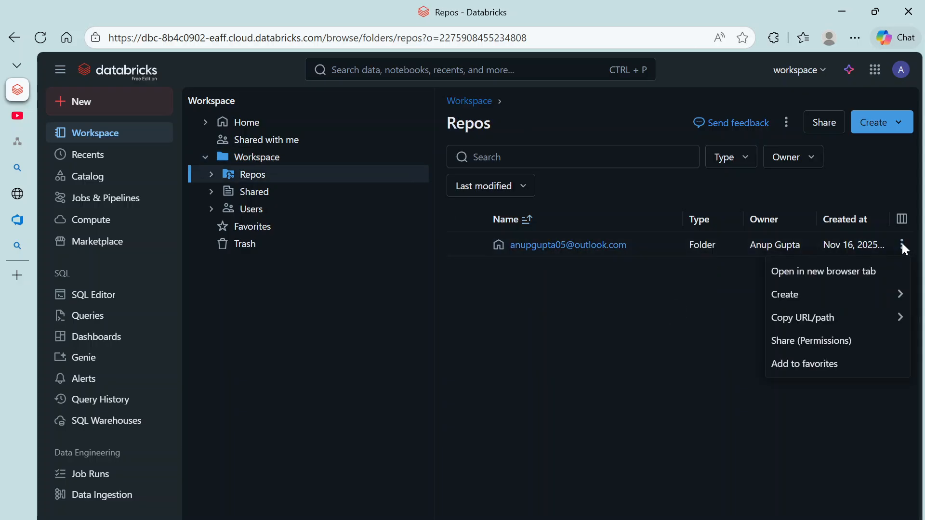
click(592, 247)
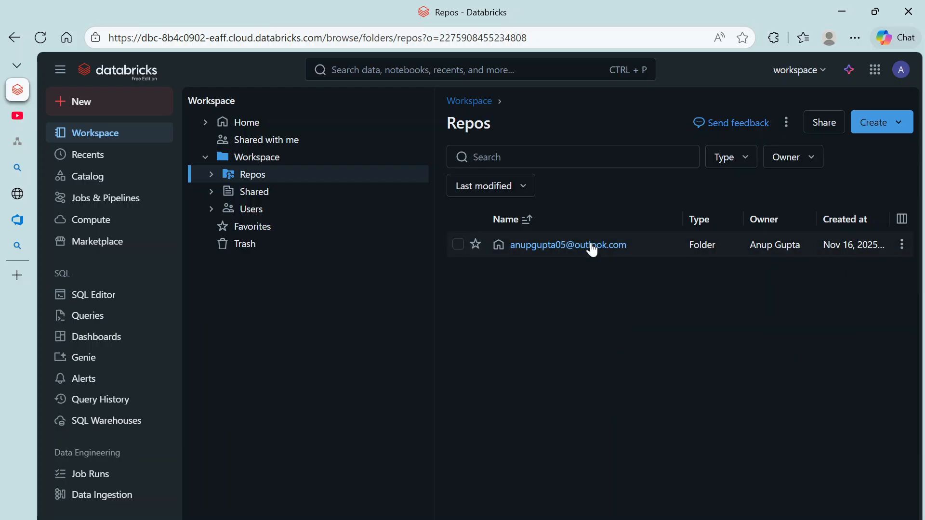
click(593, 247)
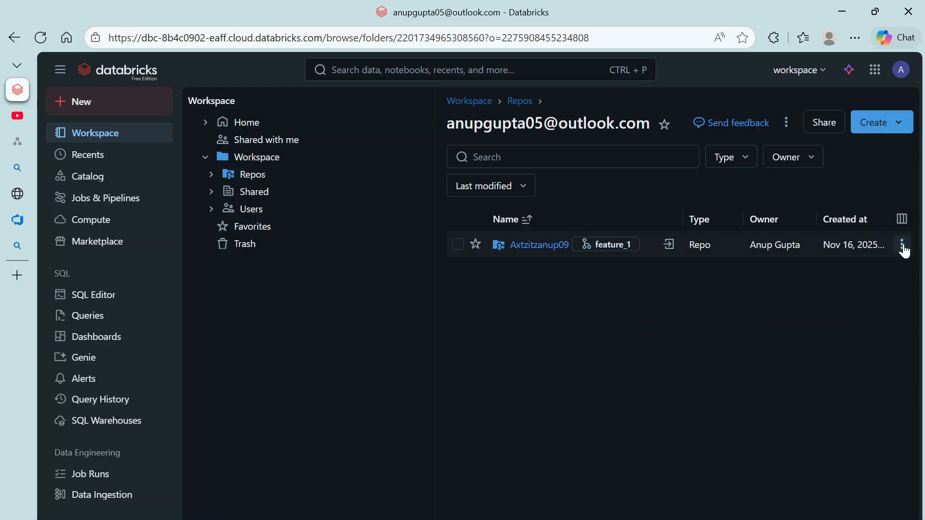
click(903, 246)
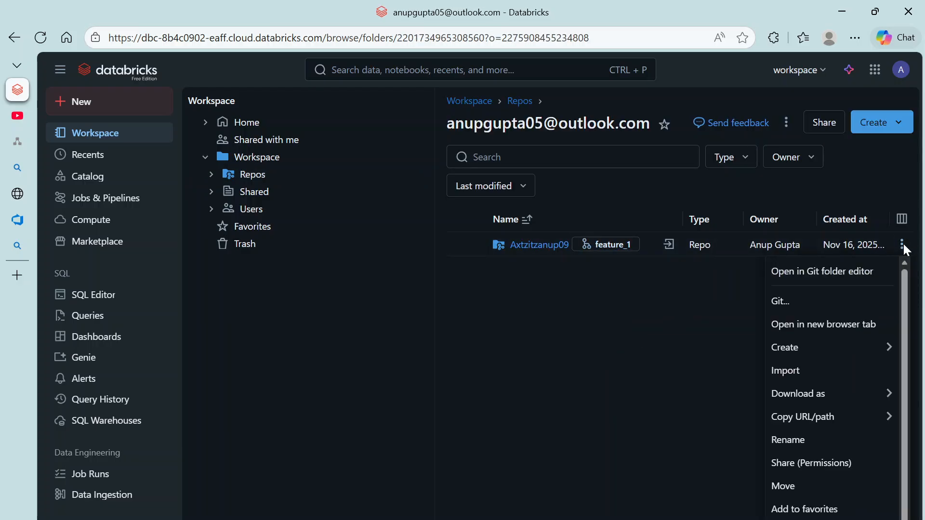
click(791, 519)
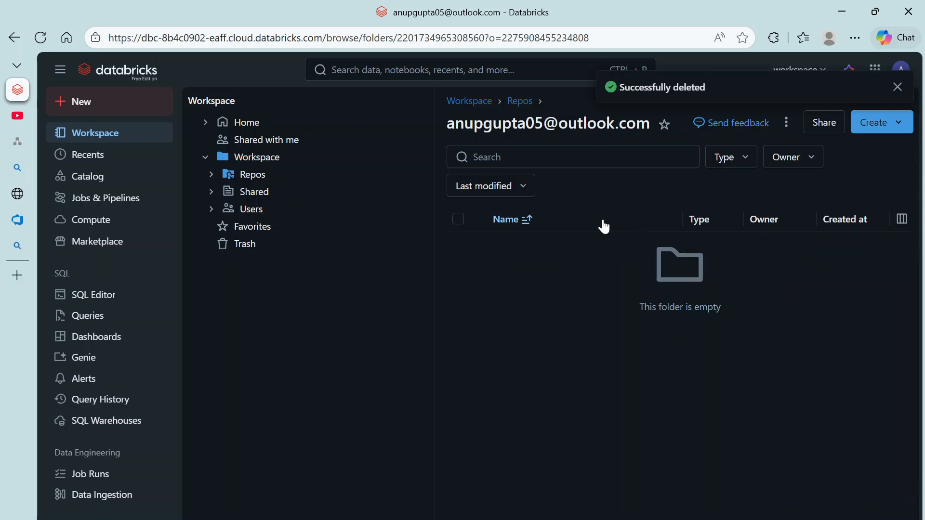
Step: Add a new repo from the pasted Azure DevOps URL and click Create Repo
click(875, 126)
click(839, 196)
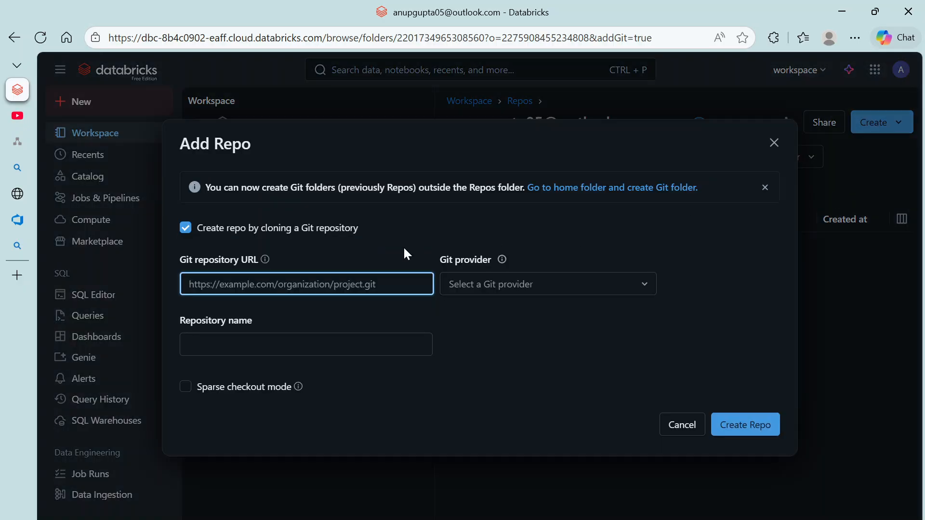
key(ctrl+v)
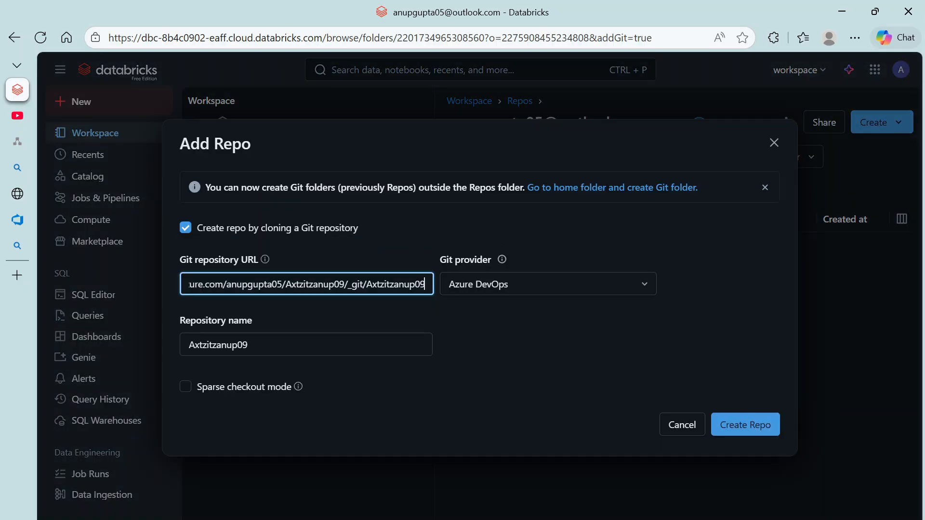
click(744, 426)
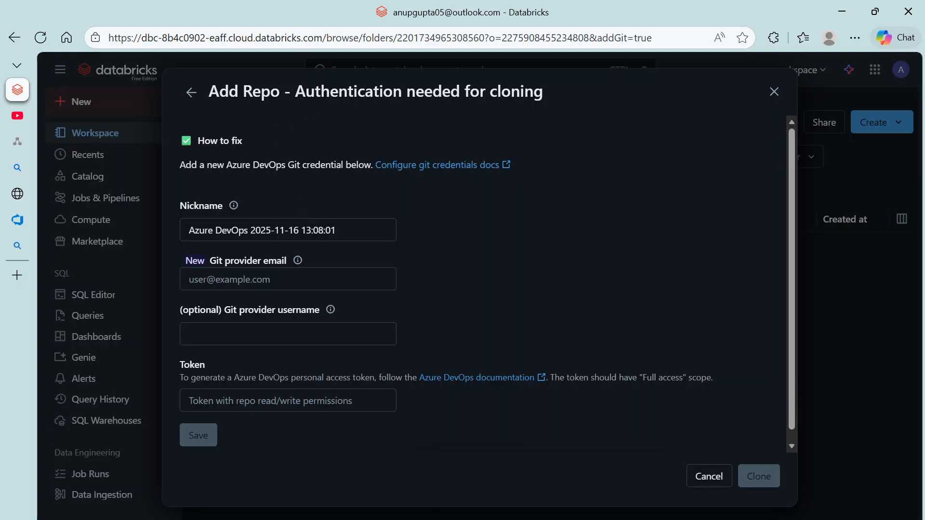
Step: Close the authentication-required form and reopen a blank Create > Repo form
drag(295, 92, 584, 98)
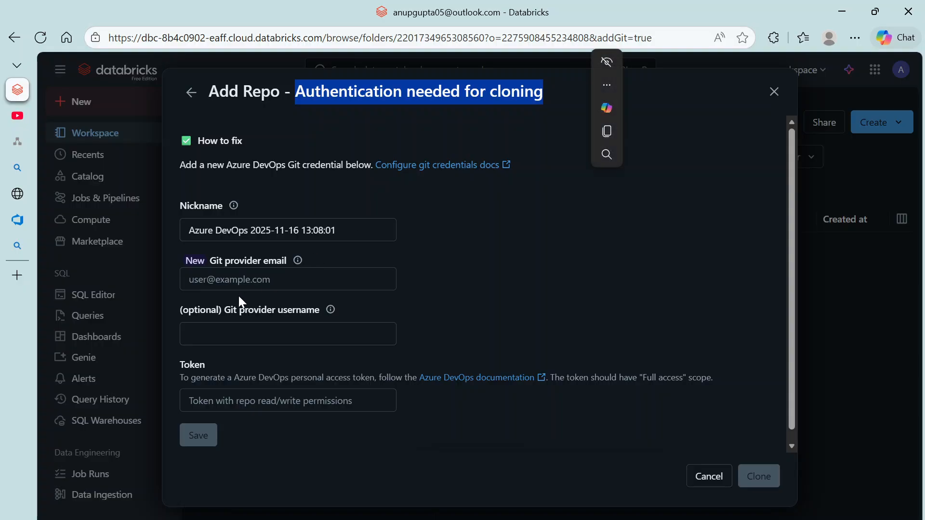
click(250, 279)
scroll(251, 269, down, 1)
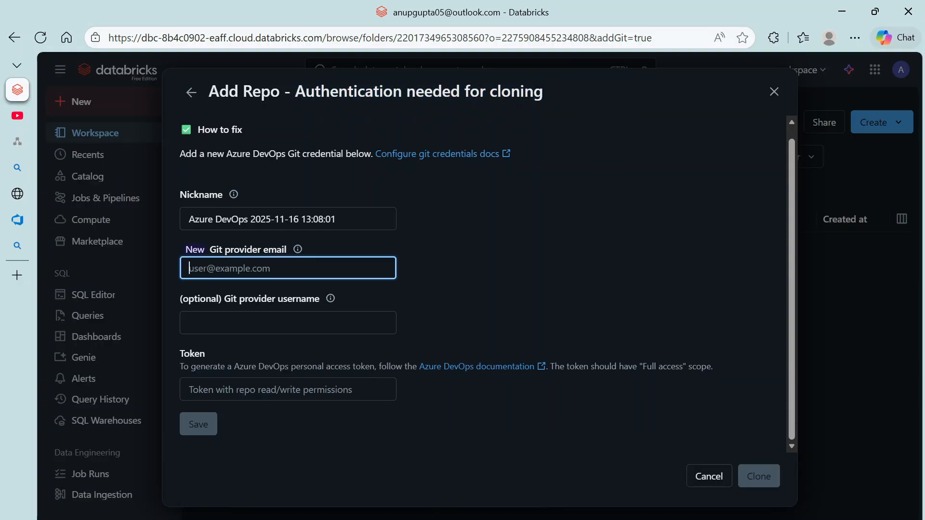
scroll(486, 285, up, 1)
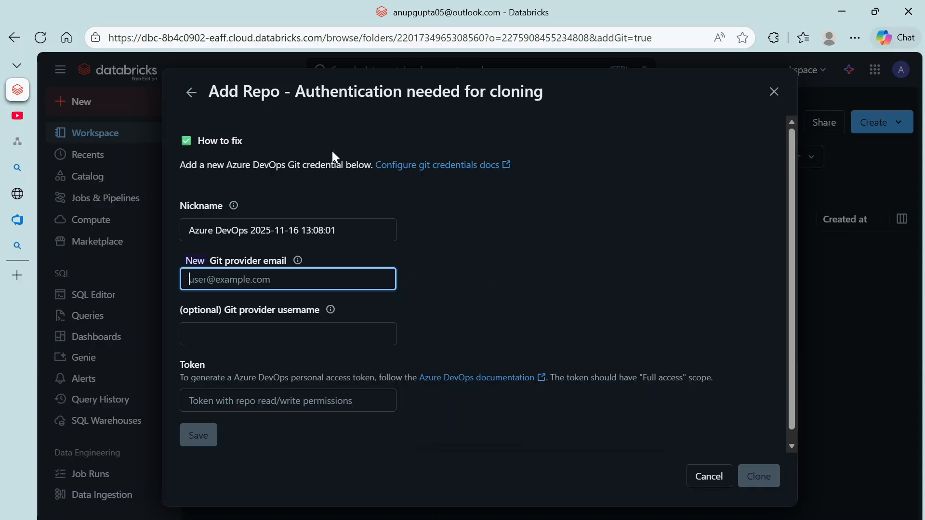
click(774, 92)
click(876, 122)
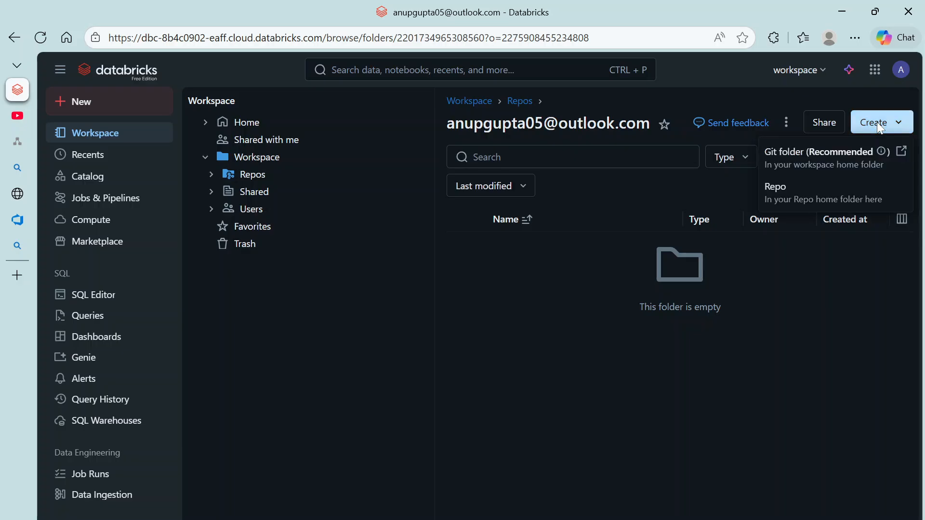
click(803, 209)
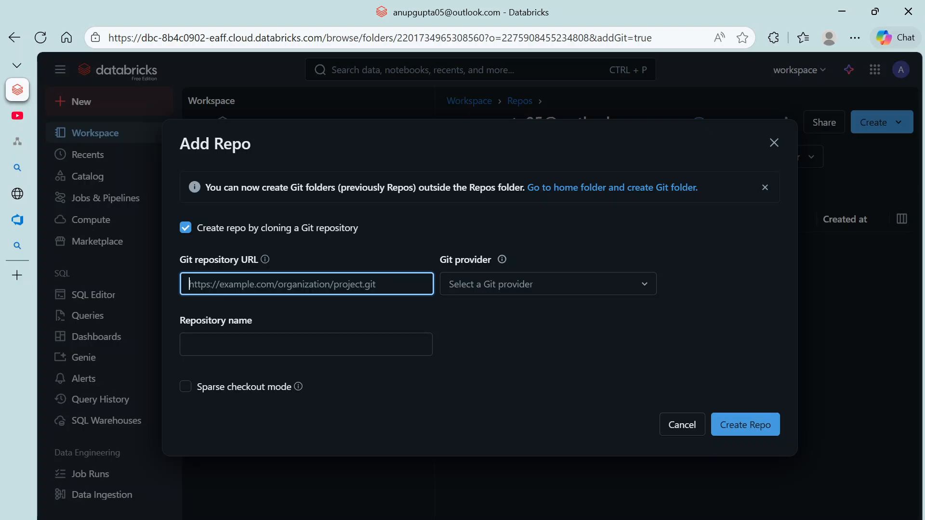
Step: Reload the Azure DevOps repository page and copy its HTTPS clone URL
mouse_move(14, 208)
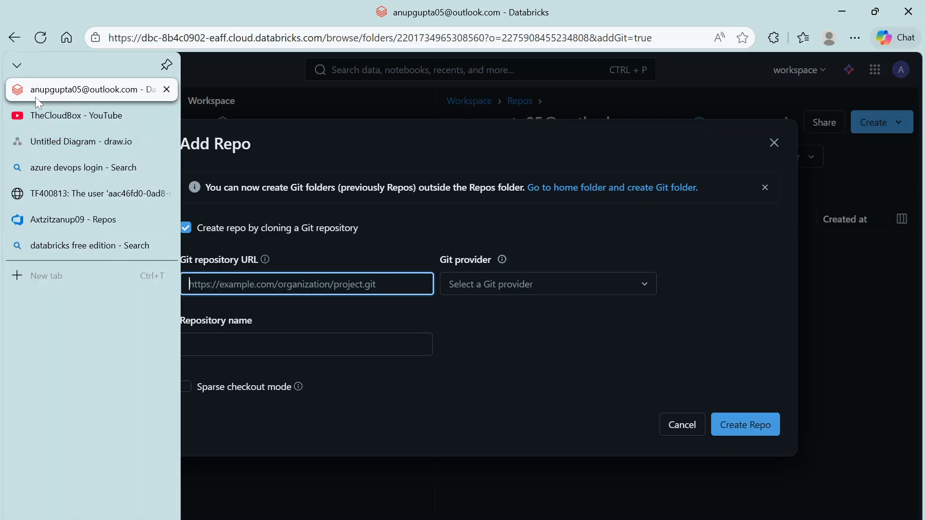
click(48, 221)
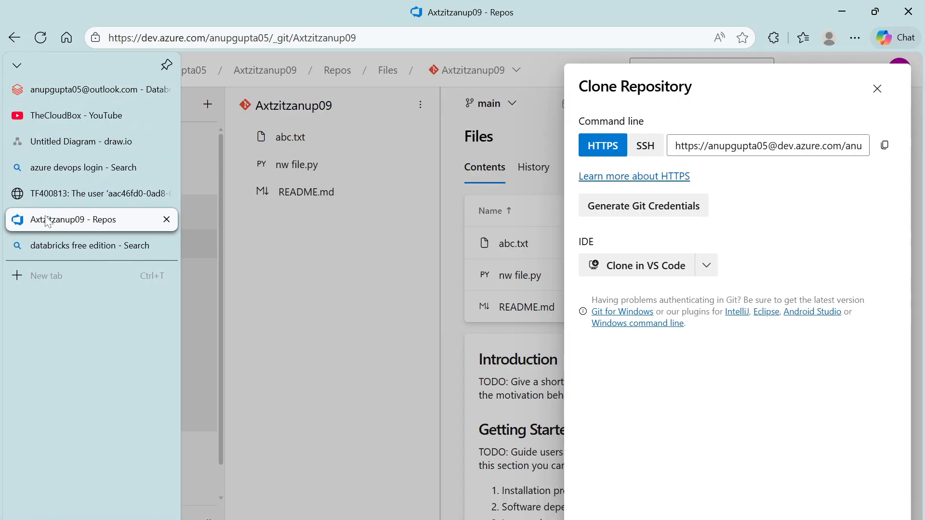
click(878, 89)
click(35, 39)
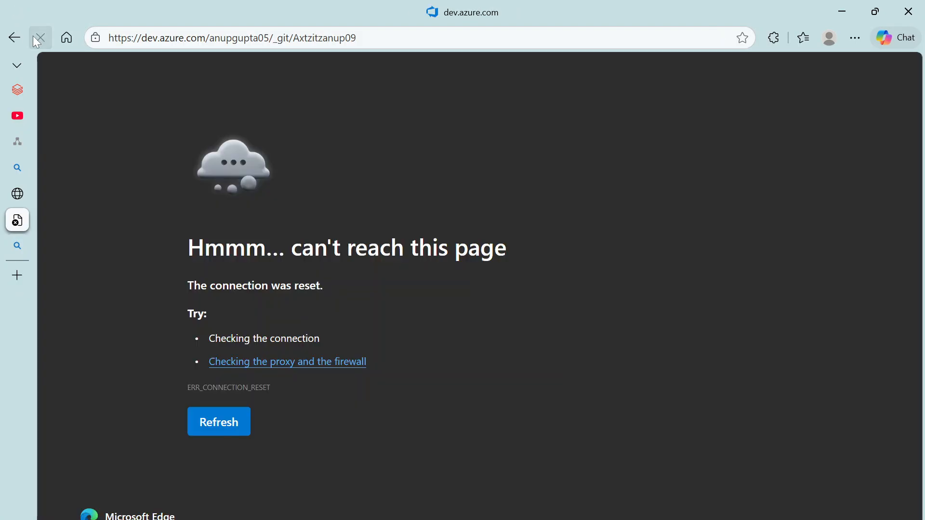
click(215, 423)
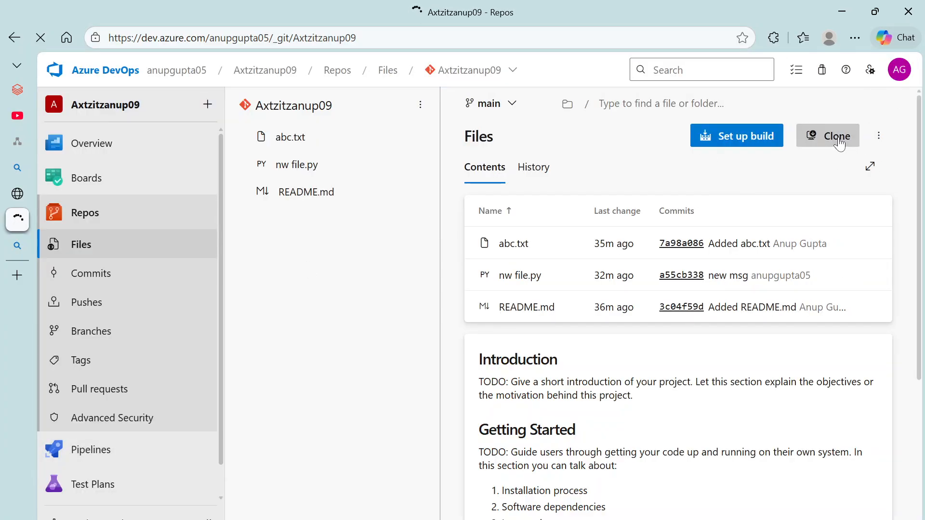
click(838, 140)
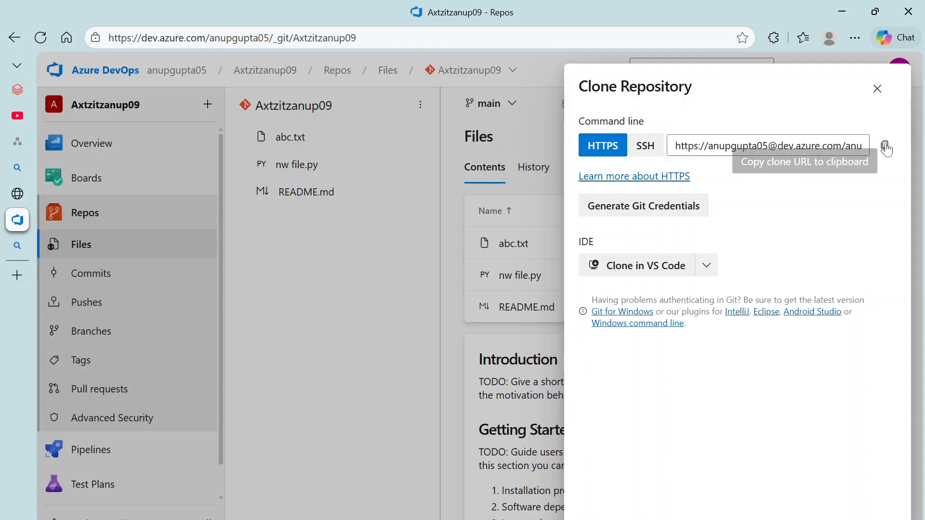
click(885, 145)
Step: Paste the clone URL, click Create Repo, and enter the account's Git provider email
mouse_move(44, 116)
click(43, 90)
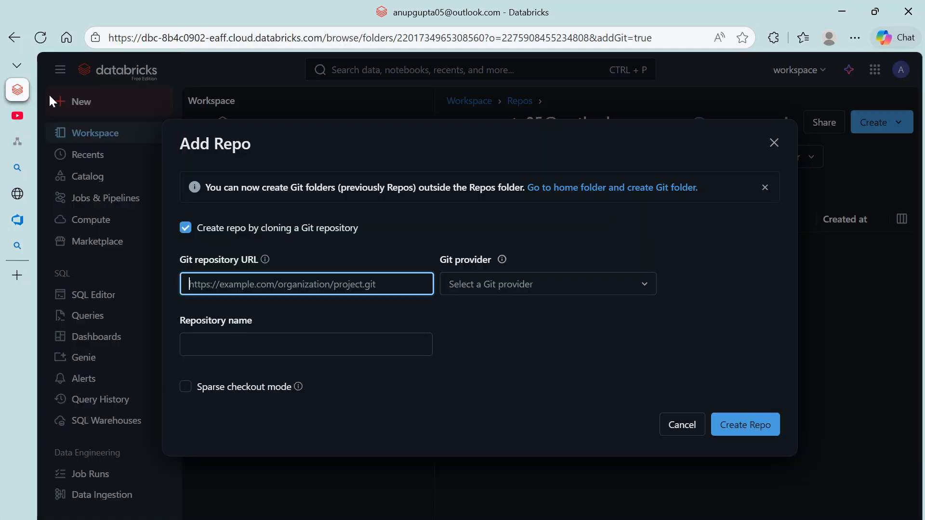
key(ctrl+v)
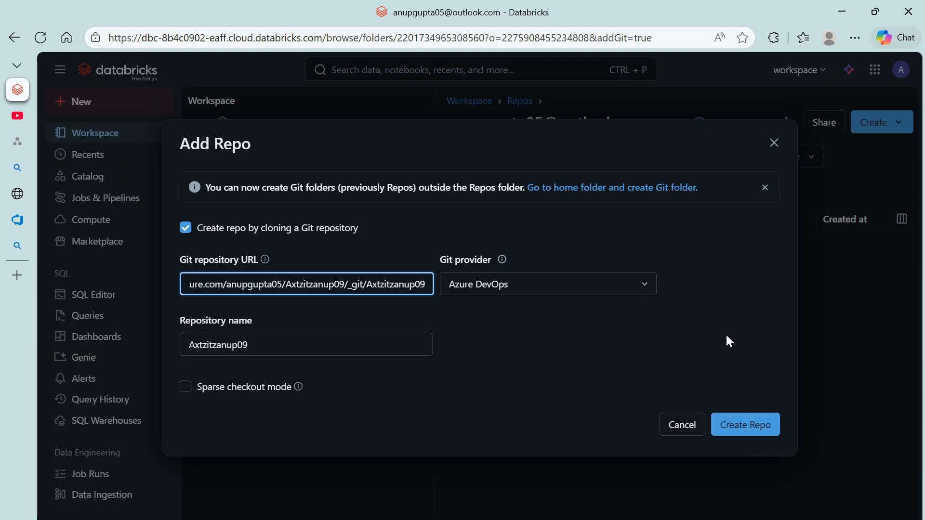
click(743, 437)
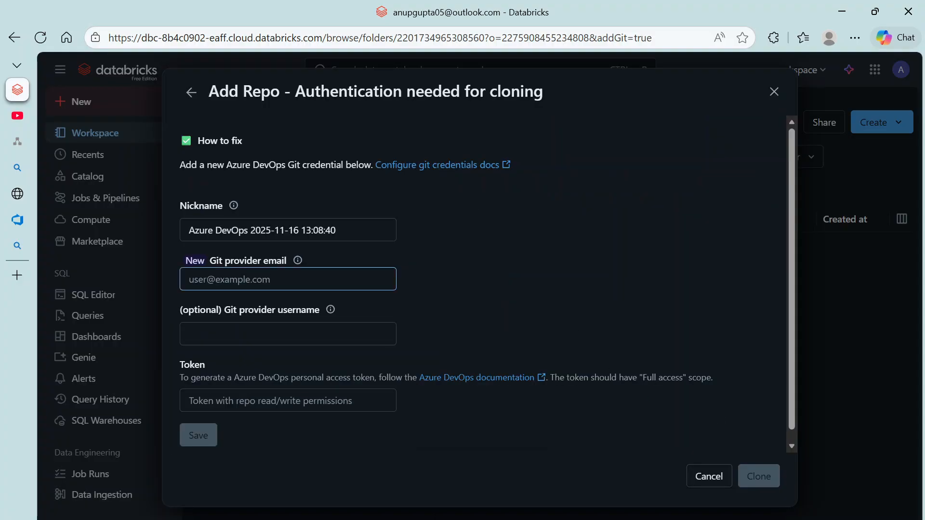
click(288, 280)
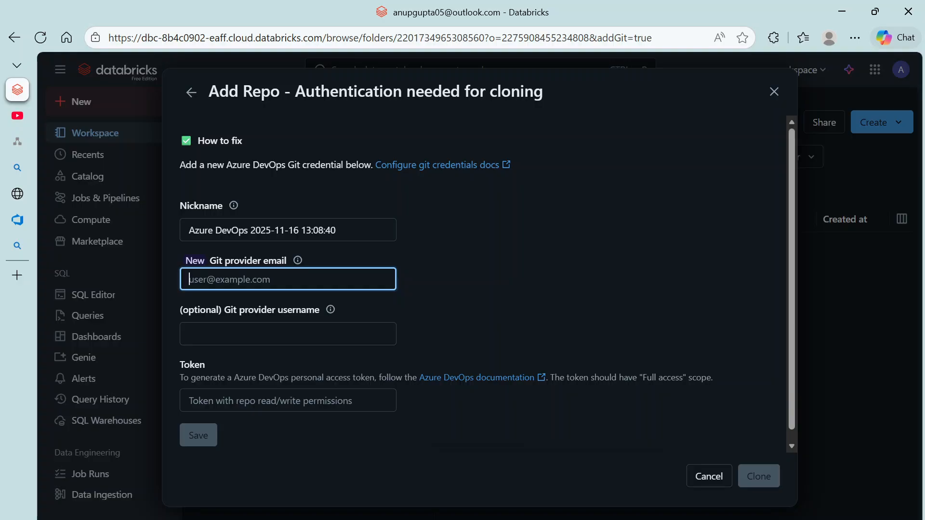
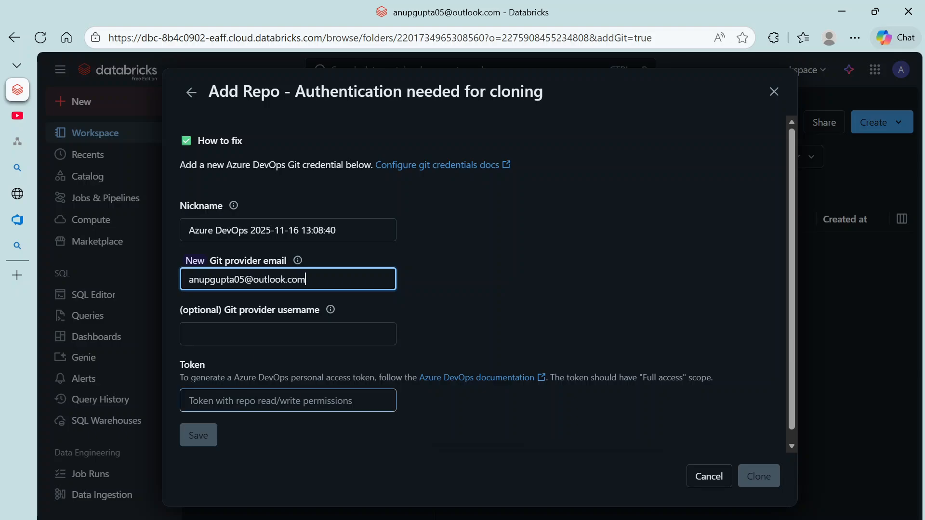
click(260, 400)
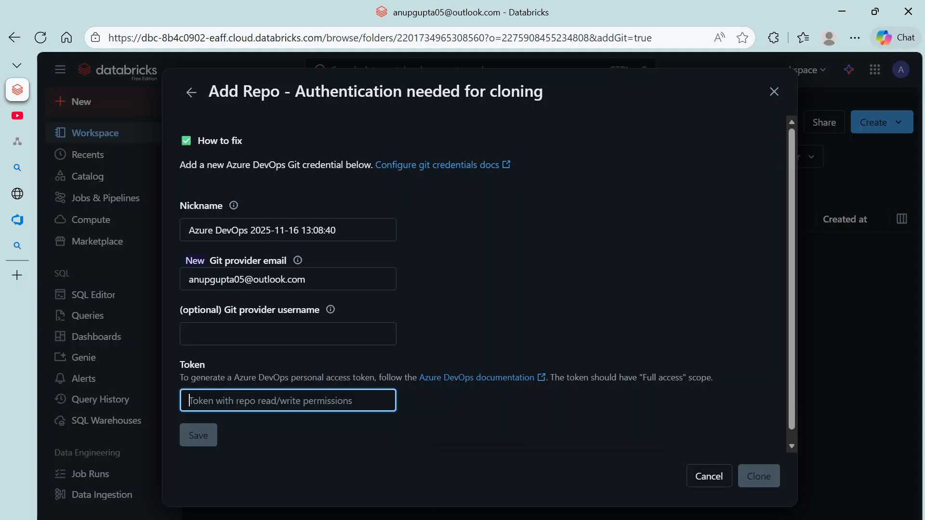
Step: Generate Azure DevOps Git credentials and paste the generated password into a new Notepad++ note
mouse_move(17, 145)
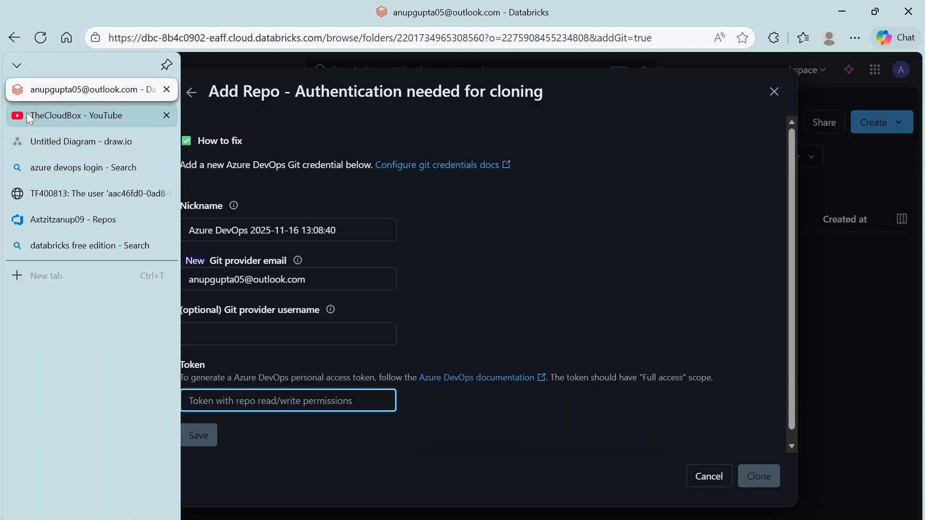
click(83, 221)
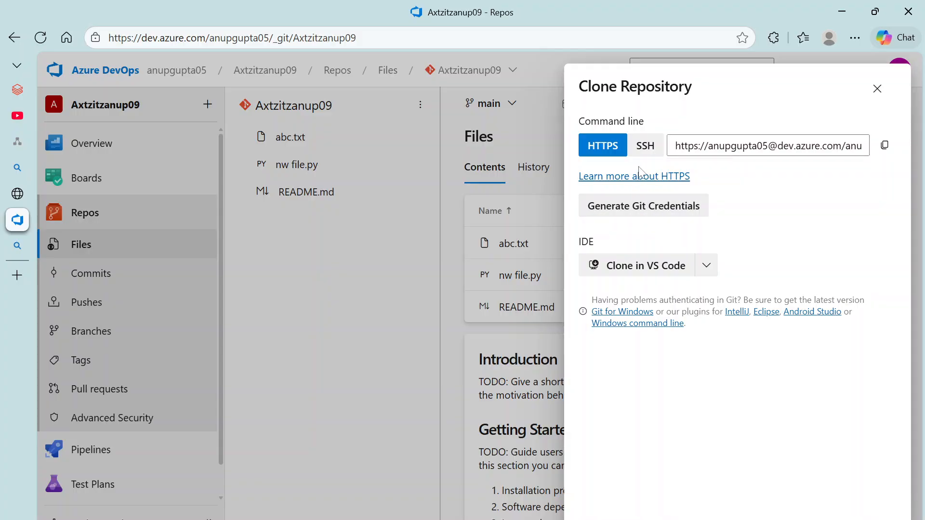
click(638, 207)
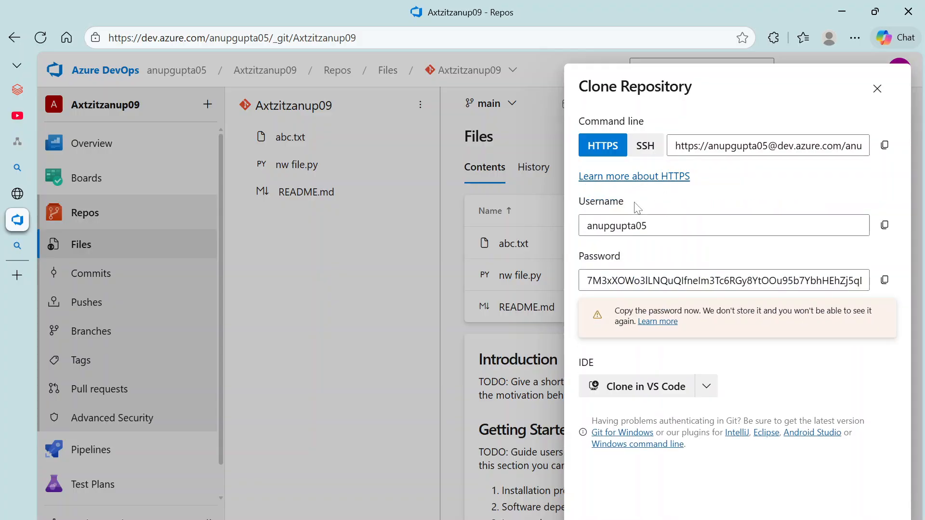
click(885, 280)
click(554, 519)
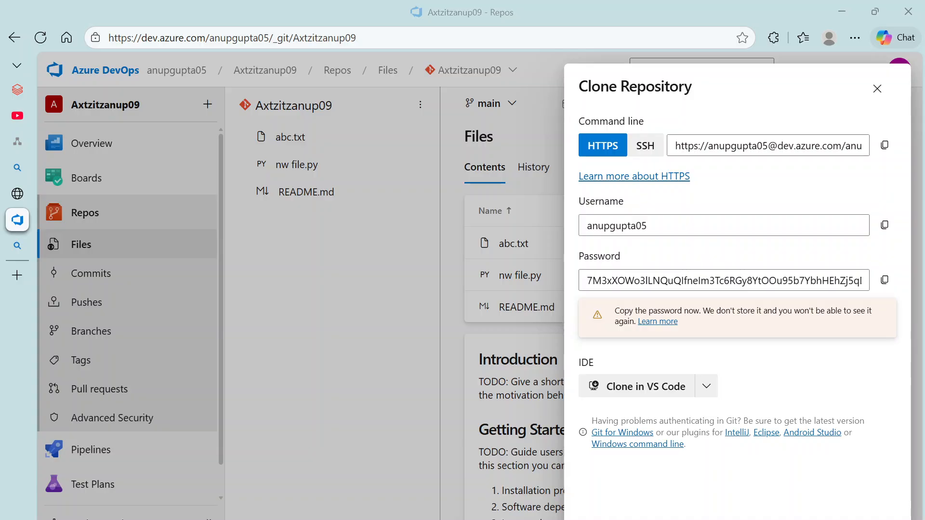
key(ctrl+n)
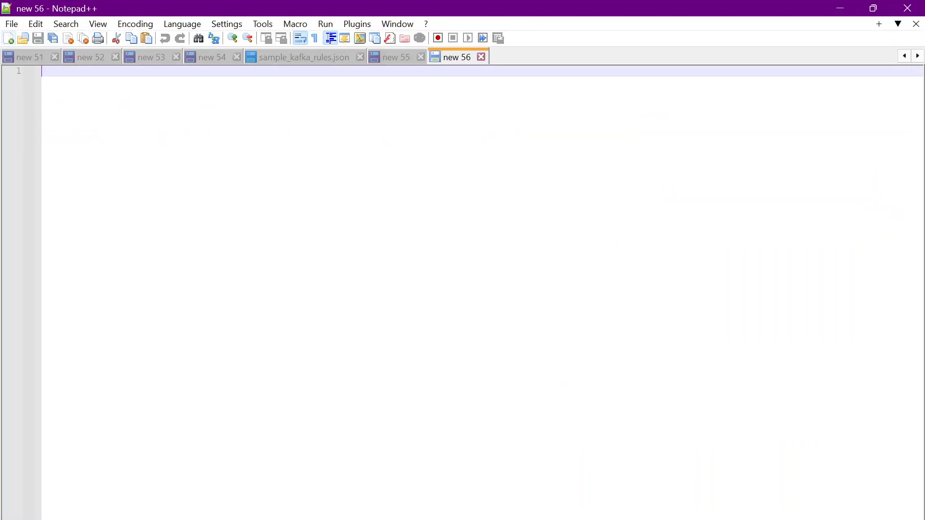
key(ctrl+v)
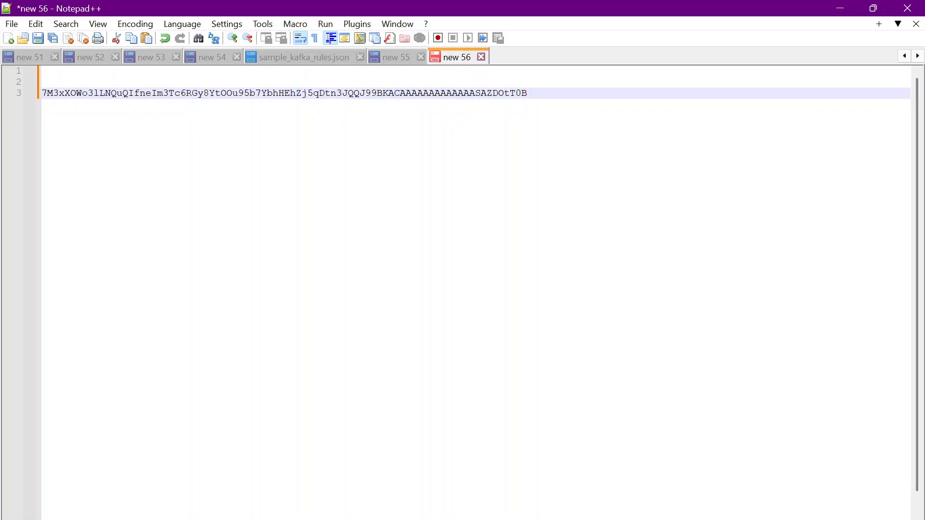
double_click(163, 92)
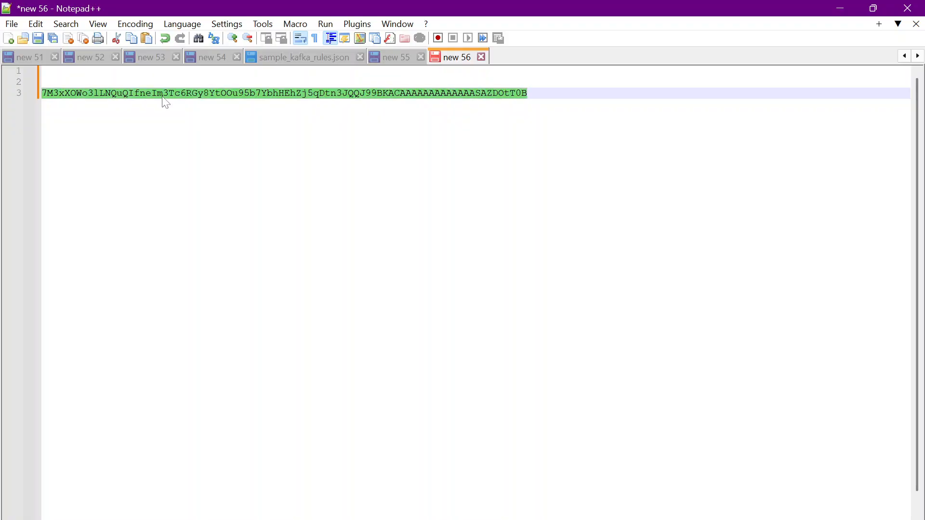
click(484, 519)
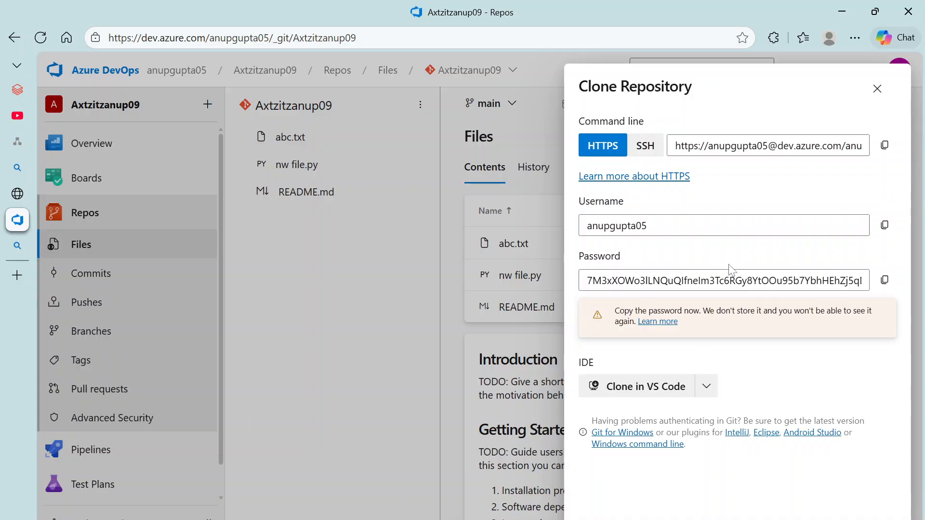
Step: Paste the generated password as the Databricks token, save the credential, and decline browser password saving
click(877, 88)
click(22, 97)
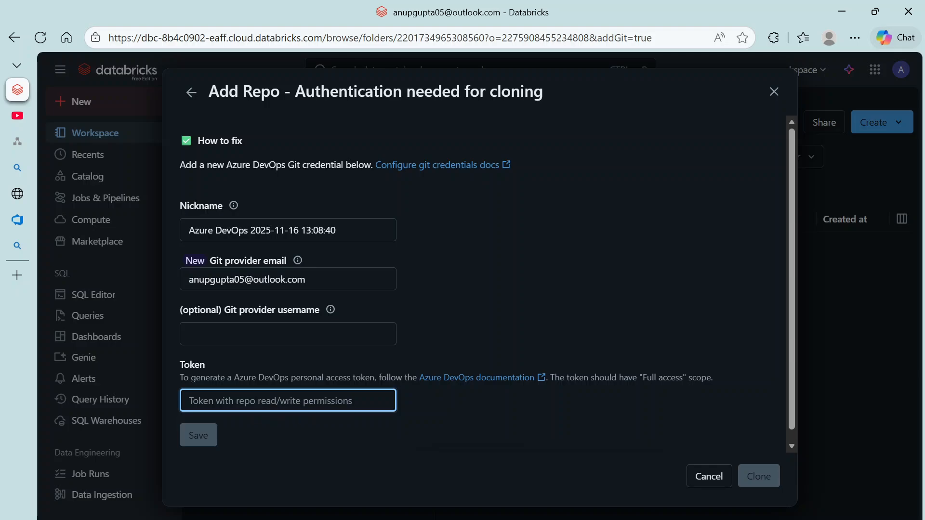
key(ctrl+v)
click(199, 435)
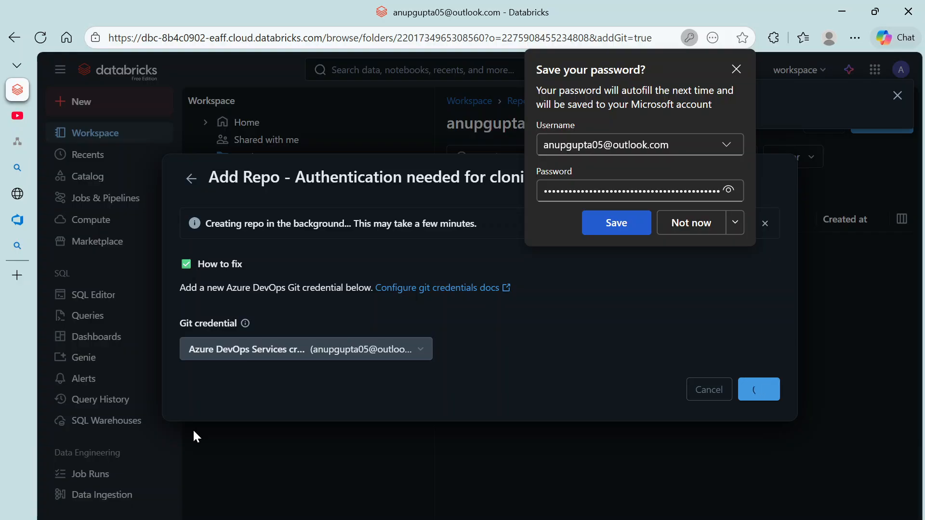
click(686, 225)
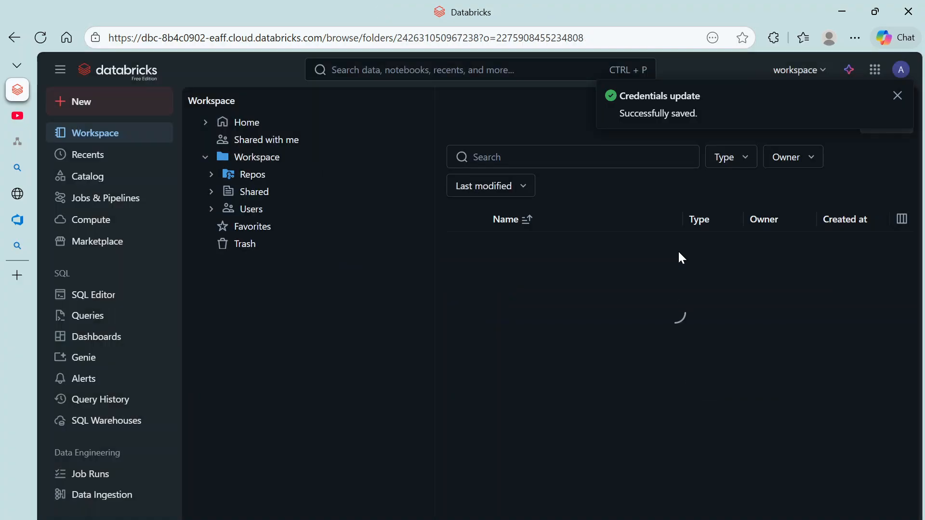
click(897, 96)
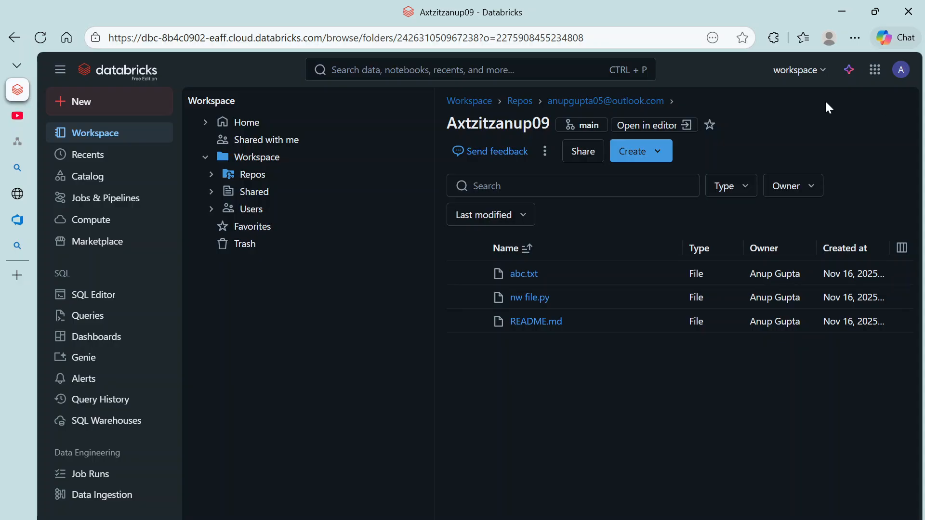
Step: Create a new branch named feature_2 from main in the Axtzitzanup09 repo
click(593, 126)
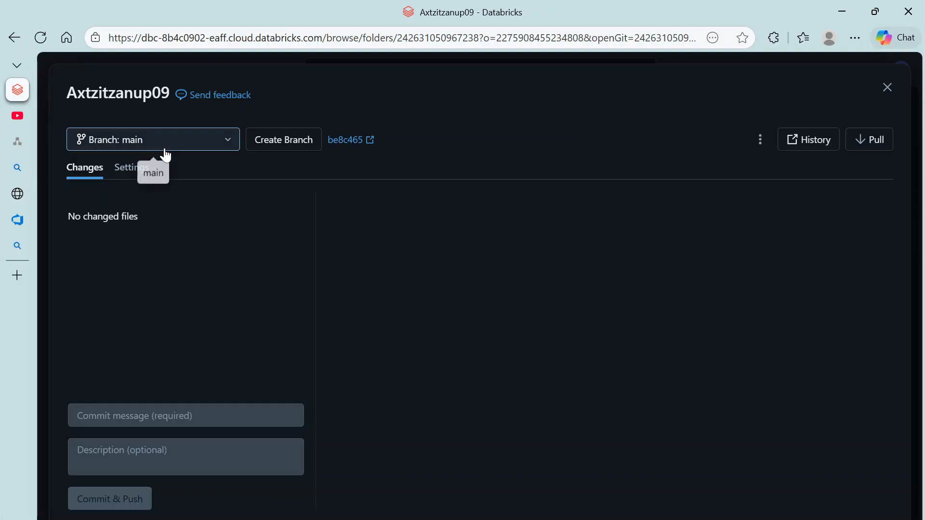
click(286, 147)
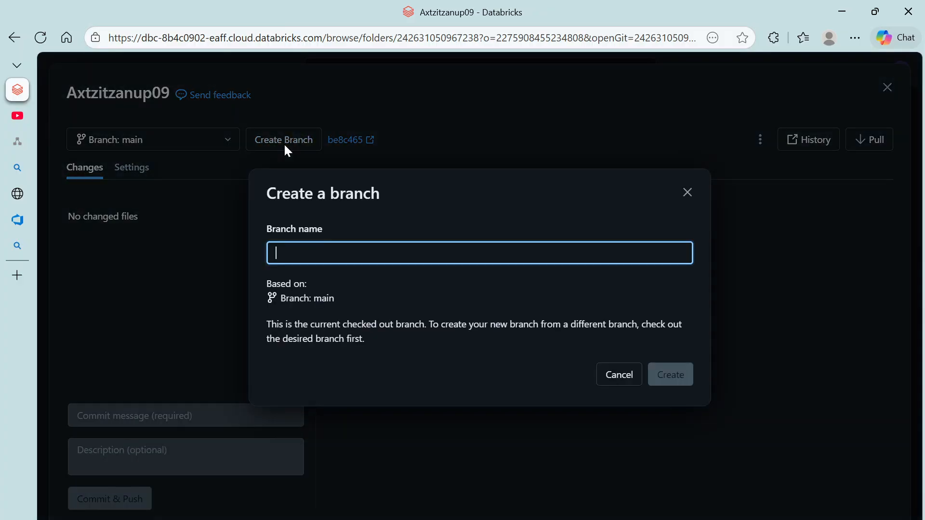
text(fea)
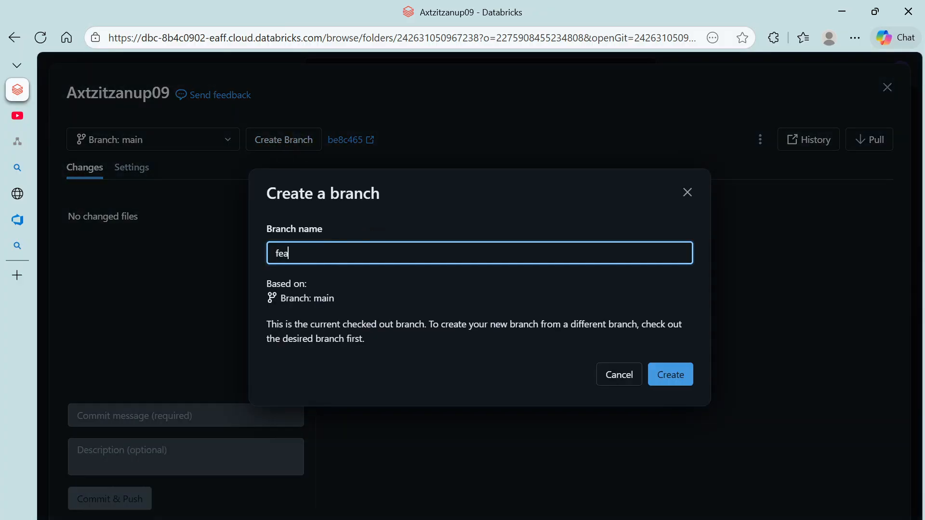
text(ute)
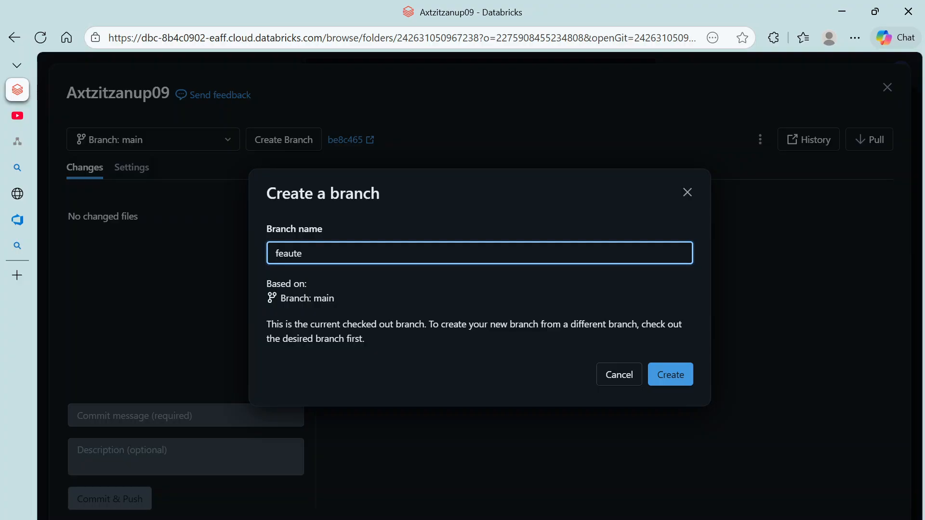
key(BackSpace)
key(BackSpace)
text(ture)
click(673, 380)
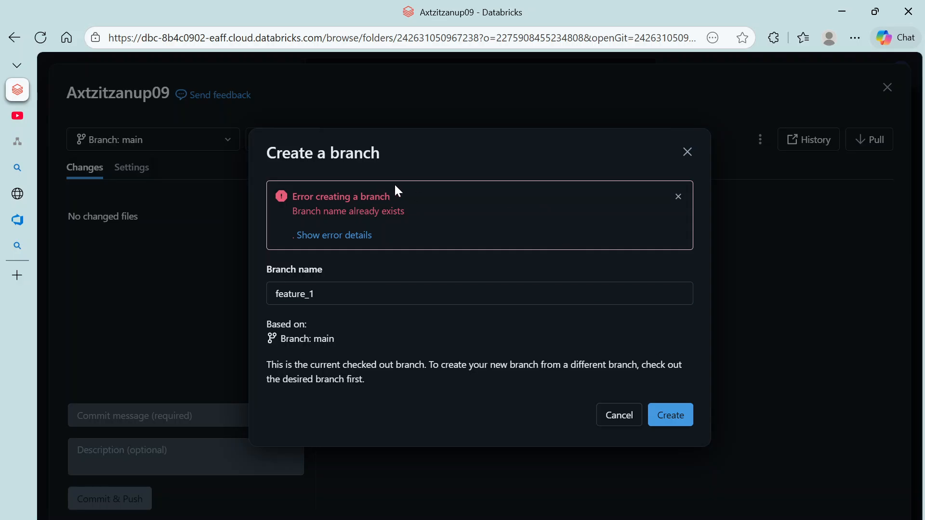
click(326, 295)
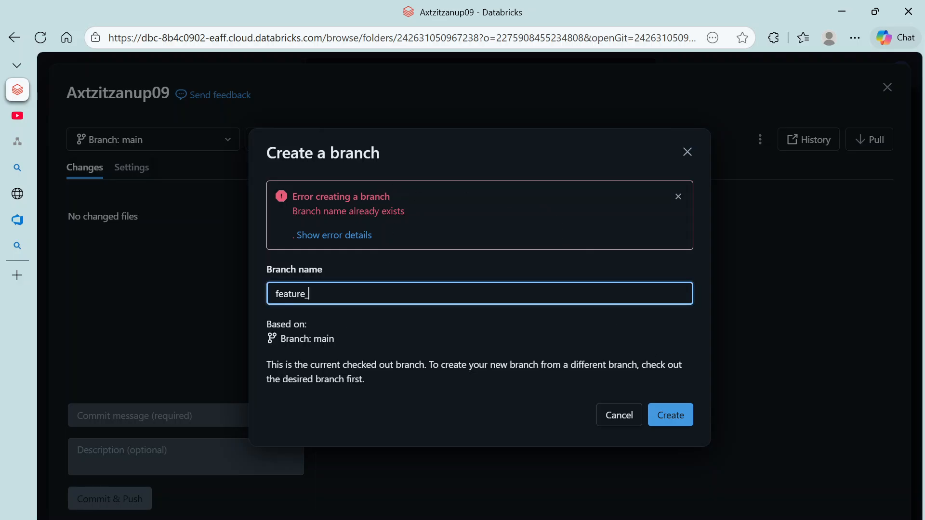
click(682, 423)
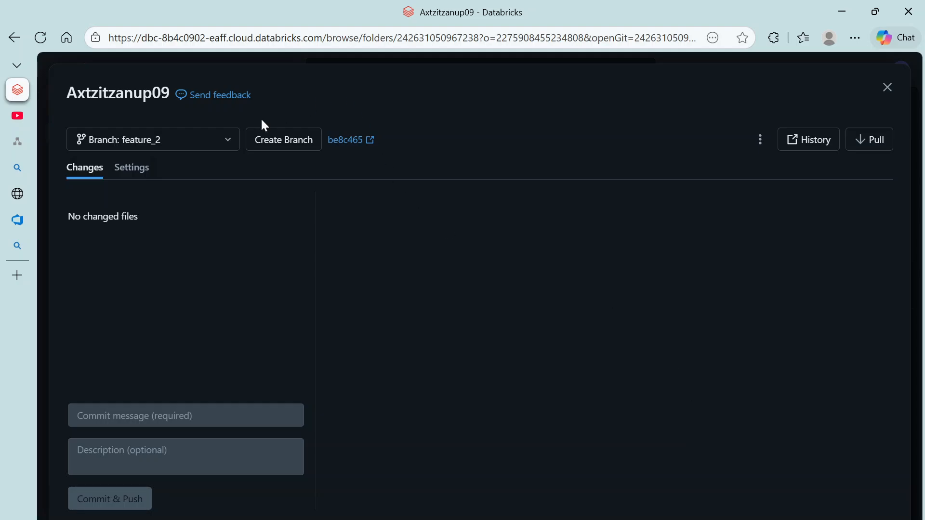
Step: Pull the latest changes into feature_2 and close the Git dialog
click(865, 143)
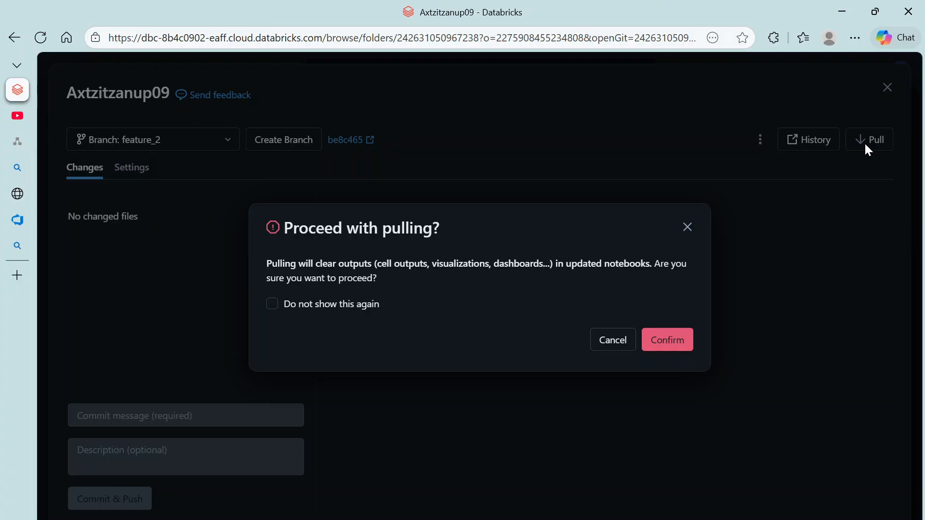
click(661, 356)
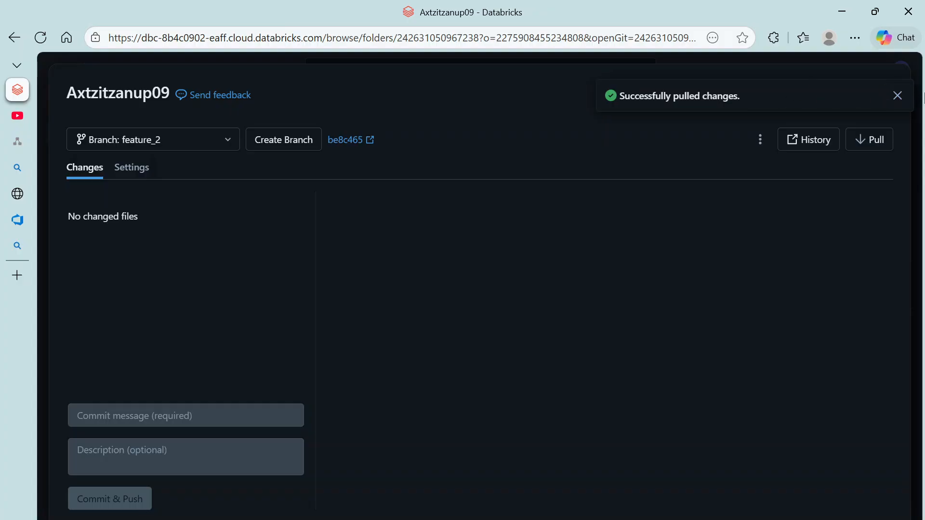
click(896, 95)
click(894, 95)
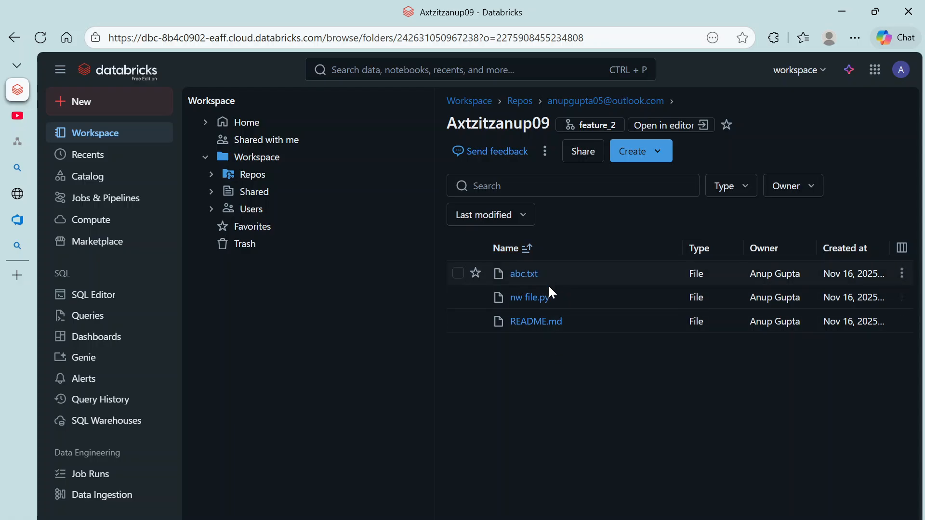
Step: Switch from the Azure DevOps pages back to the Databricks tab showing the repo on feature_2
click(29, 189)
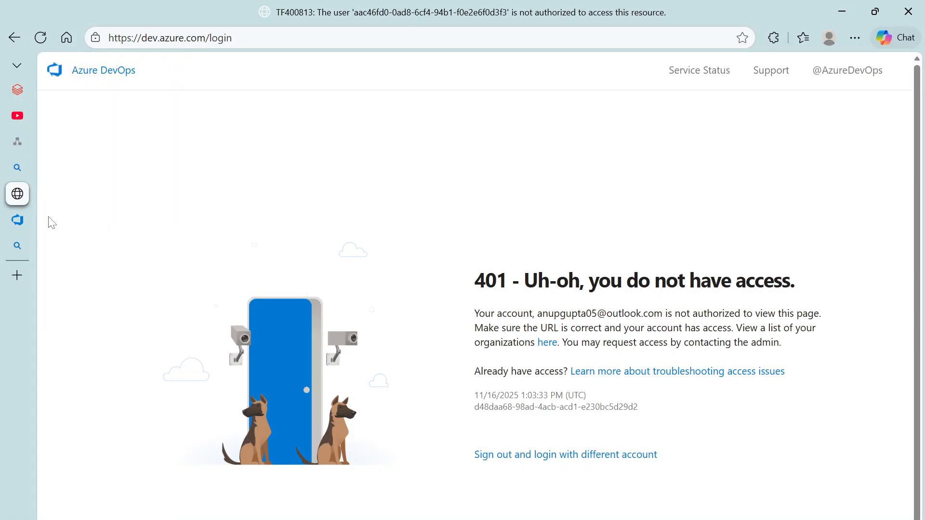
click(17, 221)
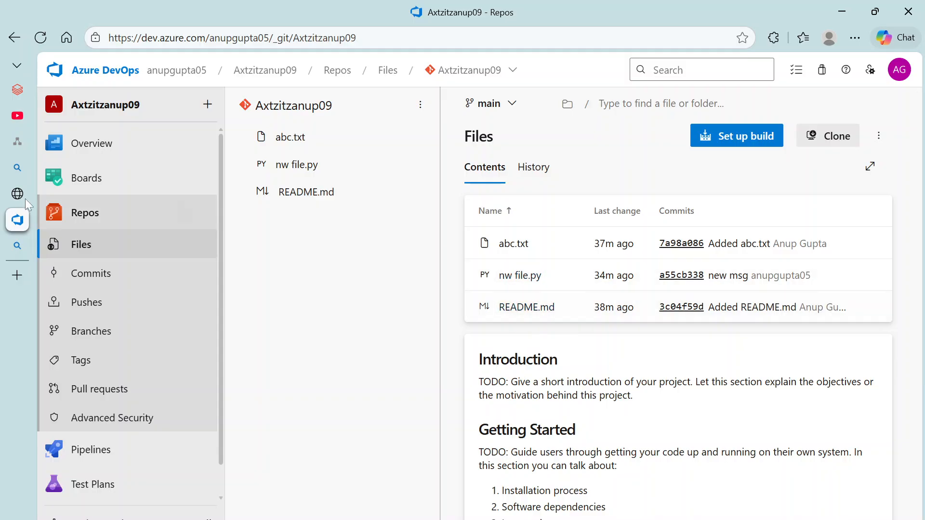
mouse_move(24, 117)
click(30, 96)
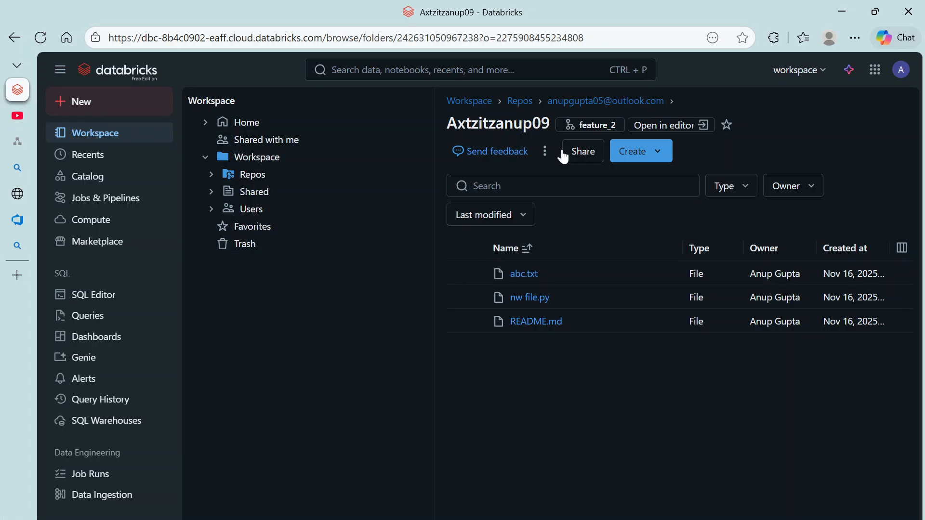
Step: Navigate Workspace > Repos to the user's folder listing the Axtzitzanup09 repo
click(671, 127)
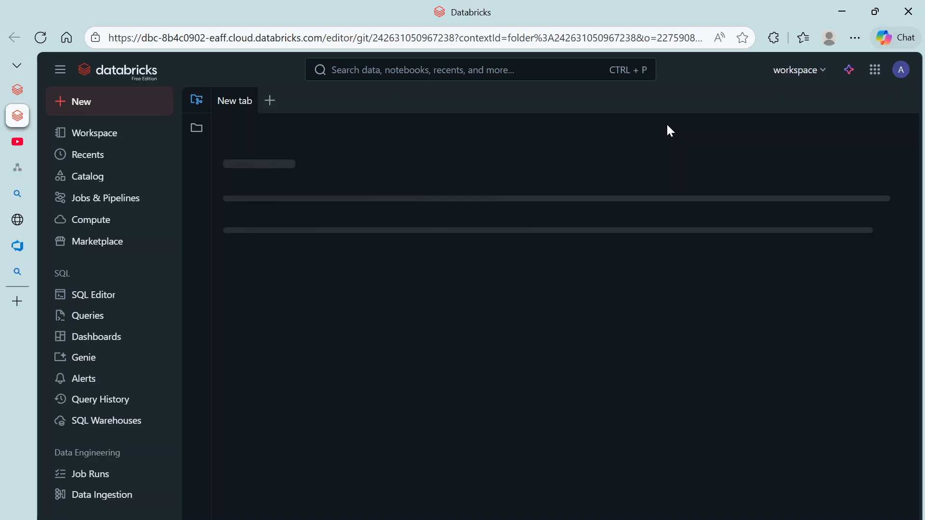
scroll(313, 325, down, 5)
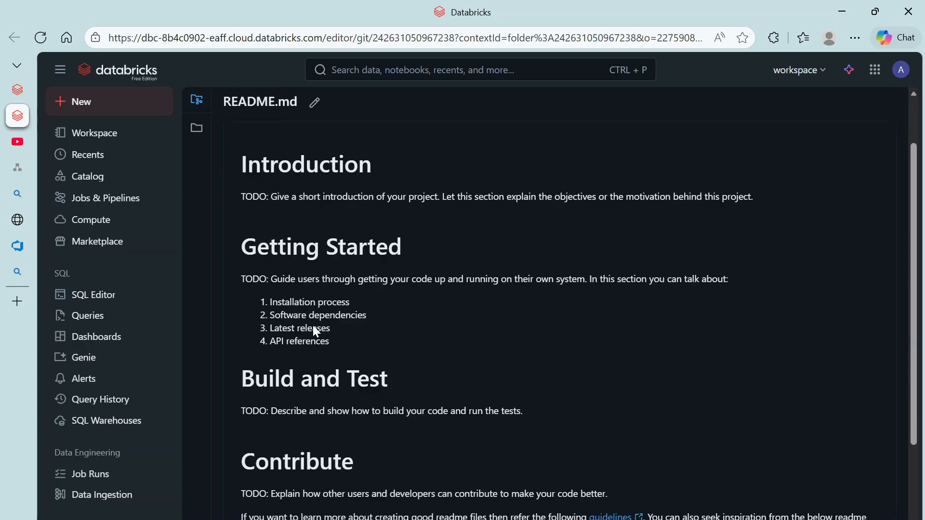
scroll(314, 325, up, 5)
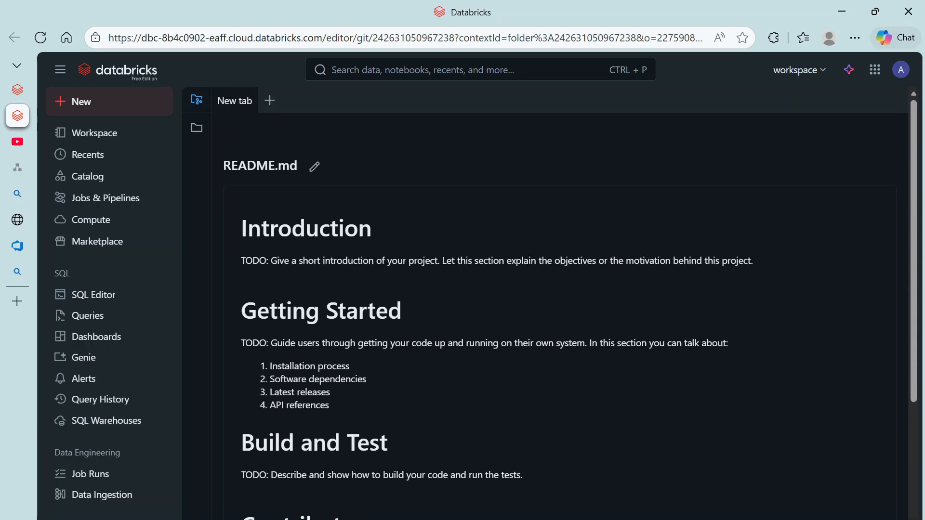
click(97, 143)
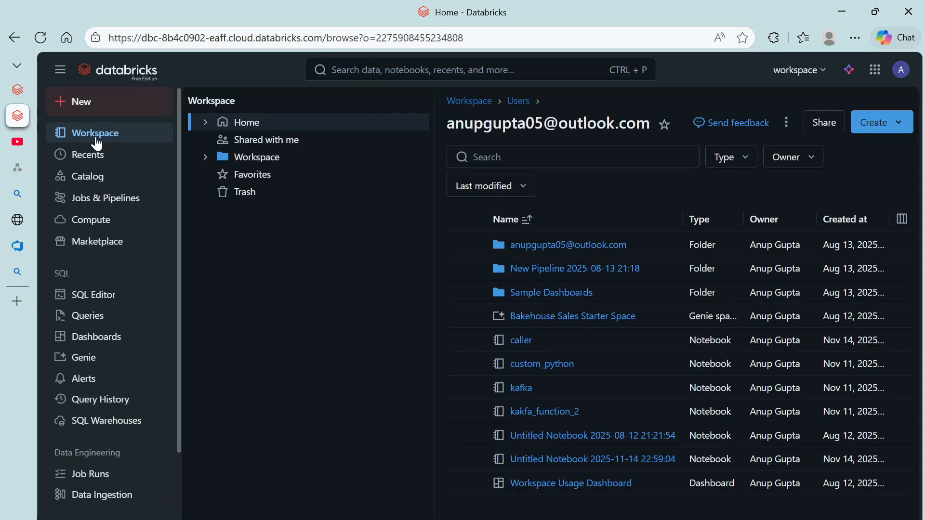
click(558, 245)
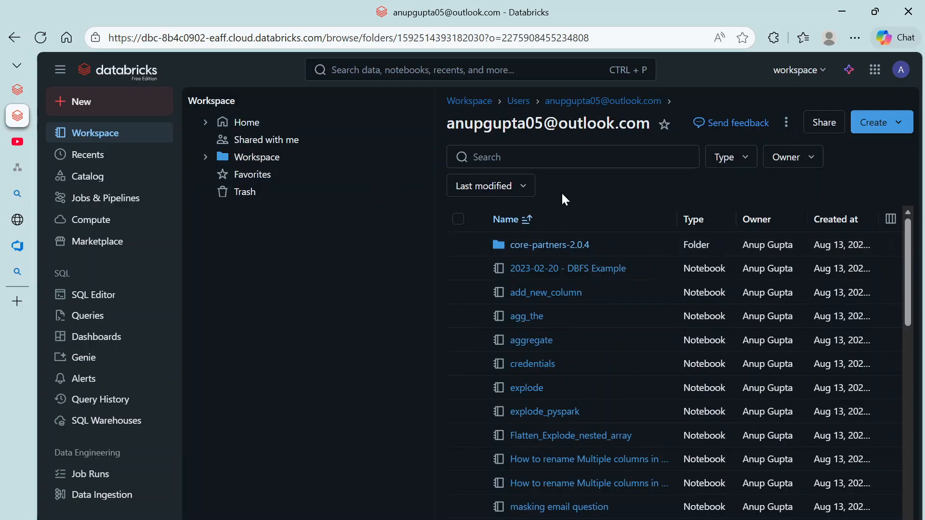
click(284, 165)
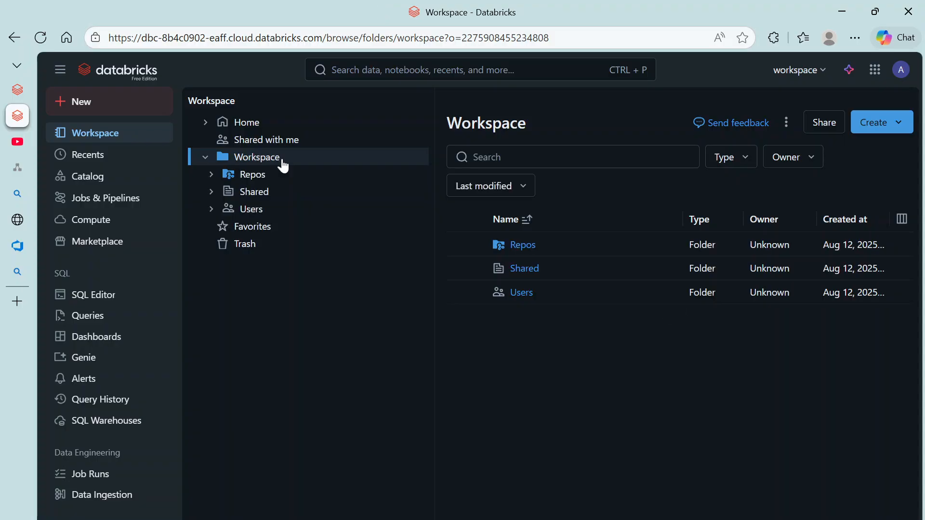
click(516, 246)
click(539, 246)
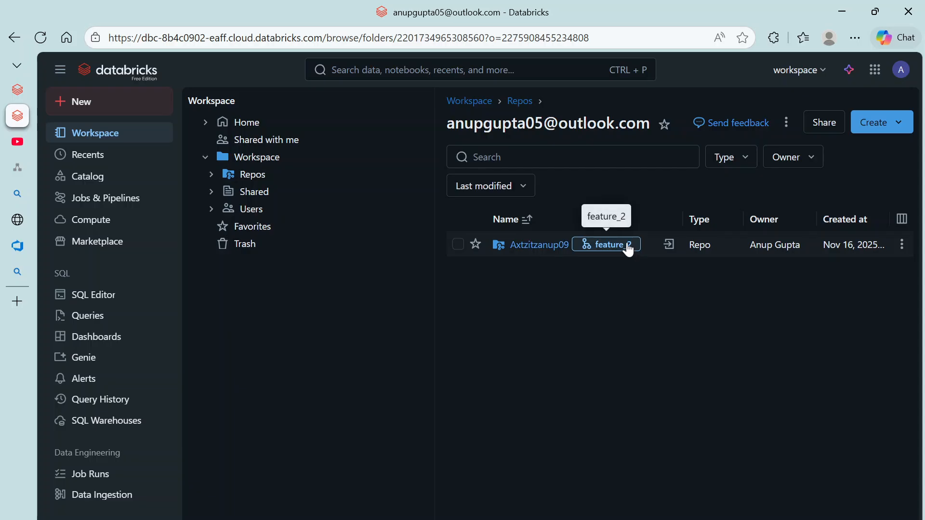
Step: From the Axtzitzanup09 repo's options menu, create a new notebook inside the repo
click(628, 245)
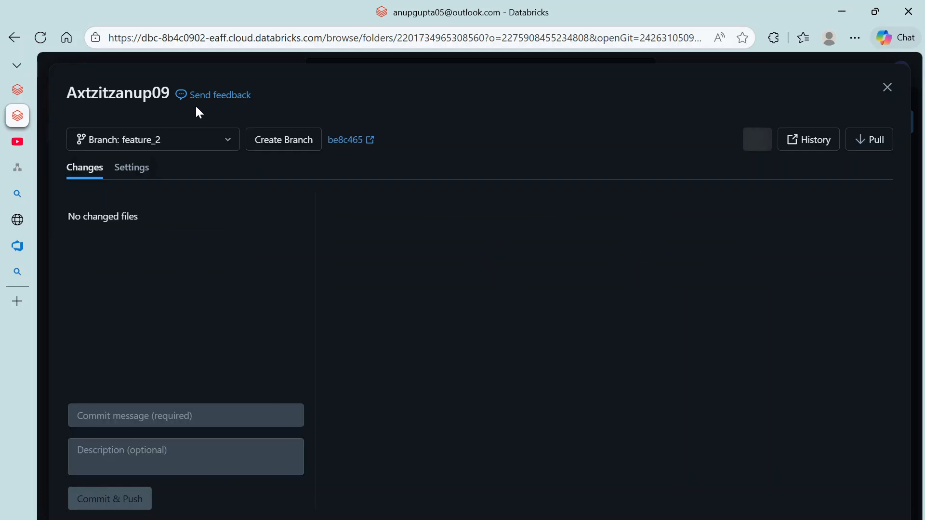
click(888, 88)
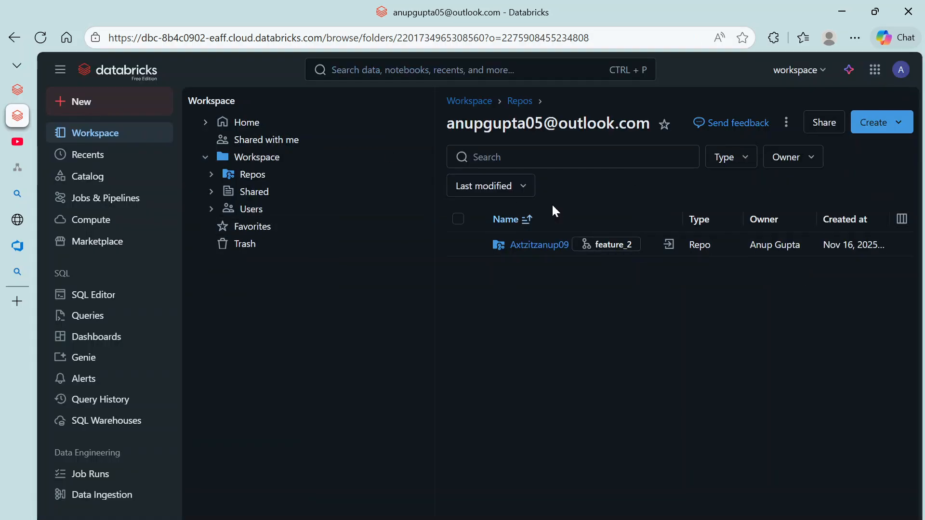
click(786, 123)
click(698, 410)
click(903, 245)
mouse_move(793, 353)
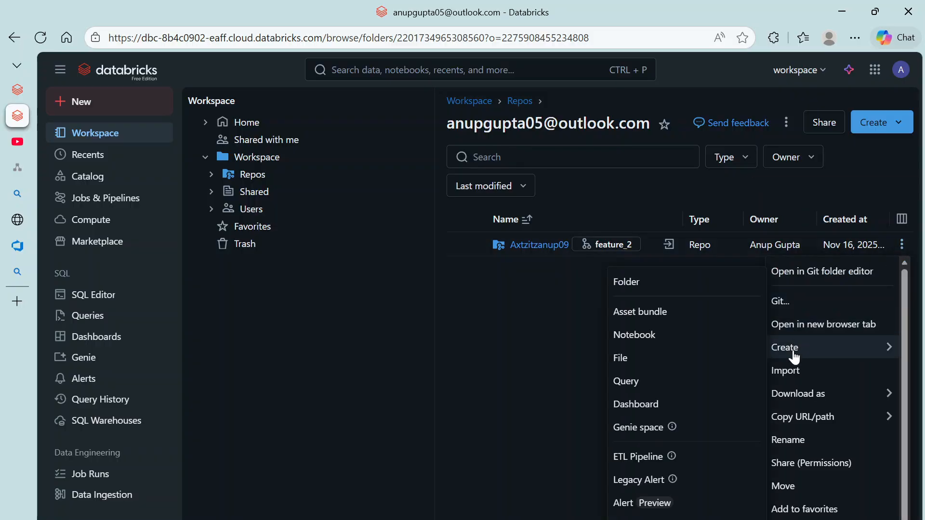
click(512, 314)
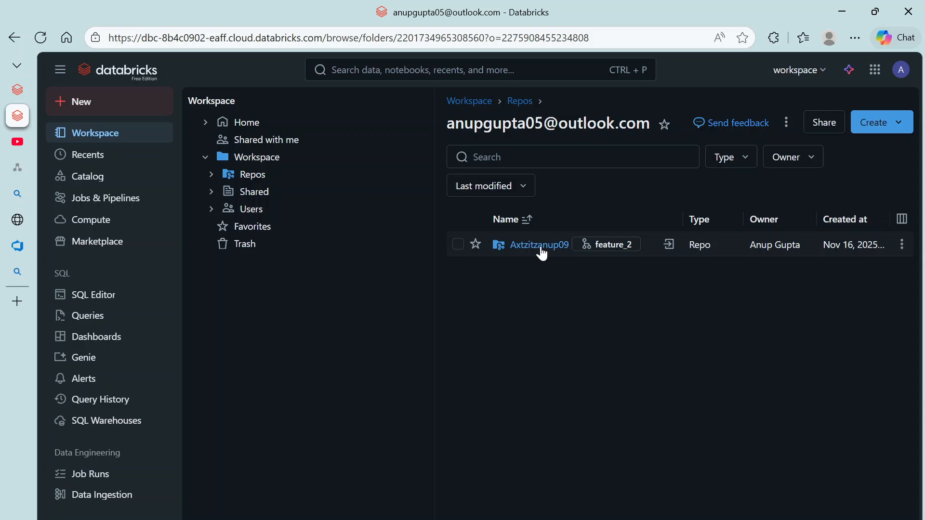
click(902, 245)
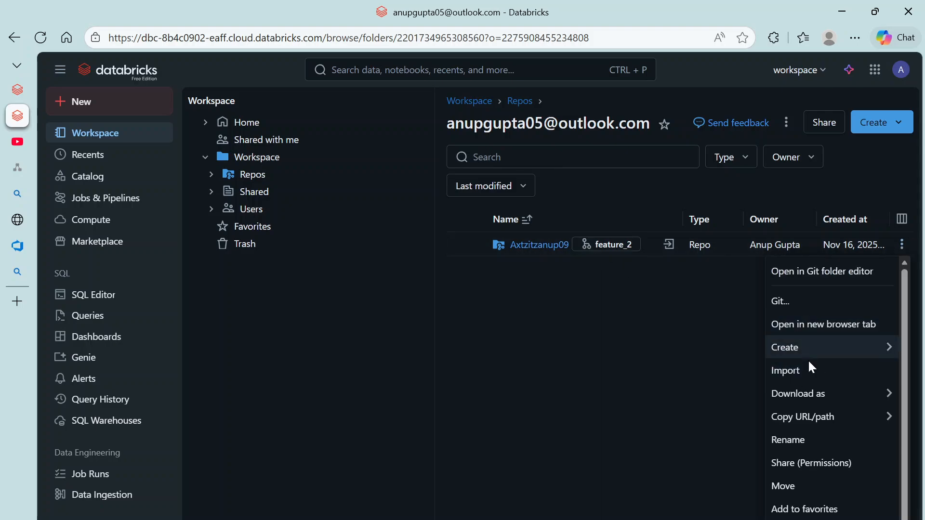
mouse_move(800, 351)
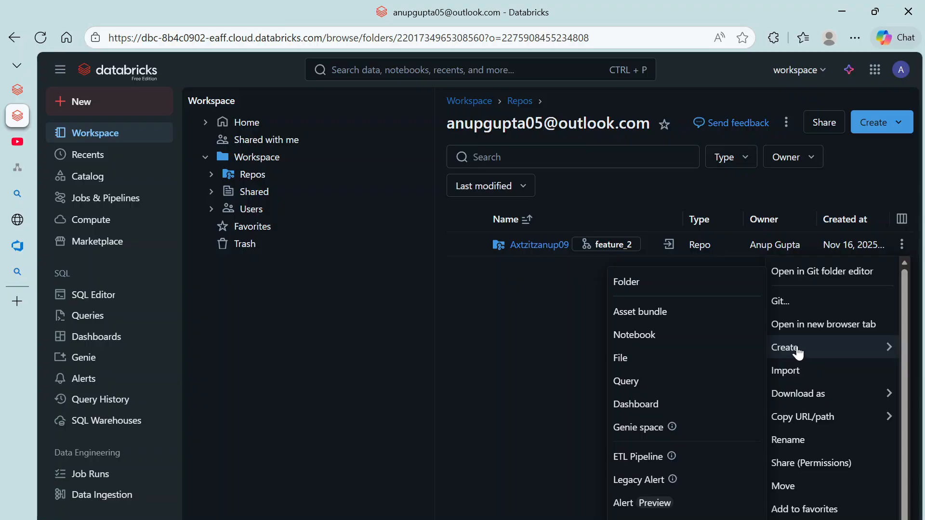
click(674, 339)
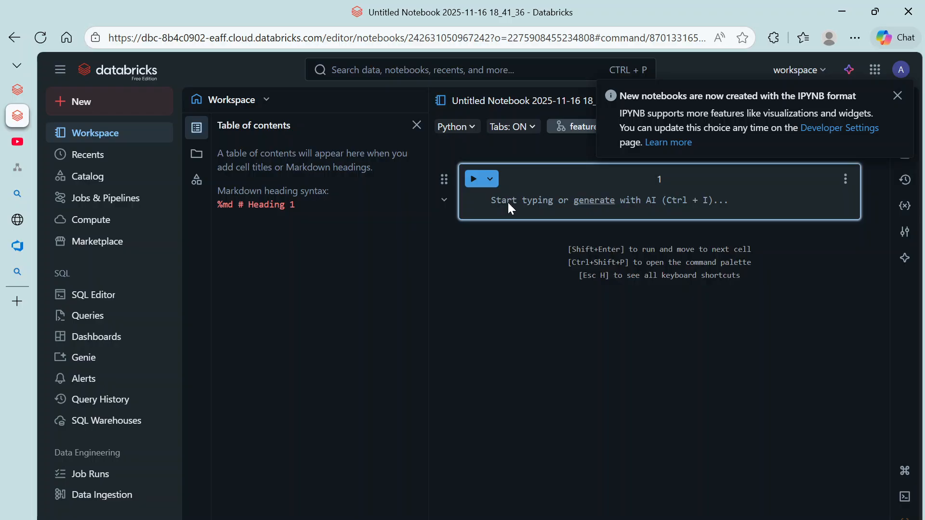
Step: Write a %md heading '#this is new file' in cell 1 and add a code cell below
text(%md)
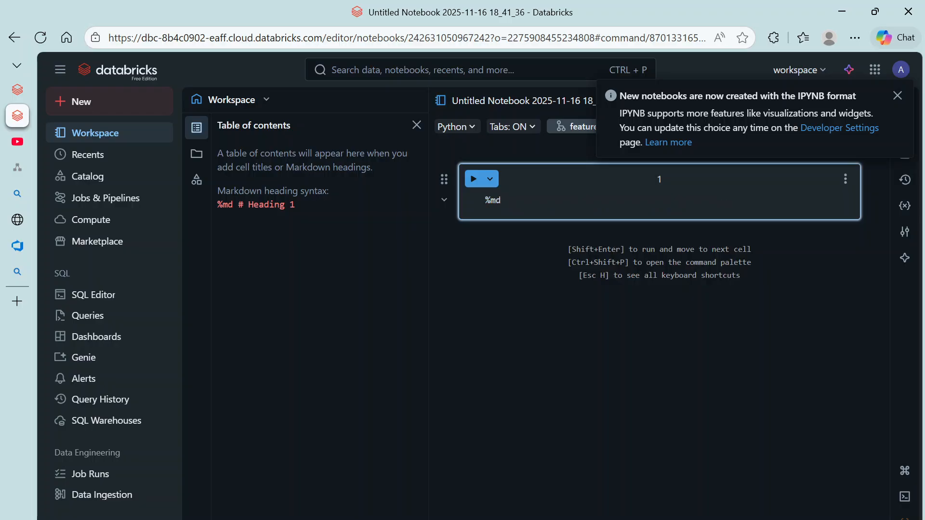
key(Return)
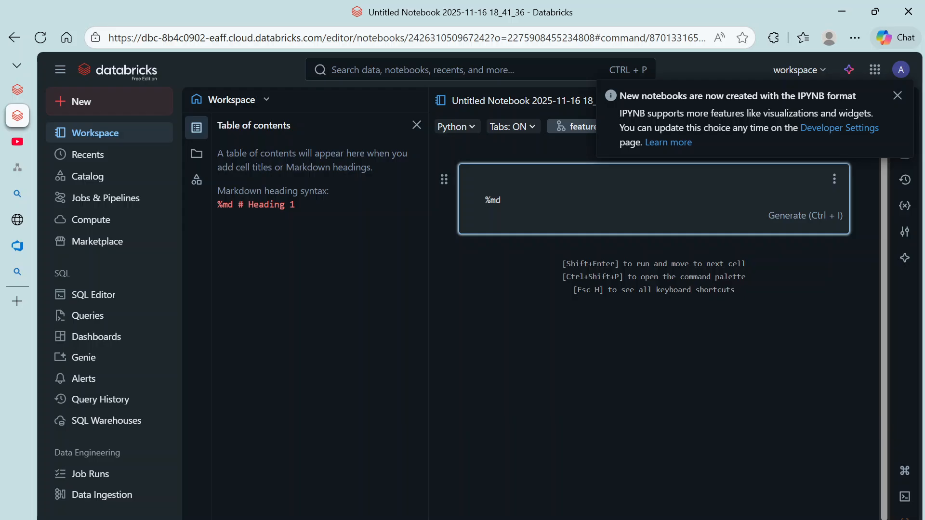
text(#this is new)
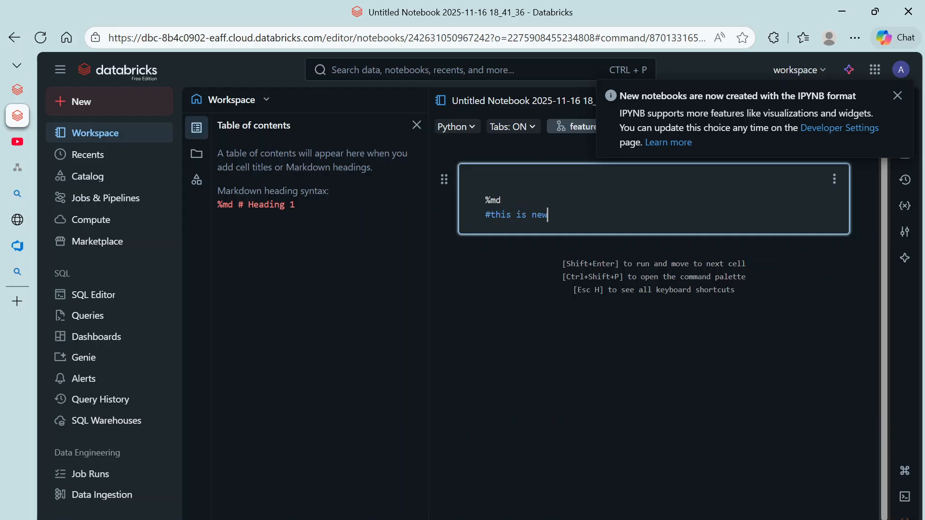
text( file)
key(Return)
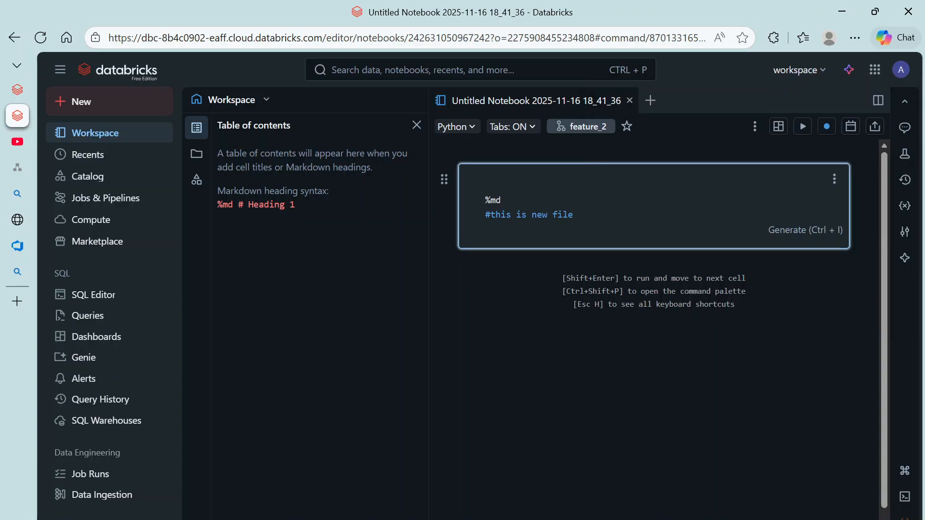
click(603, 259)
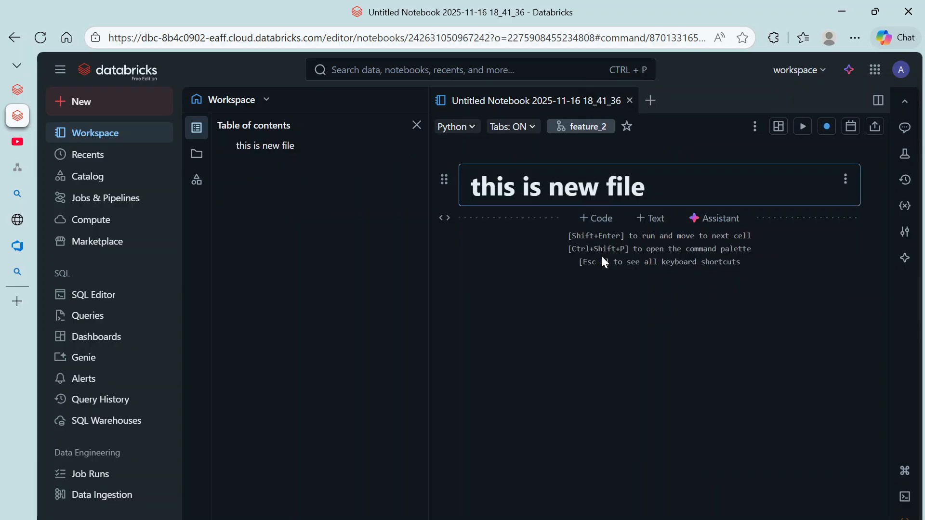
click(595, 219)
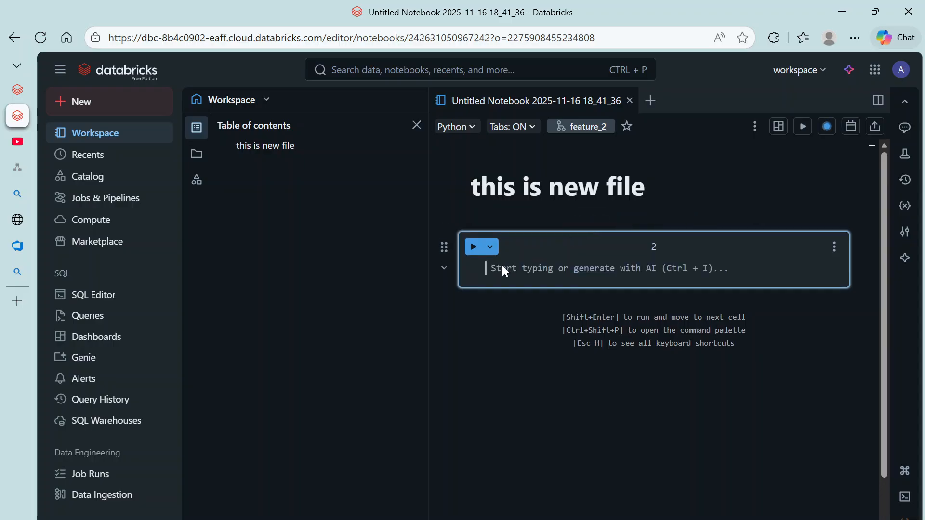
Step: Enter %python in the second cell and rename the notebook to ado_first.py
text(%python)
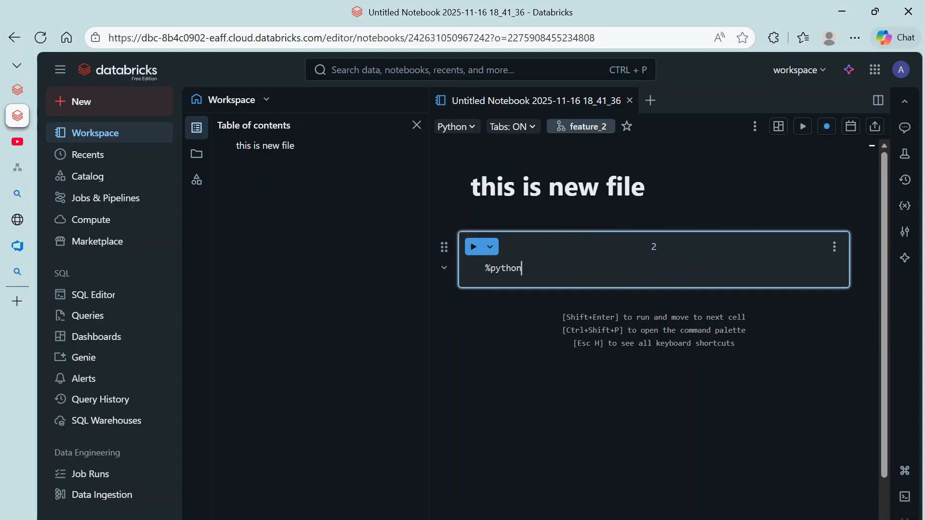
key(Return)
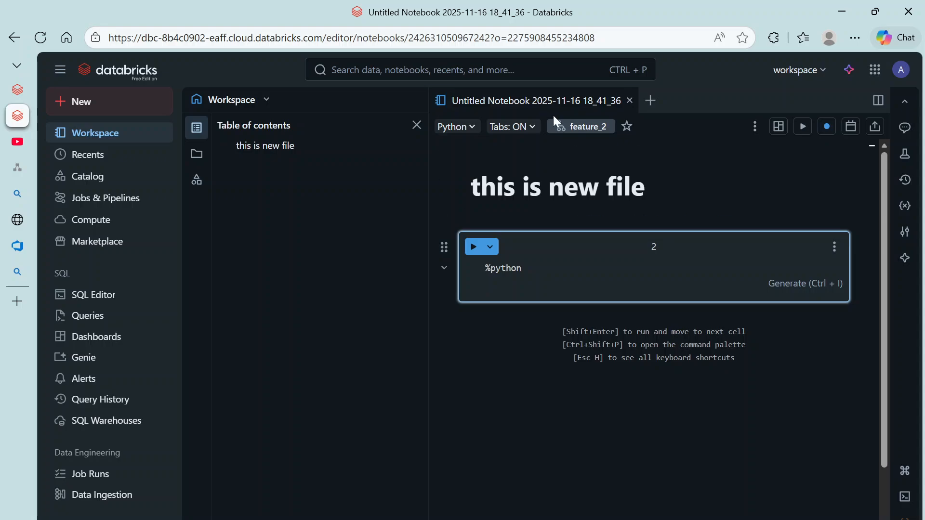
click(554, 101)
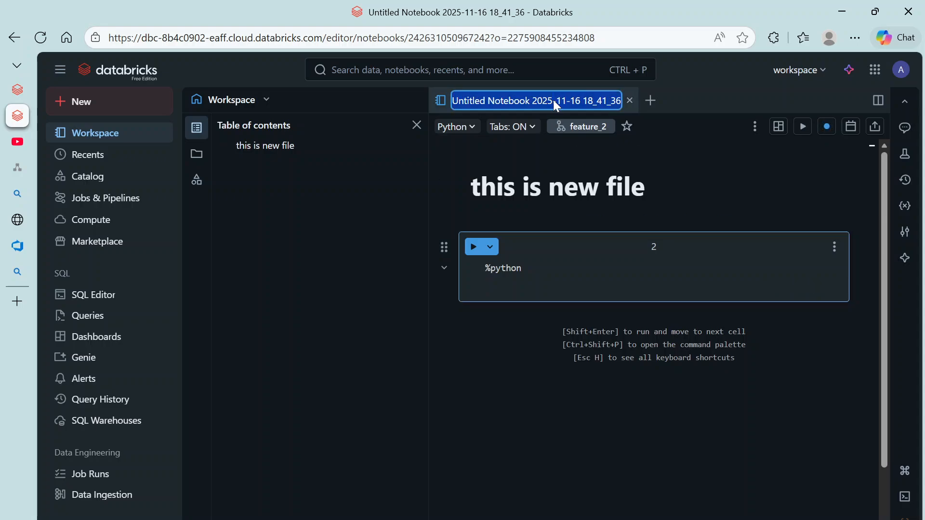
text(ado)
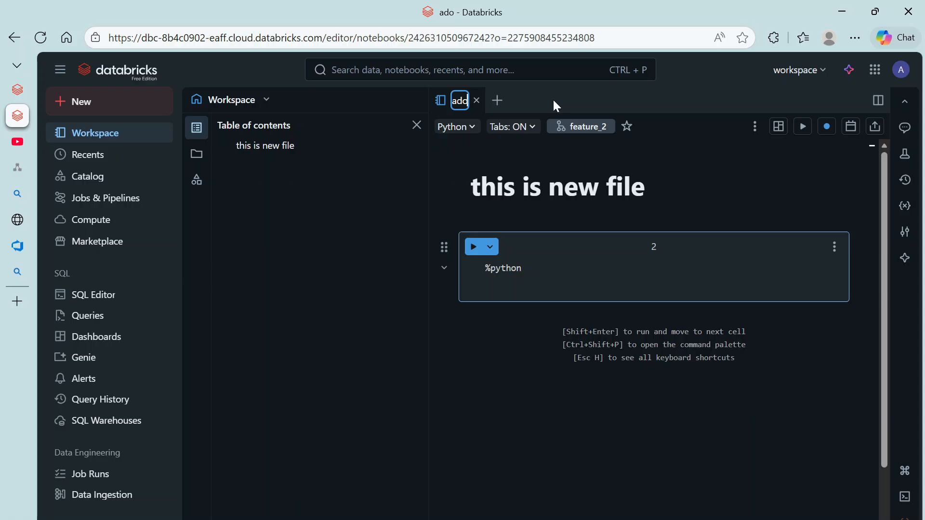
key(BackSpace)
text(o_first)
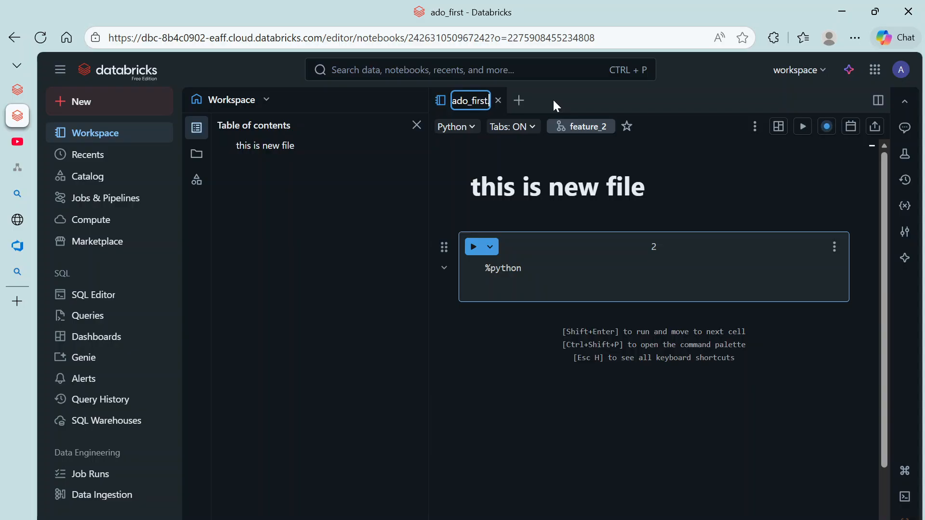
text(.py)
Step: Replace the second cell with a = 10, b = 20, print(a + b) and run it, printing 30
click(537, 262)
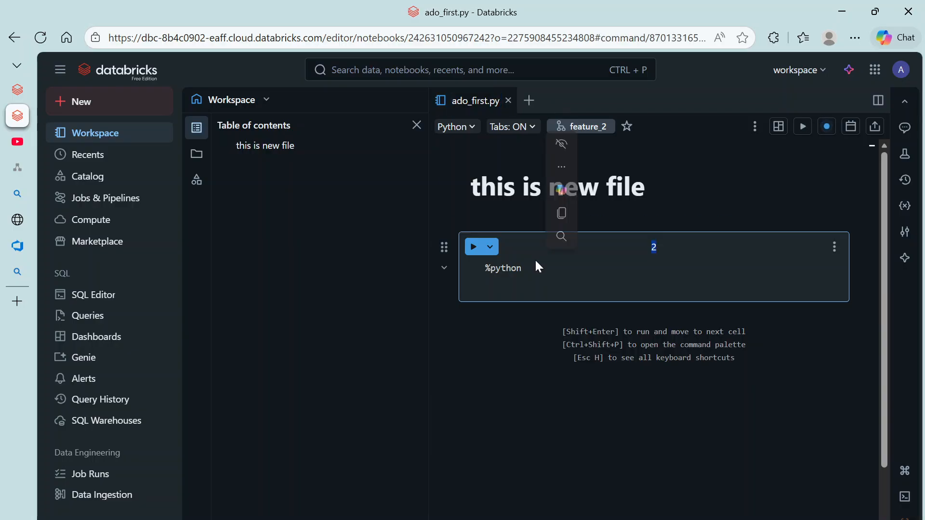
click(538, 266)
key(BackSpace)
key(BackSpace)
key(BackSpace)
key(BackSpace)
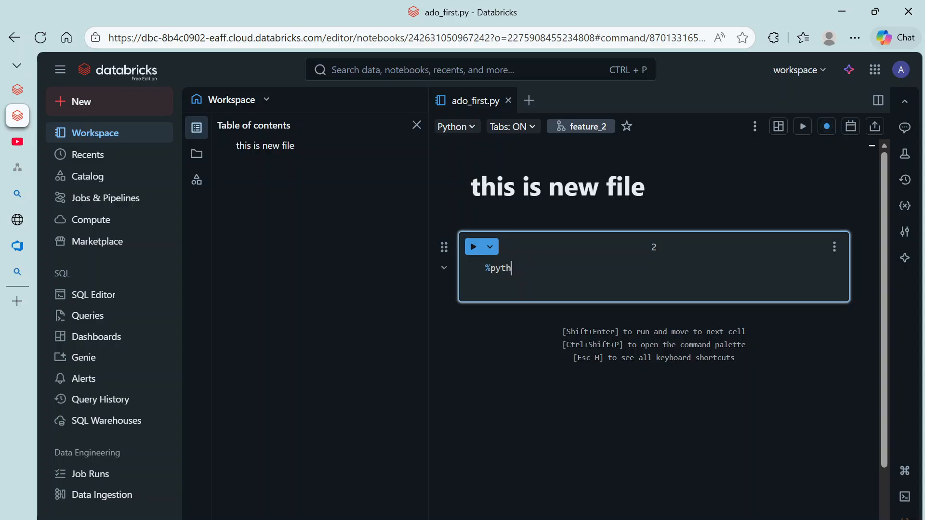
key(BackSpace)
key(BackSpace)
key(BackSpace)
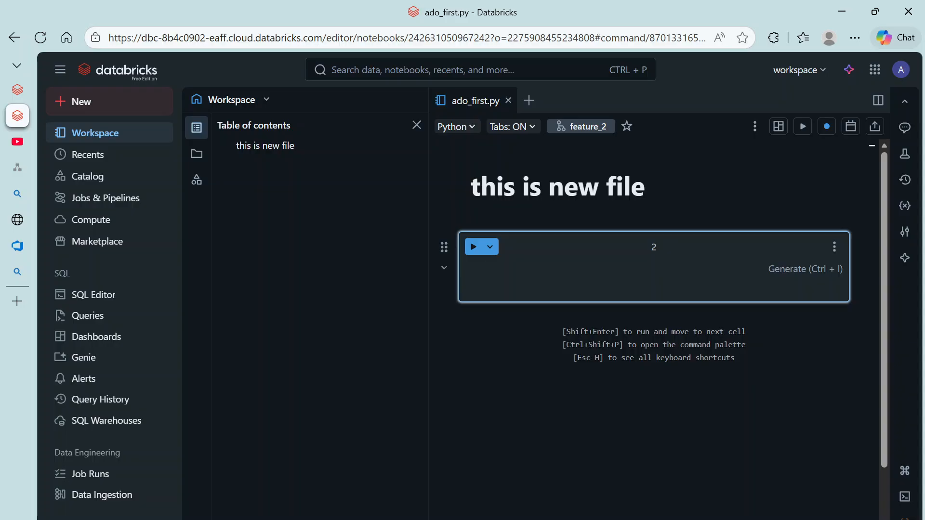
text(a = 10)
key(Return)
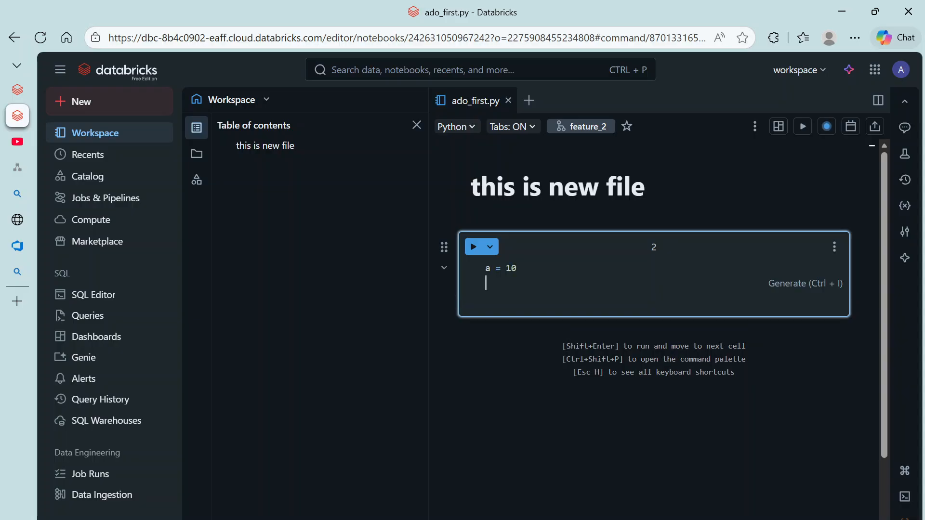
text(b = 20)
key(Return)
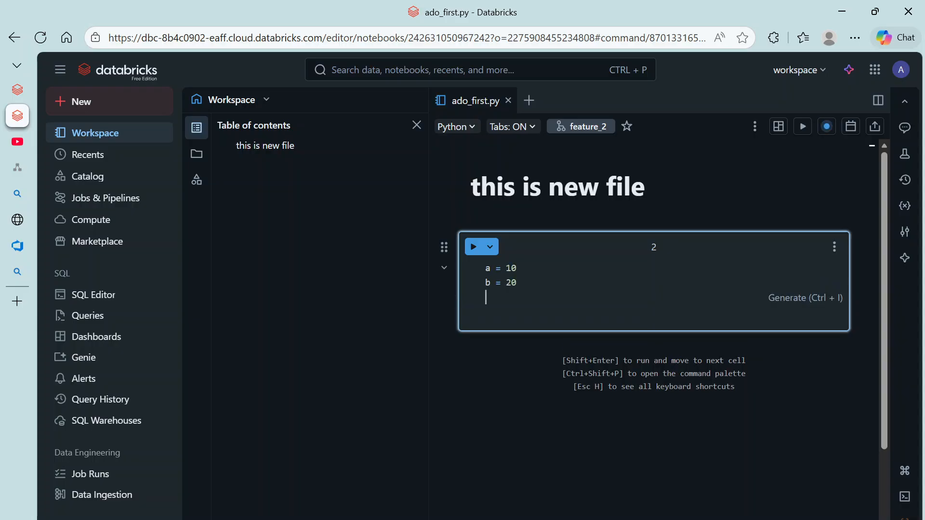
text(pr)
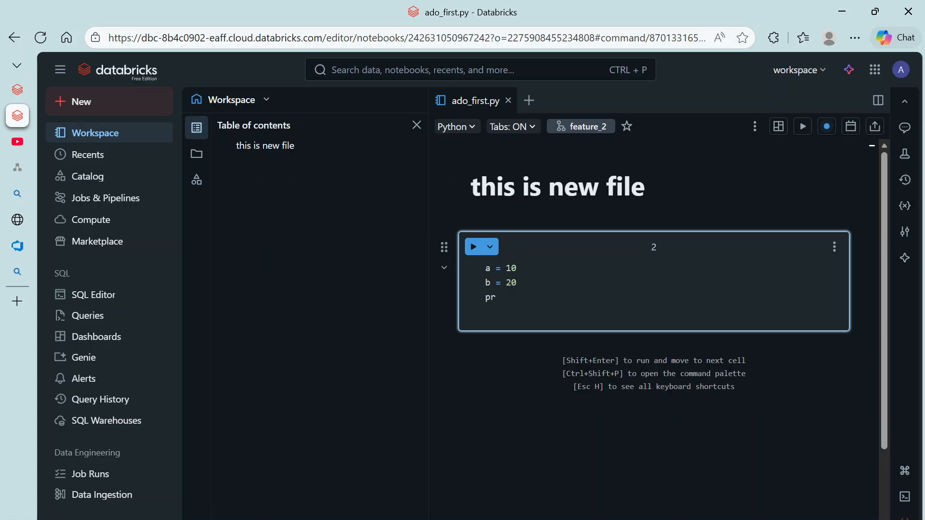
text(int()
key(Tab)
click(474, 248)
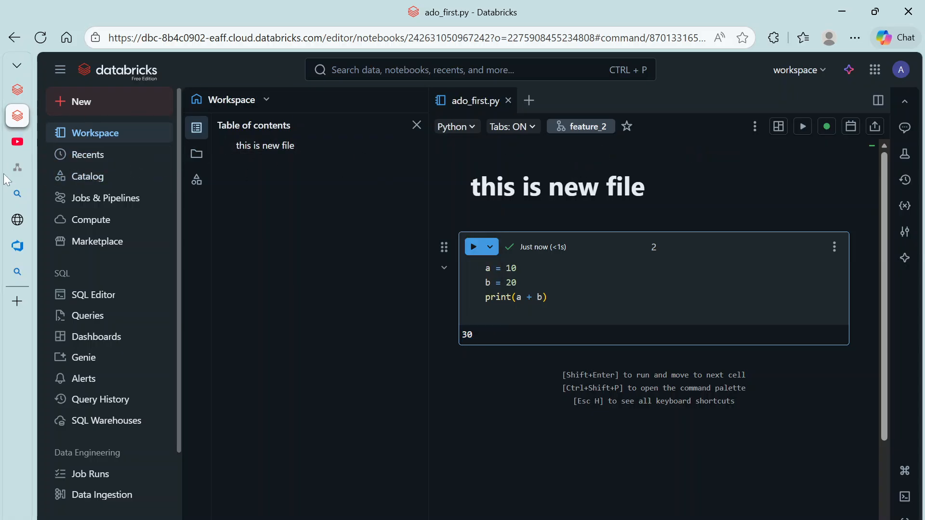
mouse_move(22, 228)
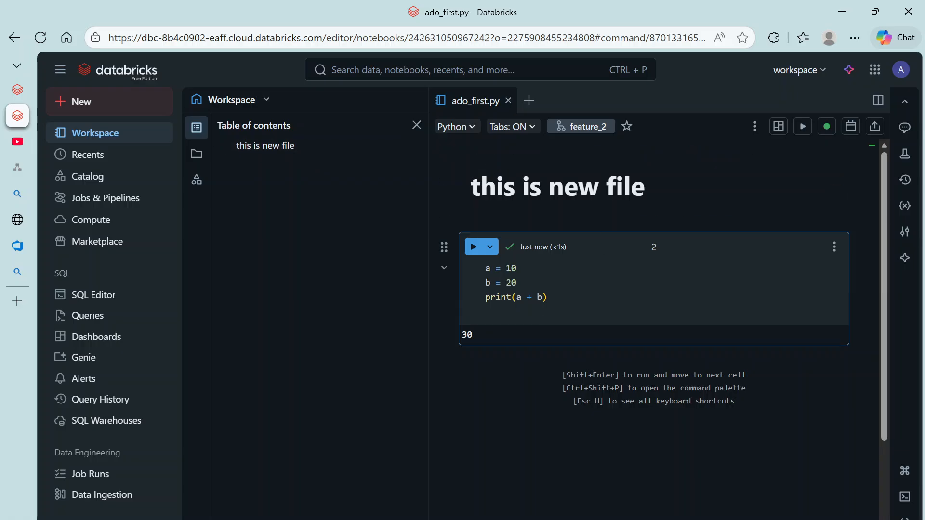
Step: From the repo's Git dialog, commit ado_first.py as 'added a new file' and push it
click(87, 137)
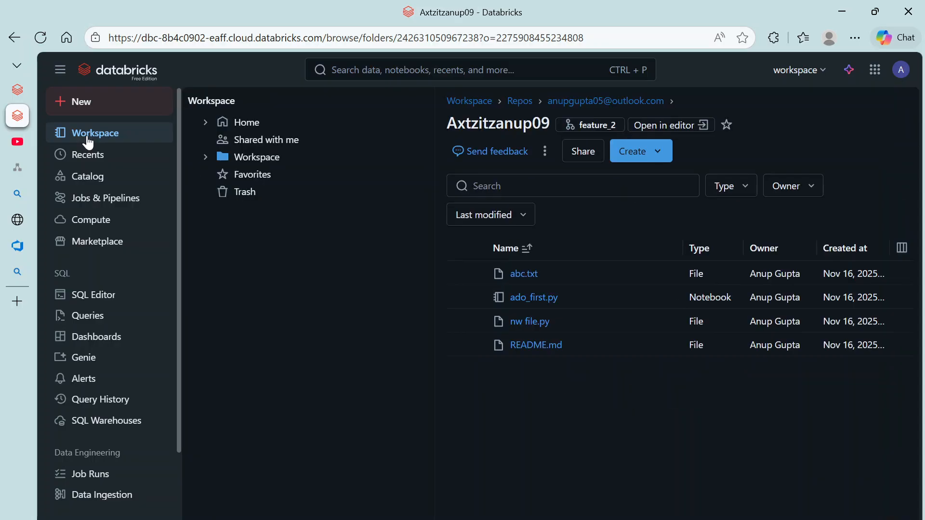
click(589, 125)
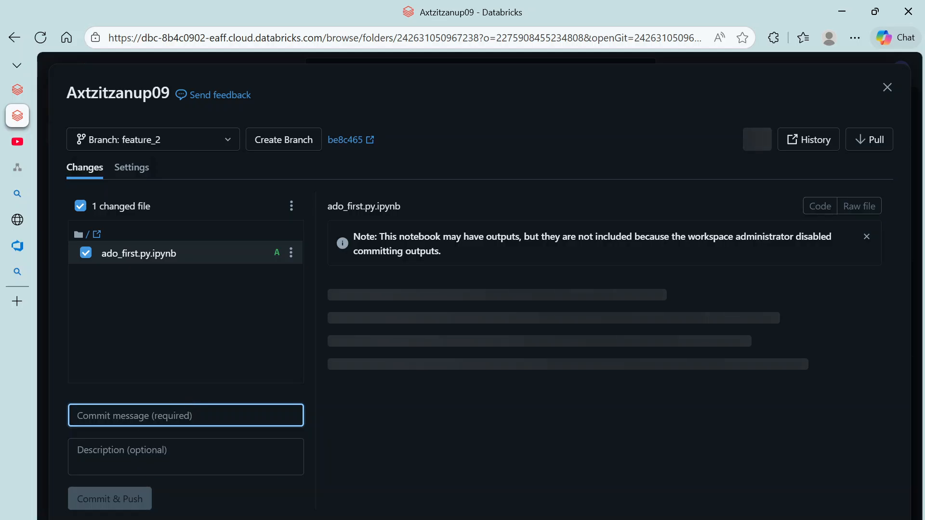
text(adde)
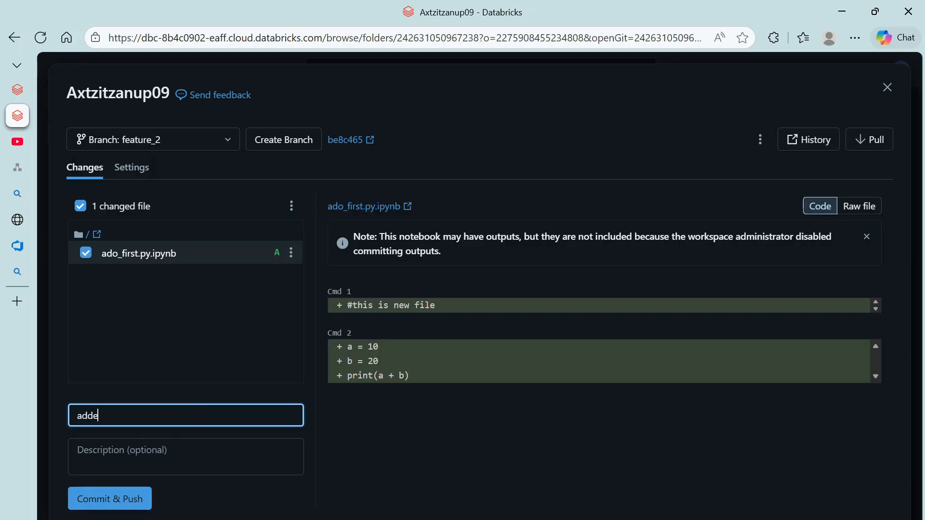
text(d a  new)
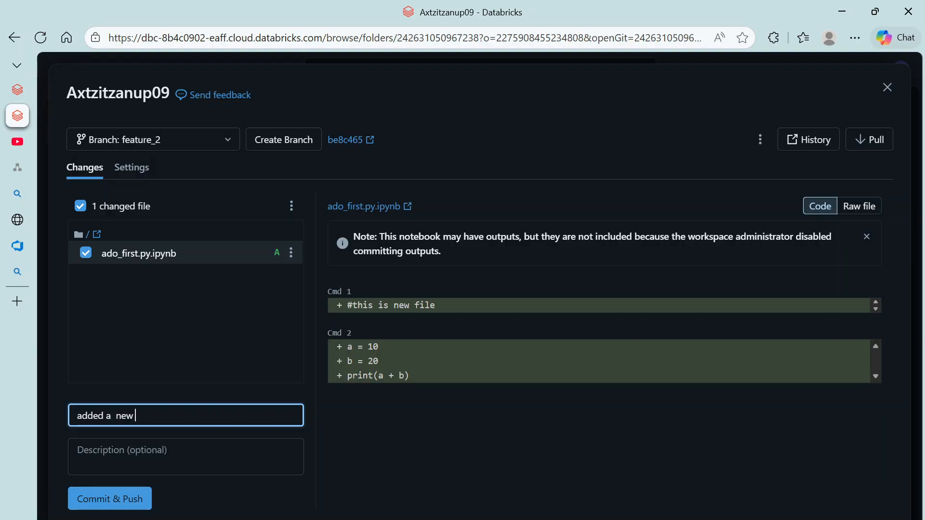
text( file)
click(126, 458)
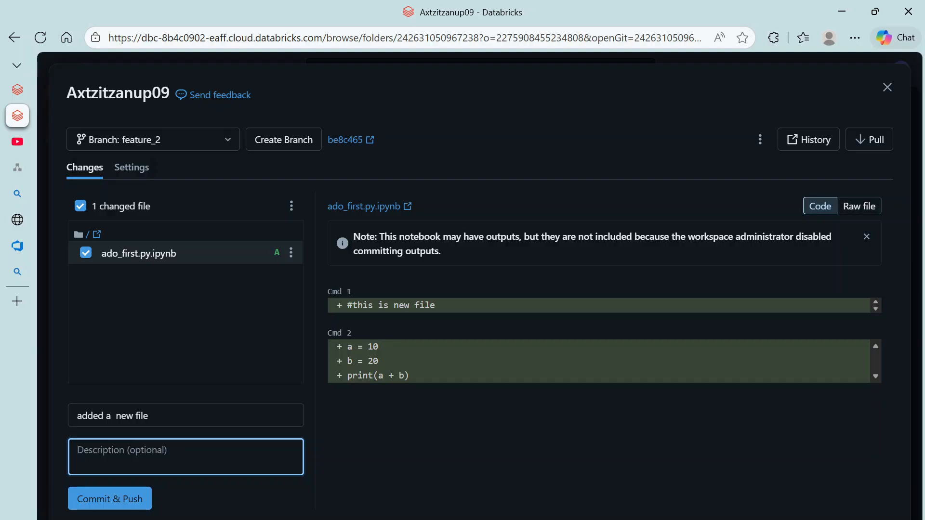
click(110, 502)
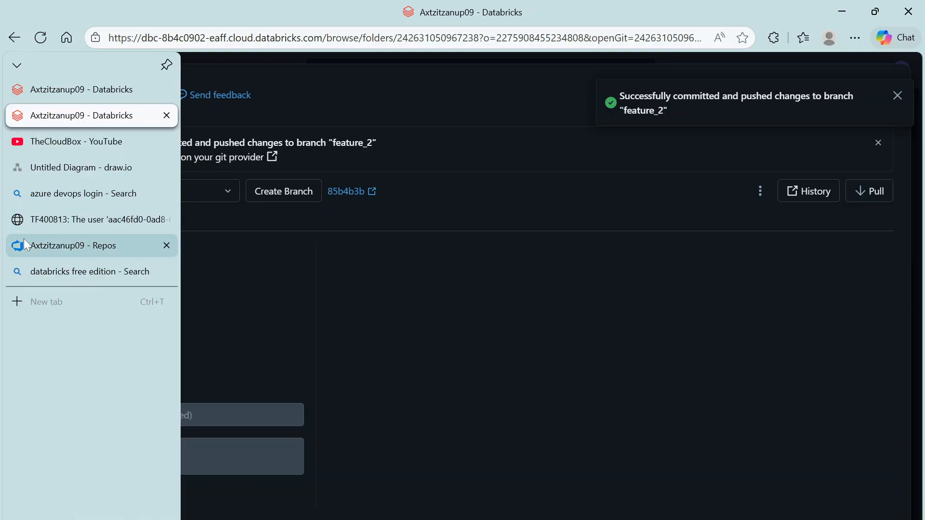
Step: In Azure DevOps Pull requests, start a new pull request into main and list source branches
click(24, 244)
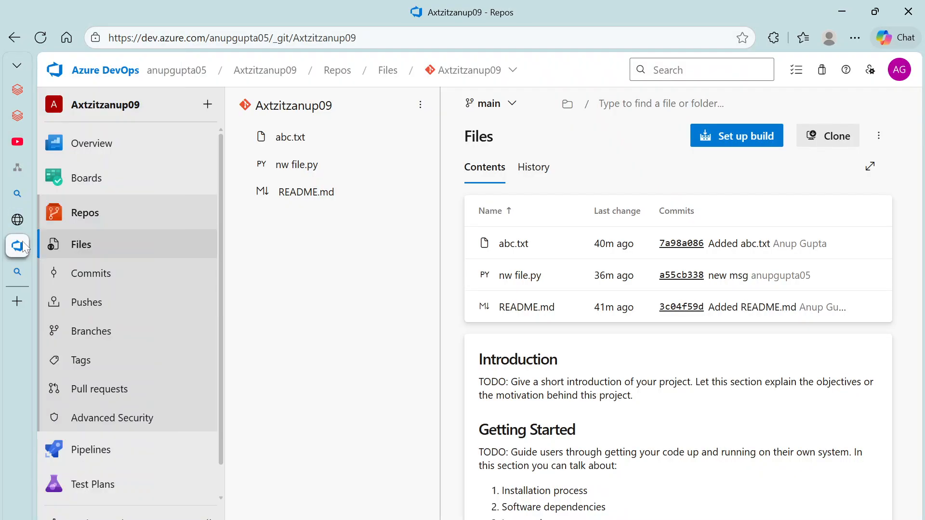
click(85, 387)
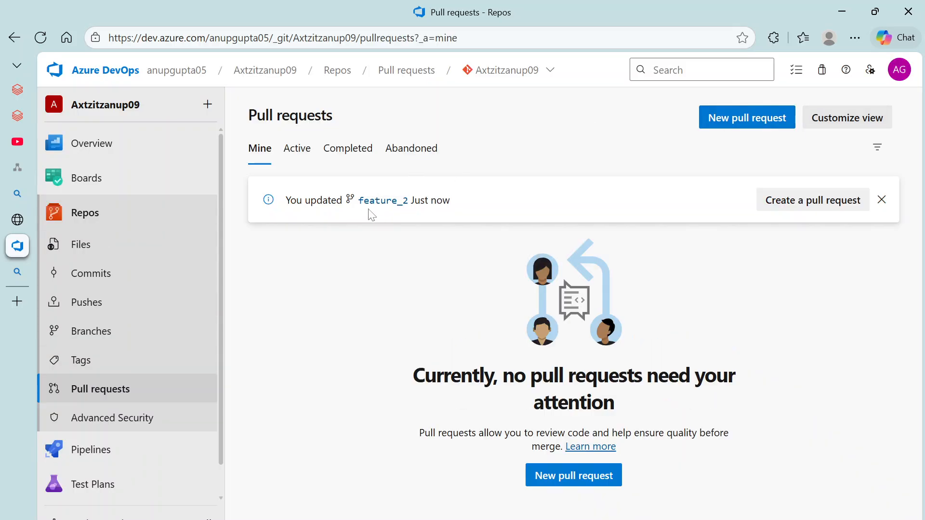
click(736, 122)
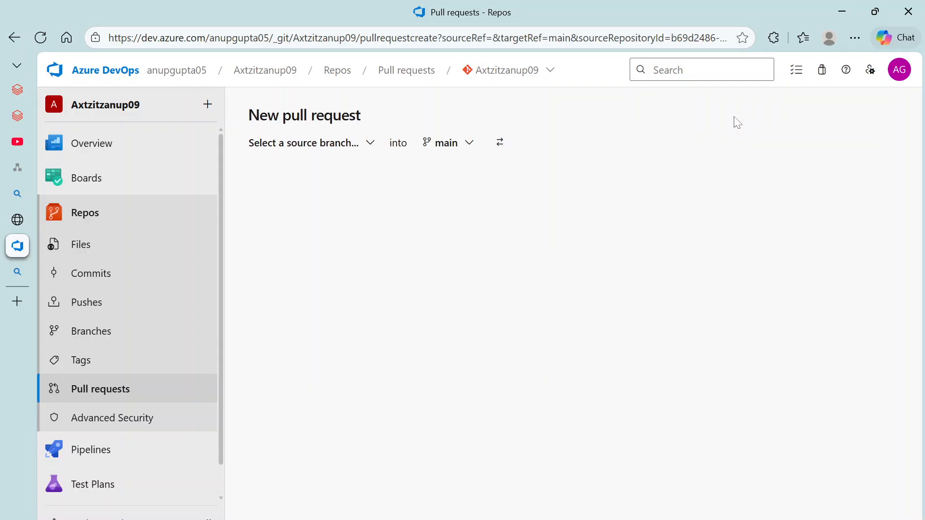
click(345, 149)
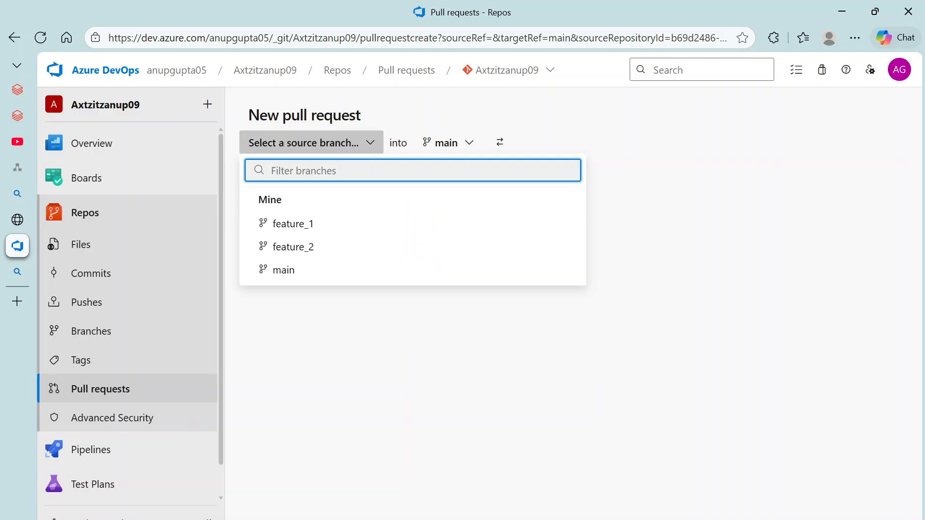
Step: Select feature_2 as the source branch and review the pull request's Files and Commits
click(299, 248)
scroll(378, 328, down, 3)
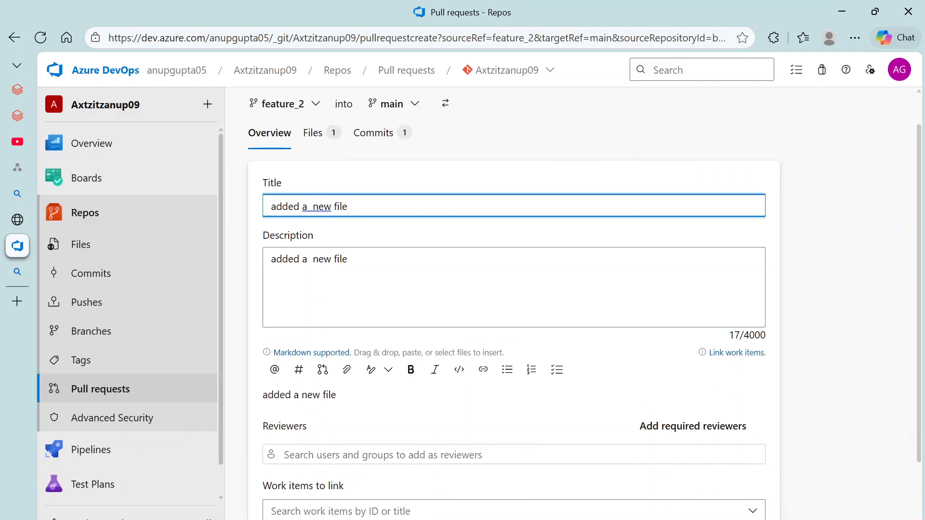
scroll(378, 328, up, 3)
click(314, 172)
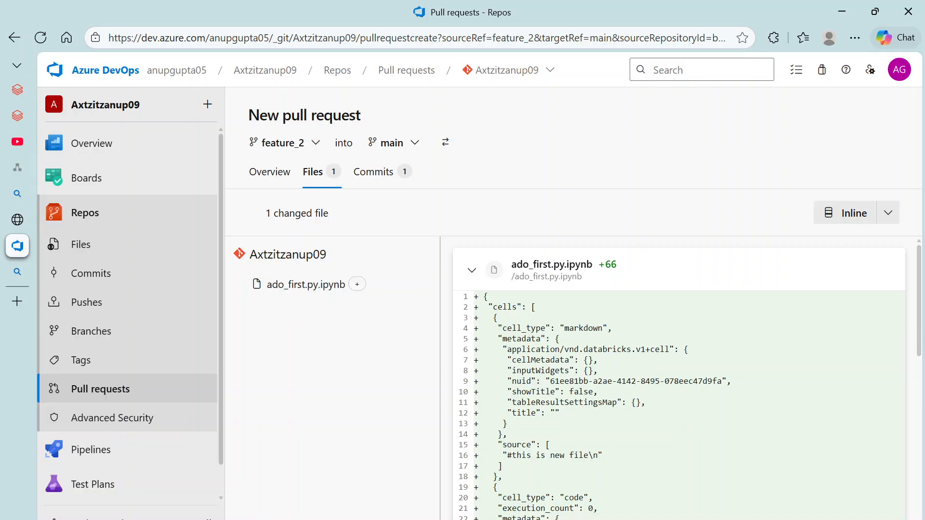
scroll(675, 385, down, 4)
scroll(675, 385, up, 4)
scroll(674, 386, down, 10)
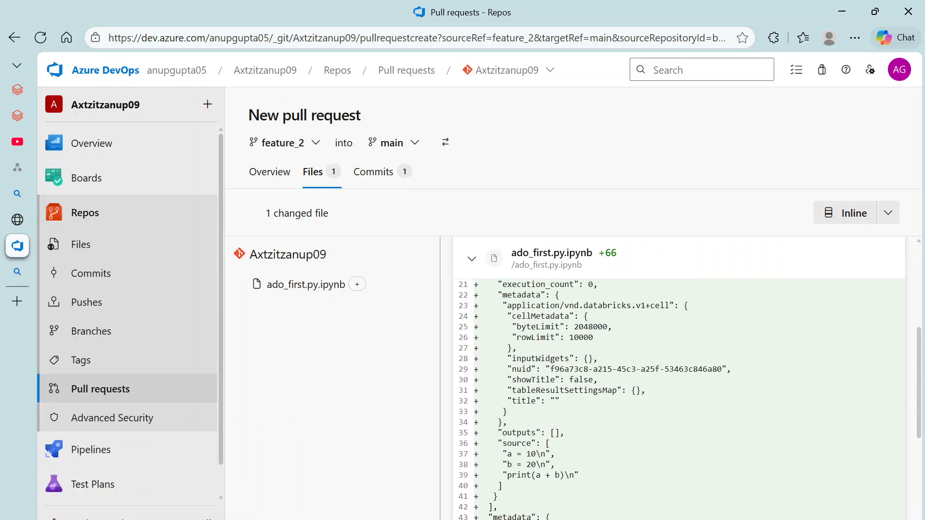
click(377, 173)
click(273, 180)
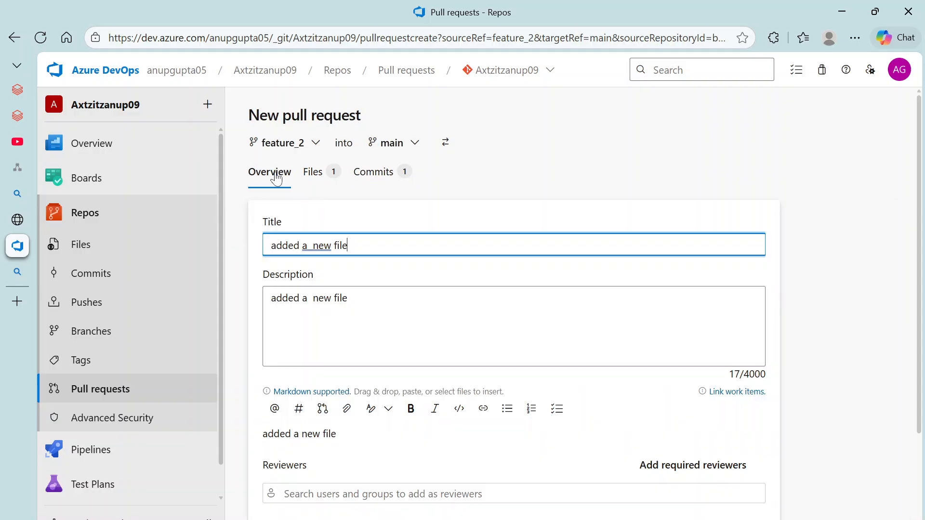
Step: Reopen the form from Databricks' push confirmation and create the 'added a new file' pull request
mouse_move(20, 224)
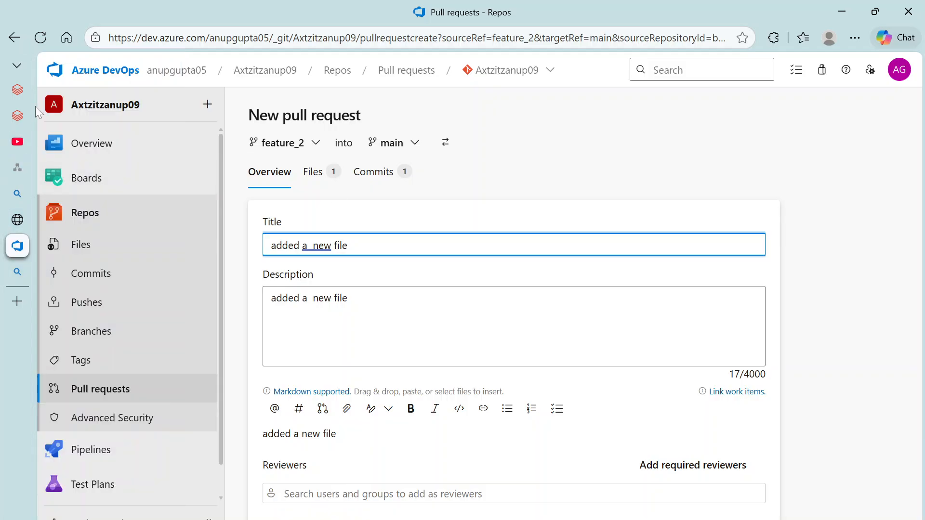
click(25, 117)
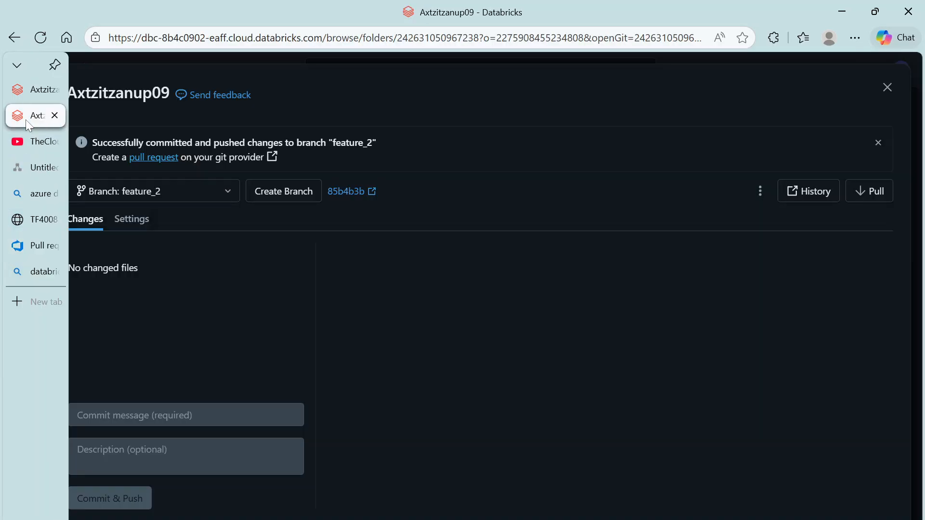
click(144, 157)
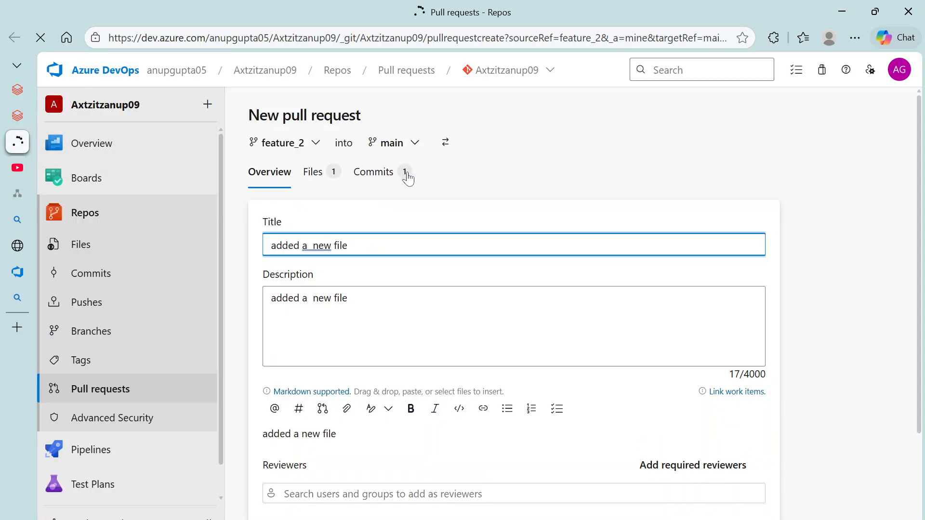
scroll(413, 289, down, 3)
scroll(514, 313, down, 2)
scroll(514, 313, up, 5)
click(311, 174)
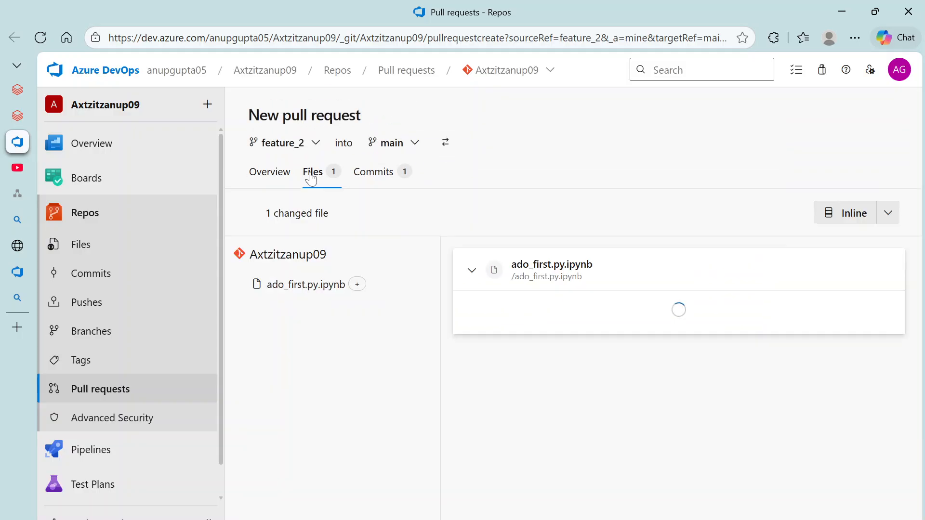
click(271, 178)
scroll(727, 438, down, 3)
scroll(356, 282, up, 3)
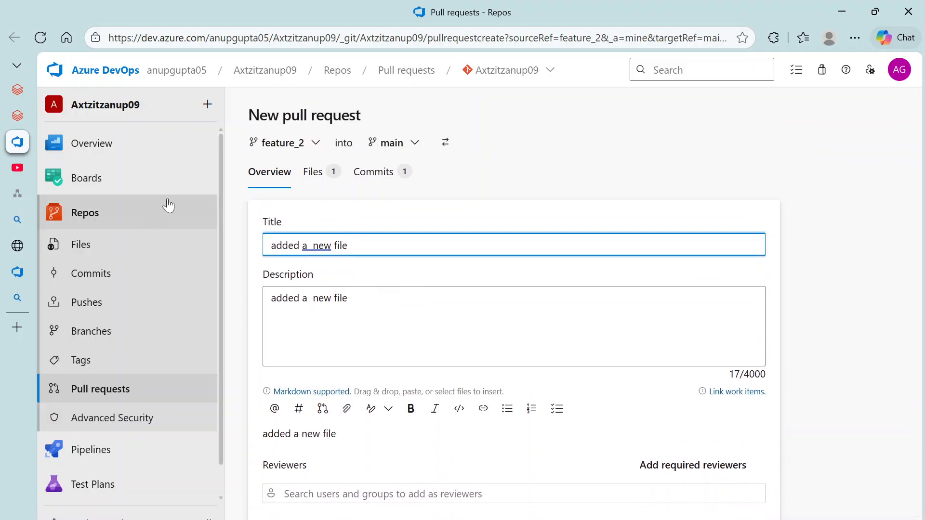
scroll(514, 313, down, 3)
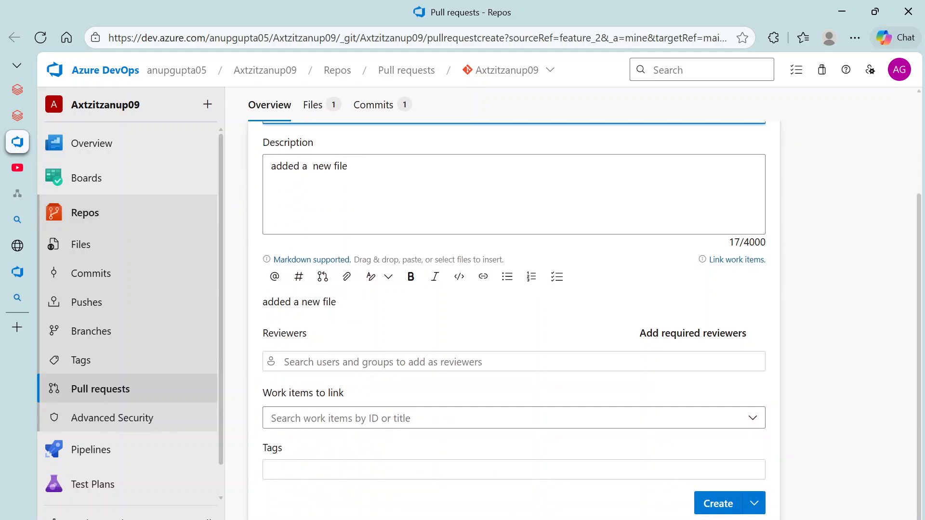
click(715, 503)
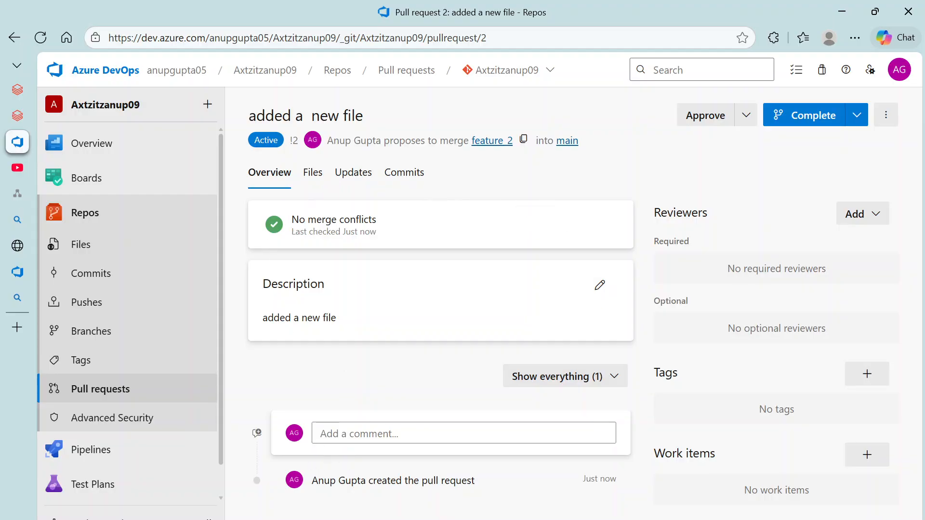
Step: Complete pull request 2 with 'Delete feature_2 after merging' kept checked
click(809, 119)
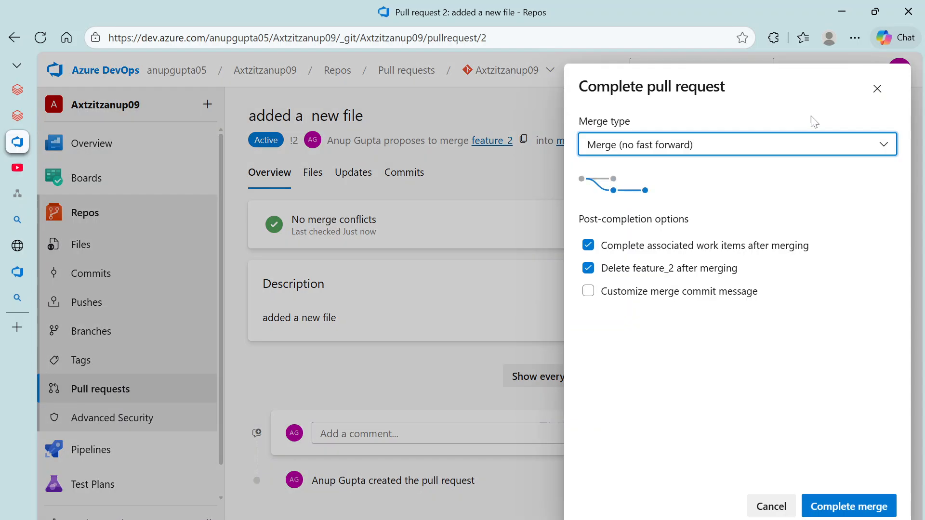
click(588, 269)
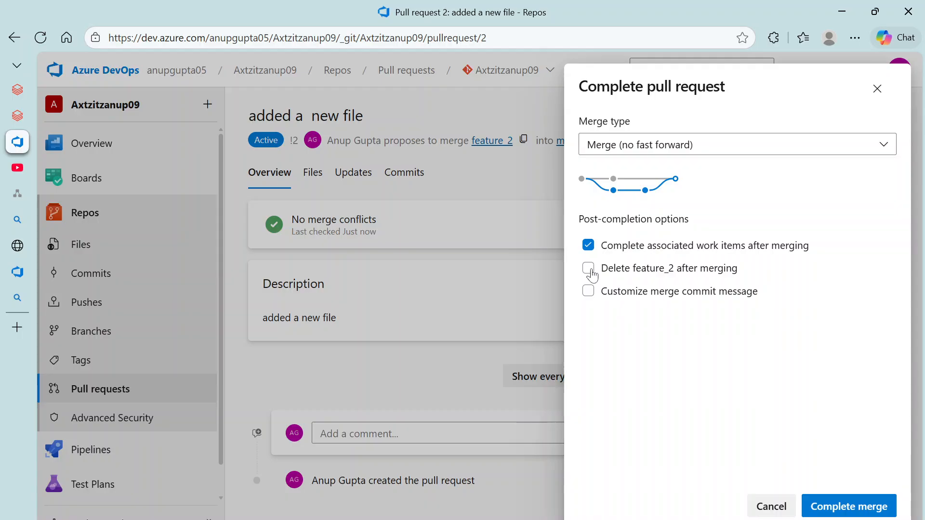
click(591, 271)
click(834, 507)
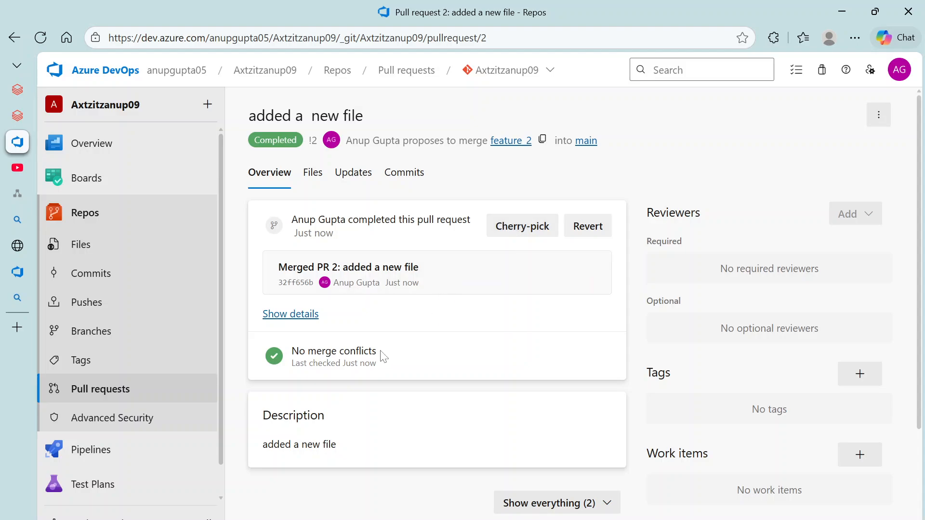
Step: Reload the page and open the main branch's Files to see ado_first.py.ipynb
scroll(383, 366, down, 2)
scroll(530, 383, up, 3)
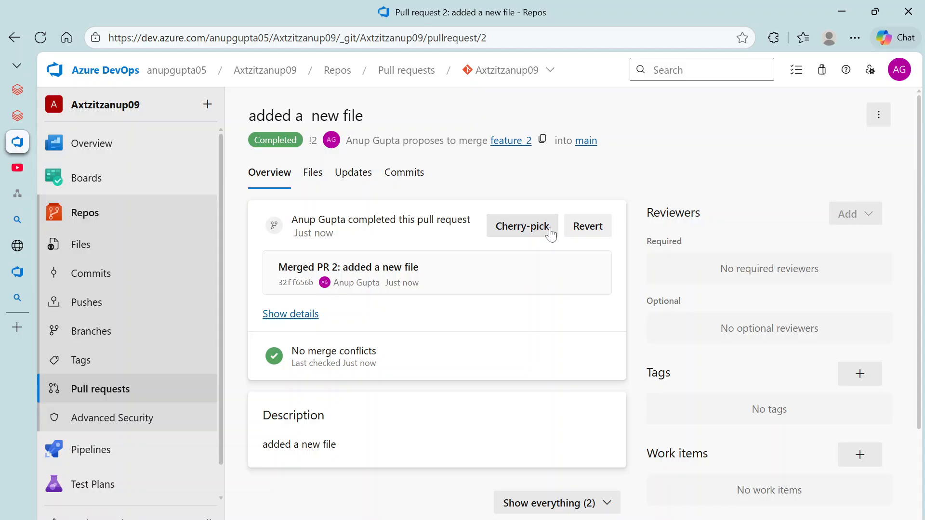
click(45, 42)
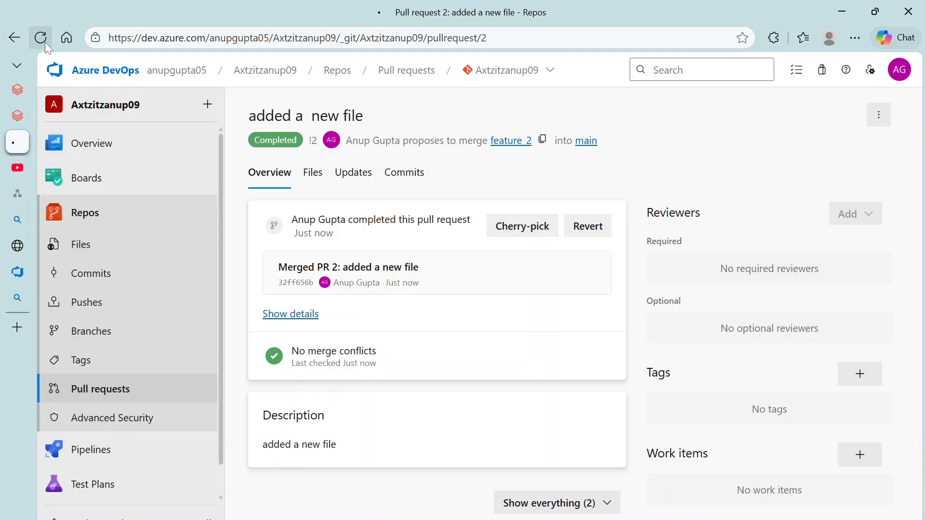
click(89, 254)
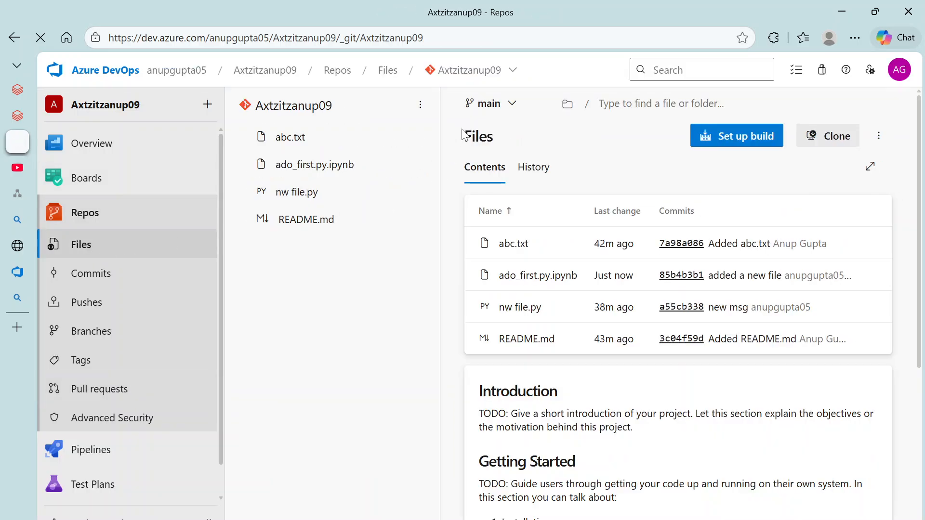
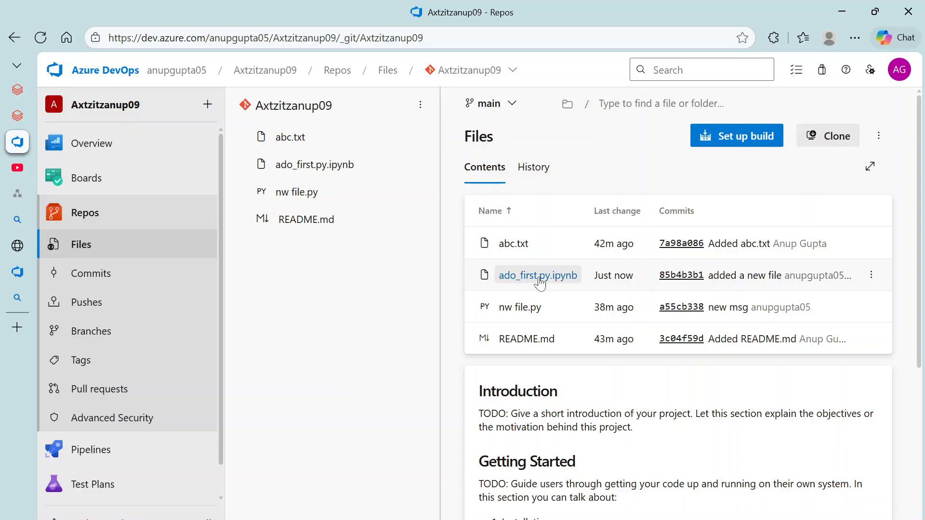
Step: Switch to the Axtzitzanup09 Git folder in the Databricks workspace tab
mouse_move(61, 123)
click(60, 92)
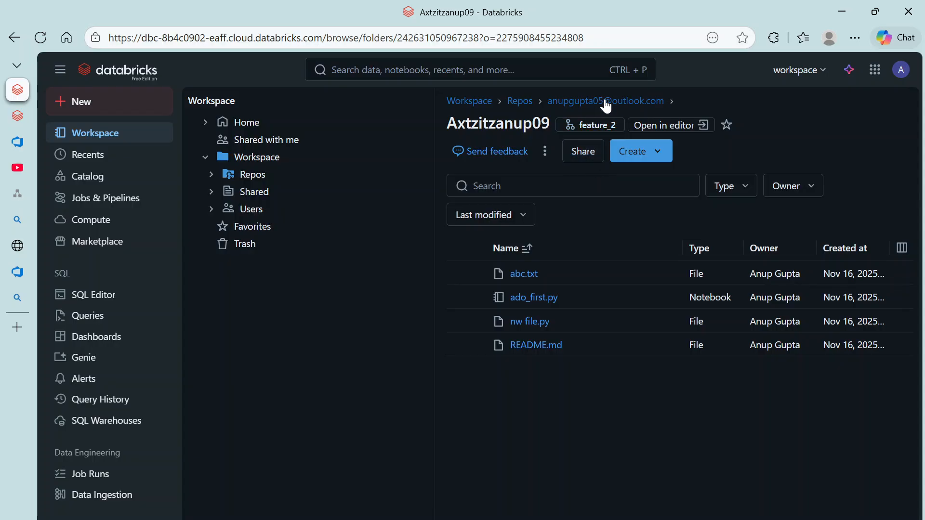
Step: Delete the Axtzitzanup09 repo folder from the user folder and choose Create > Git folder
click(606, 101)
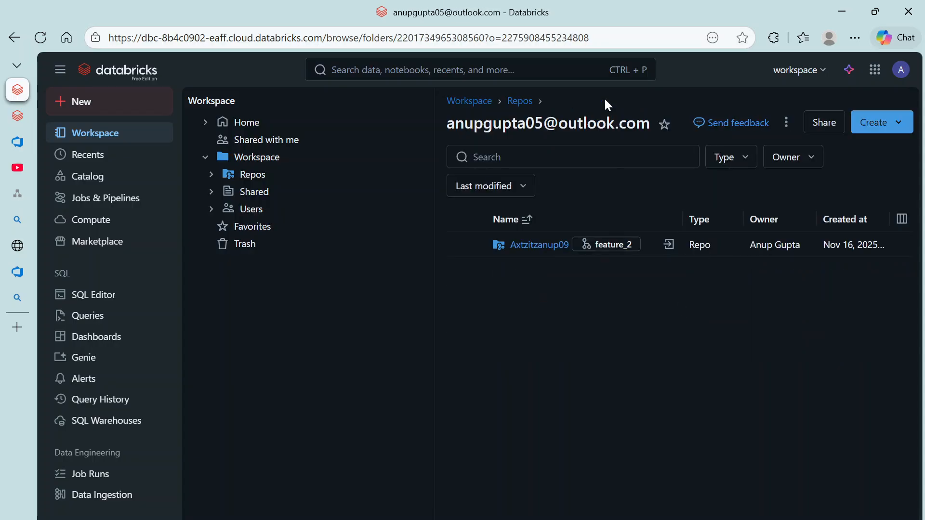
click(540, 245)
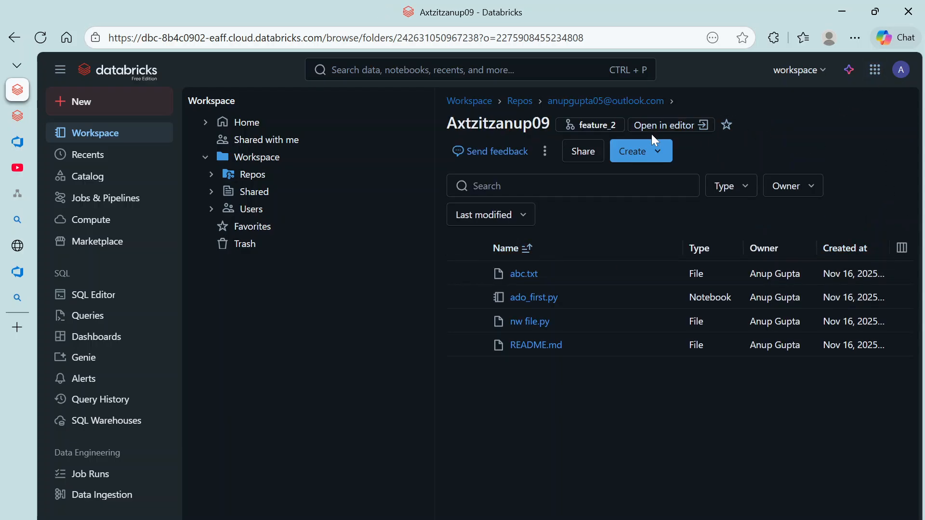
click(597, 101)
click(901, 245)
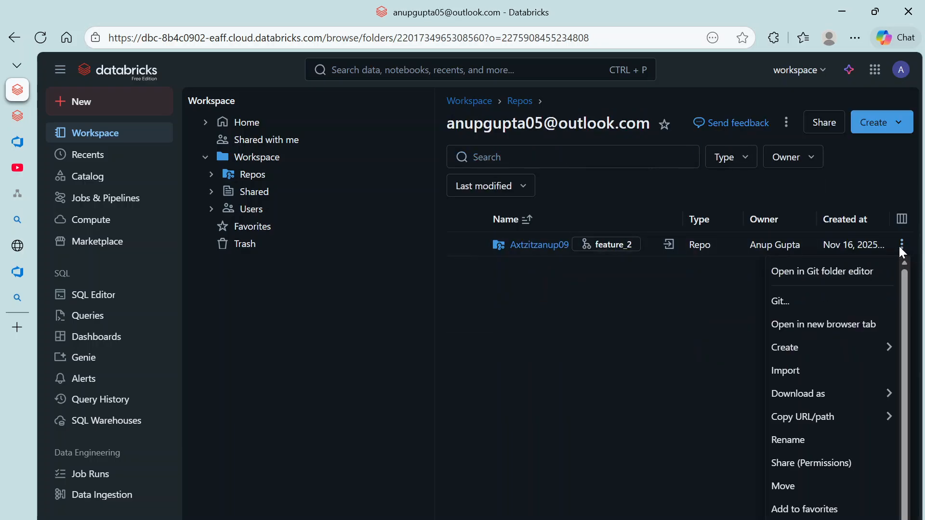
click(799, 519)
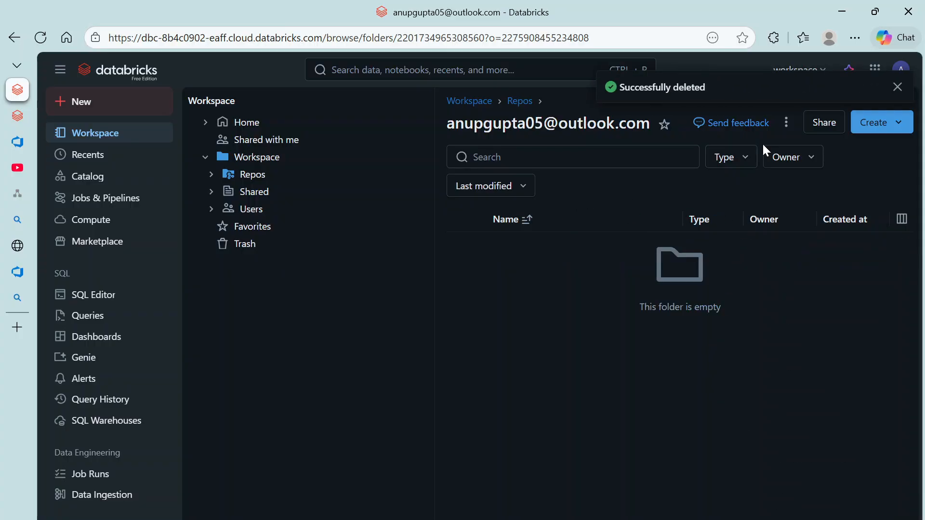
click(897, 121)
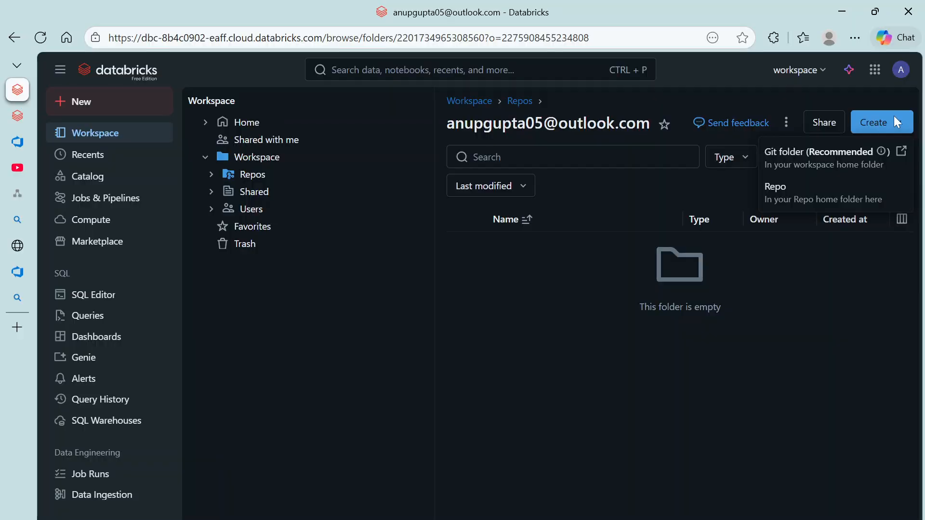
click(825, 163)
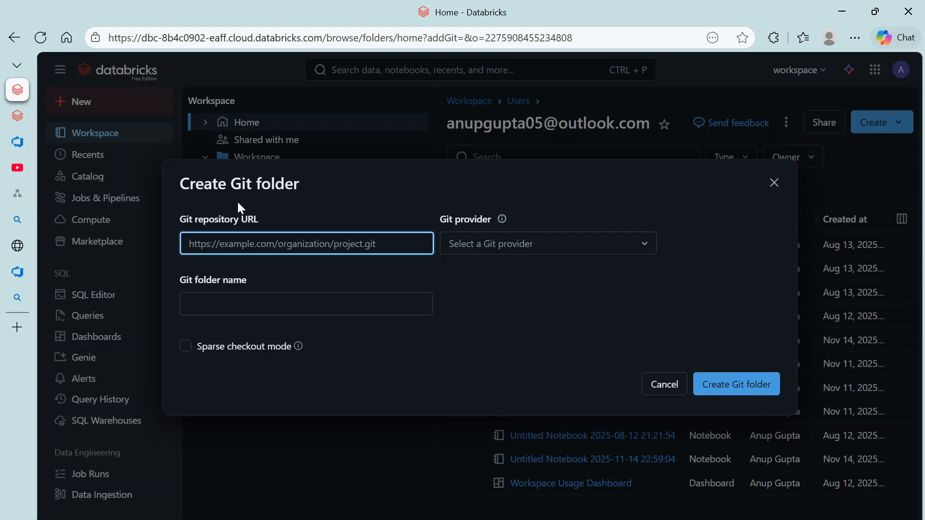
Step: Open github.com in a new browser tab via a web search for 'git'
mouse_move(23, 270)
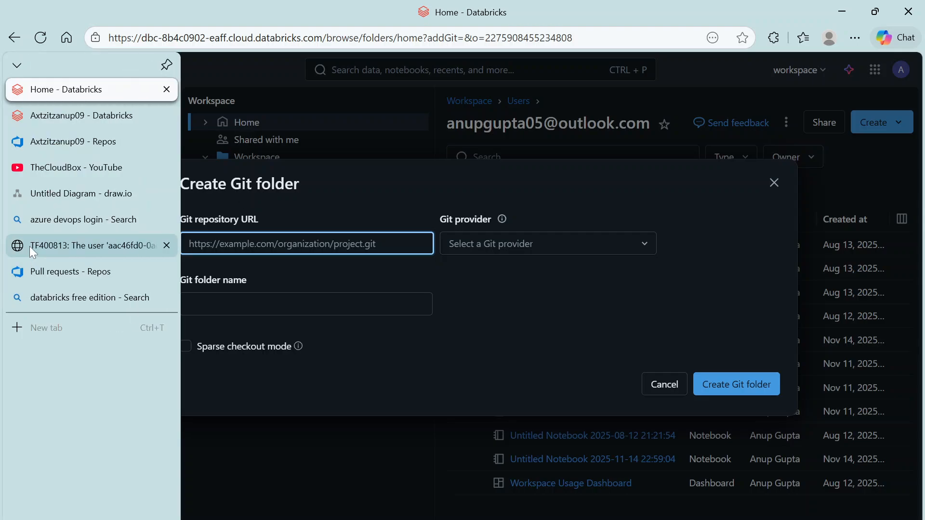
click(64, 324)
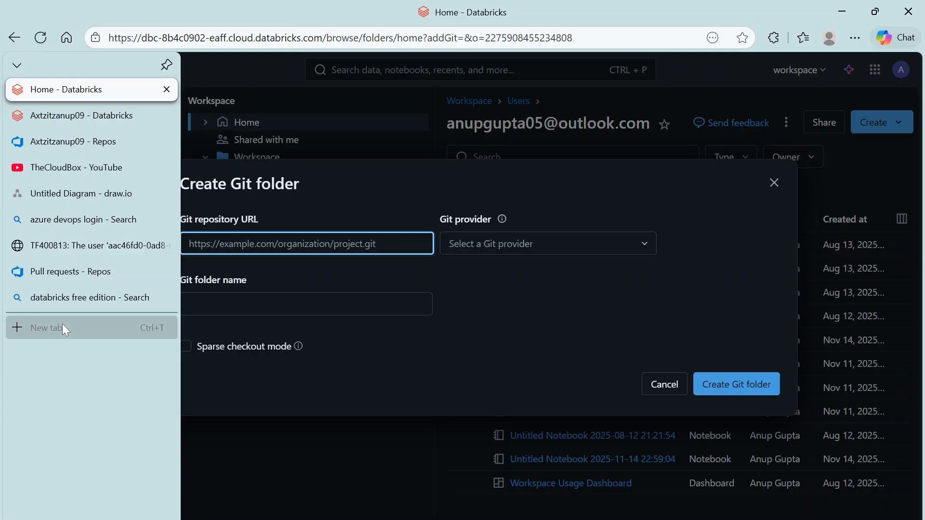
text(git)
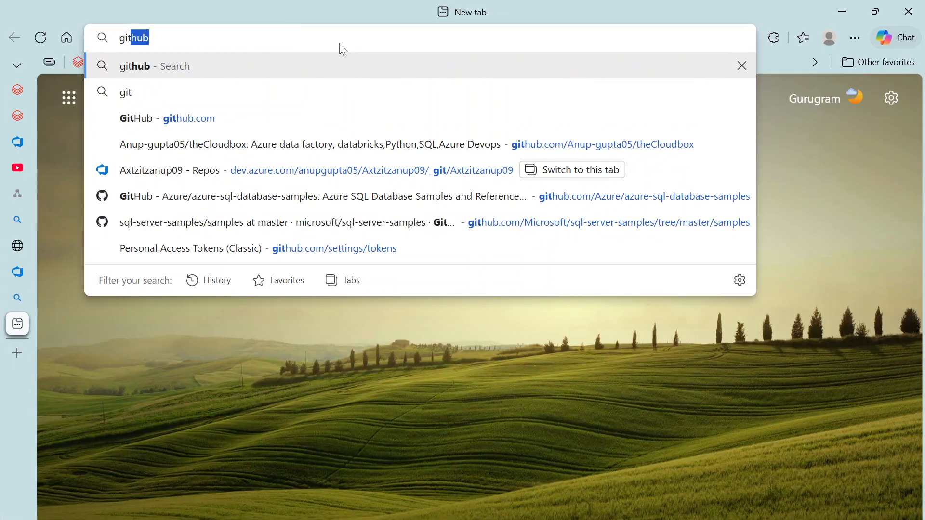
key(Return)
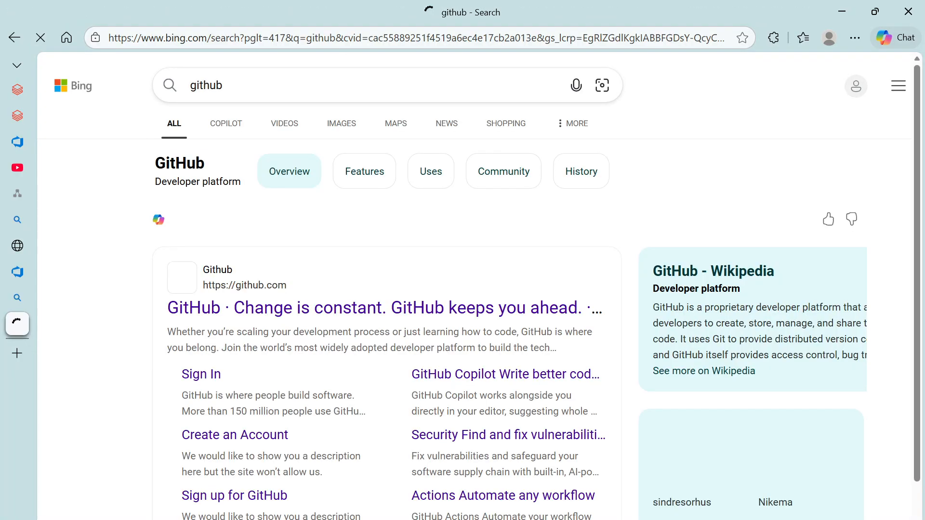
click(271, 313)
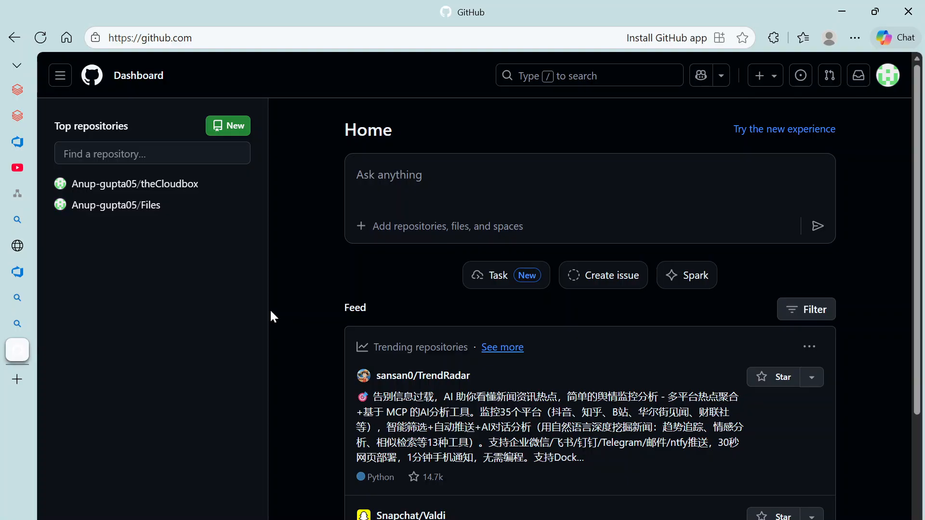
Step: Open the theCloudbox repository and copy its HTTPS clone URL from the Code menu
click(891, 79)
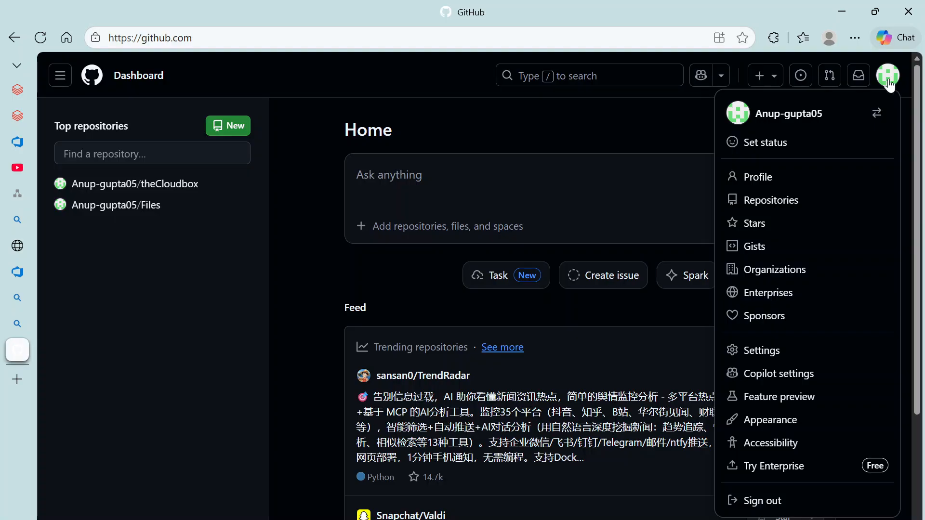
click(139, 194)
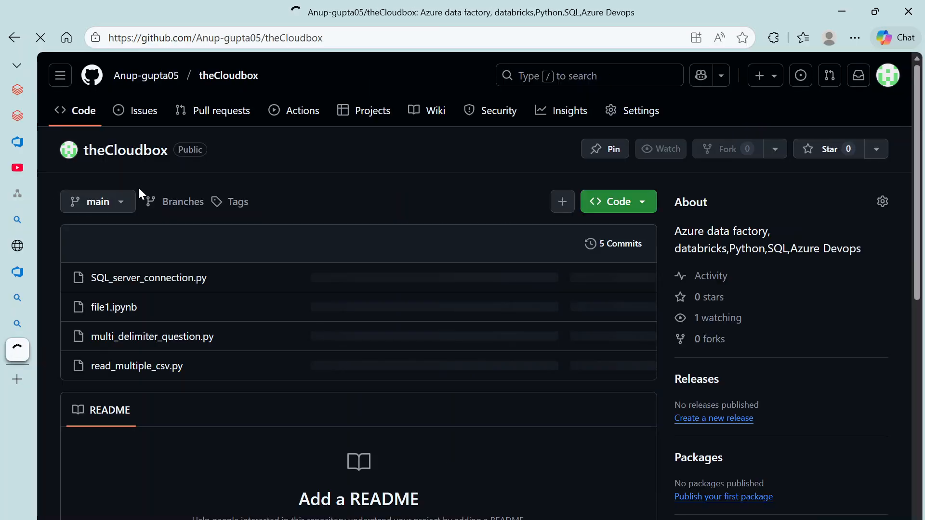
scroll(197, 232, down, 5)
scroll(186, 192, up, 5)
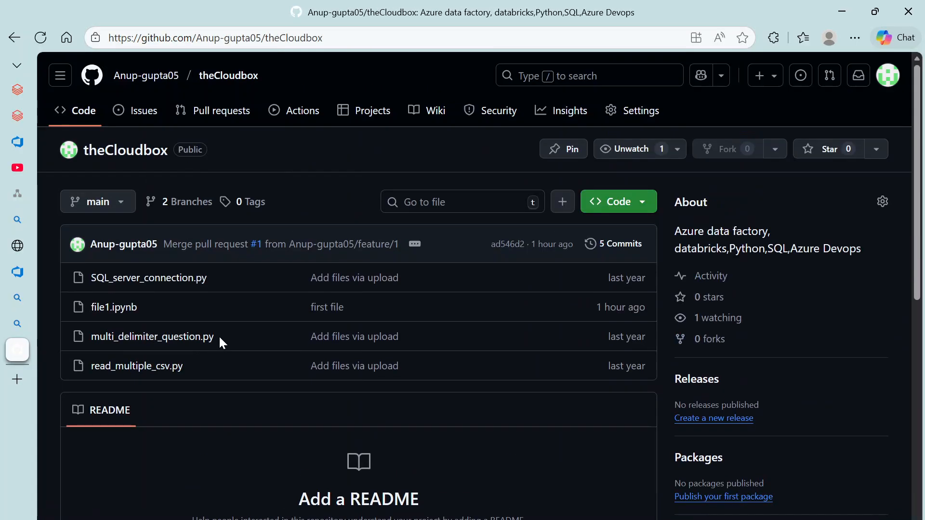
click(891, 82)
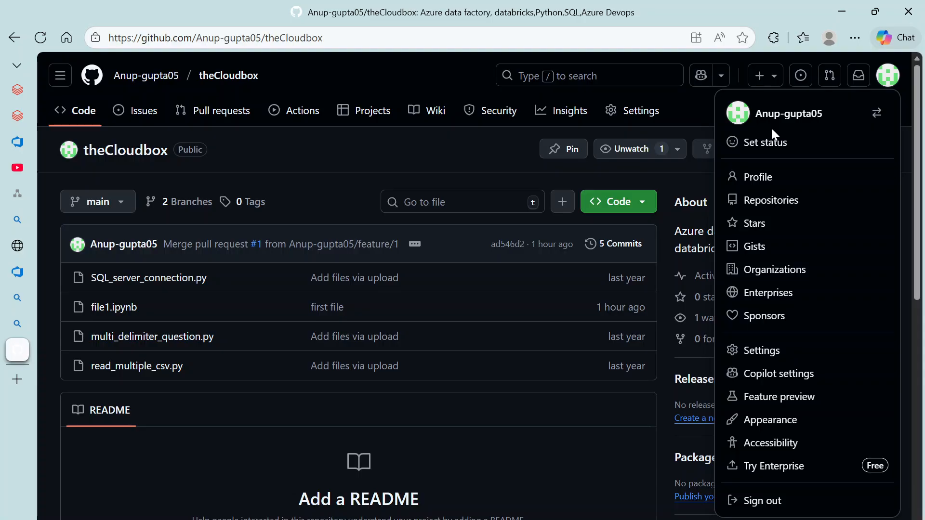
click(145, 123)
click(80, 120)
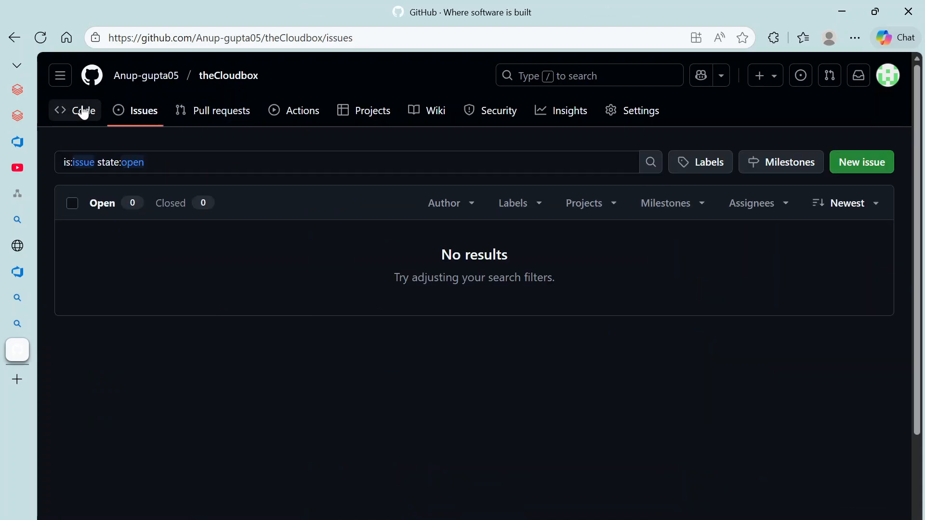
click(84, 111)
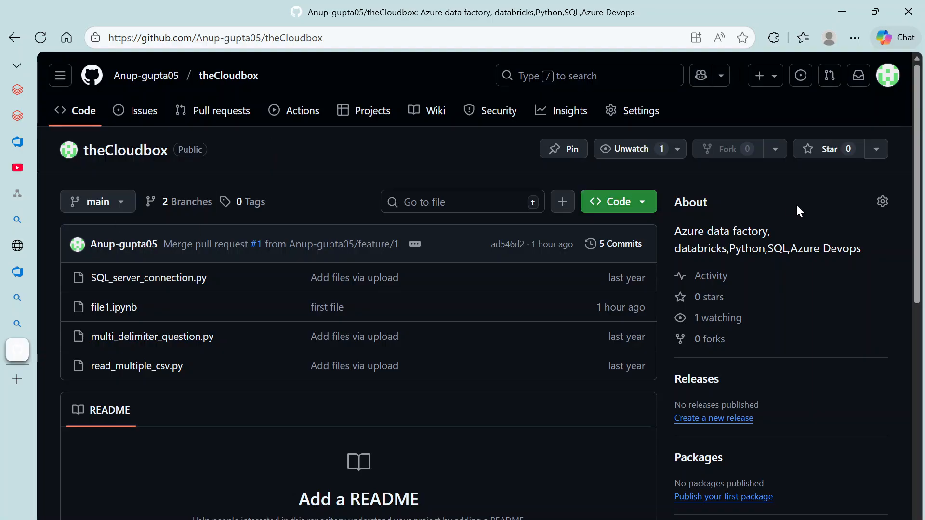
click(644, 203)
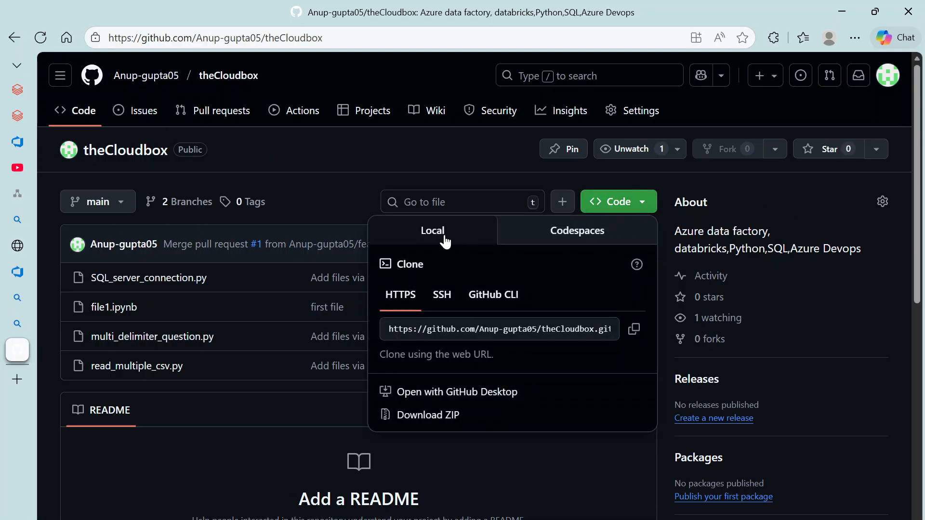
click(634, 332)
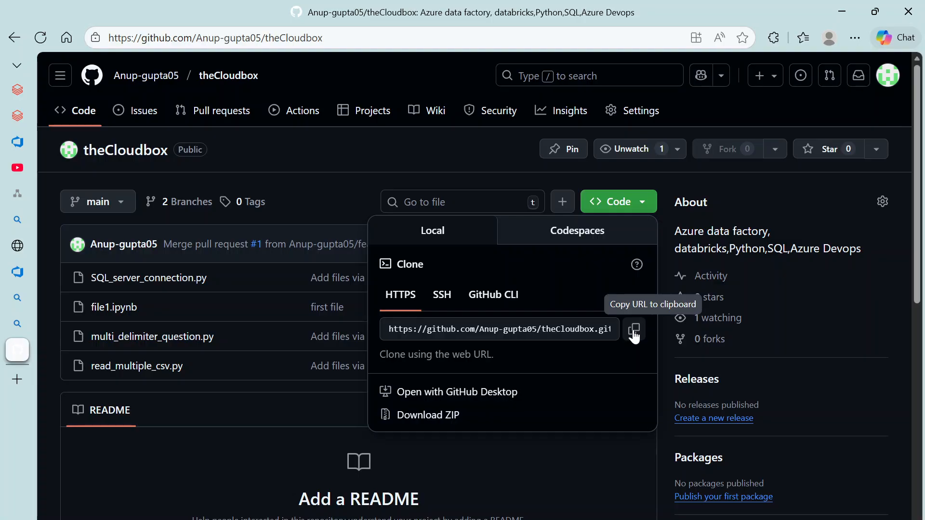
Step: Paste the theCloudbox clone URL into the new Git folder form's Git repository URL field
mouse_move(24, 146)
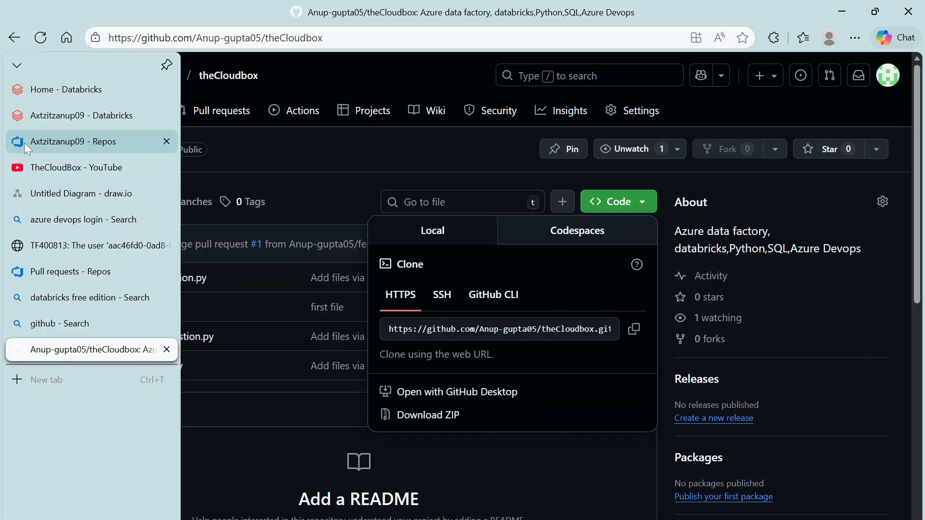
click(33, 111)
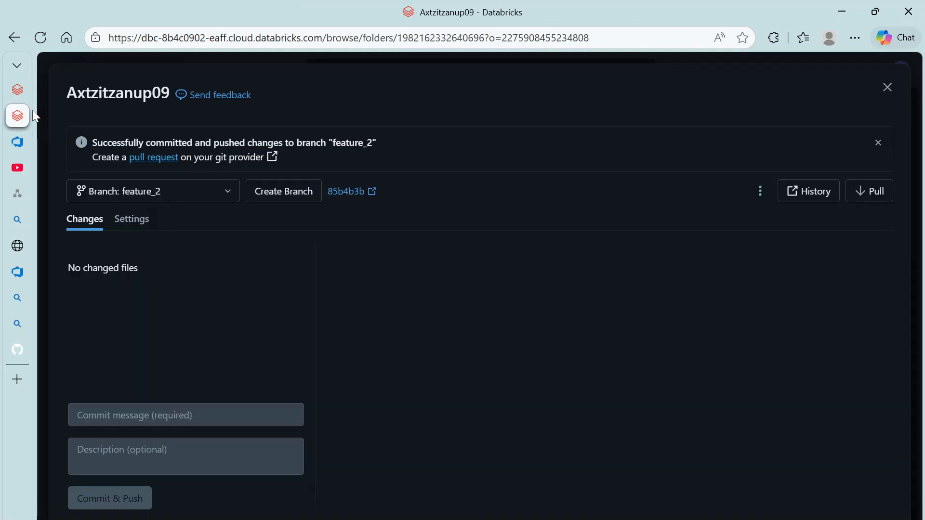
click(898, 95)
click(17, 91)
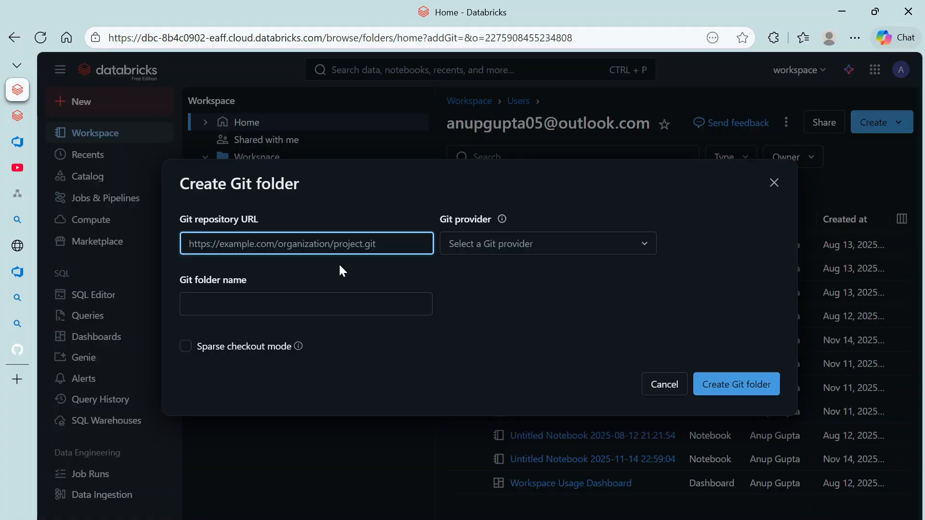
key(ctrl+v)
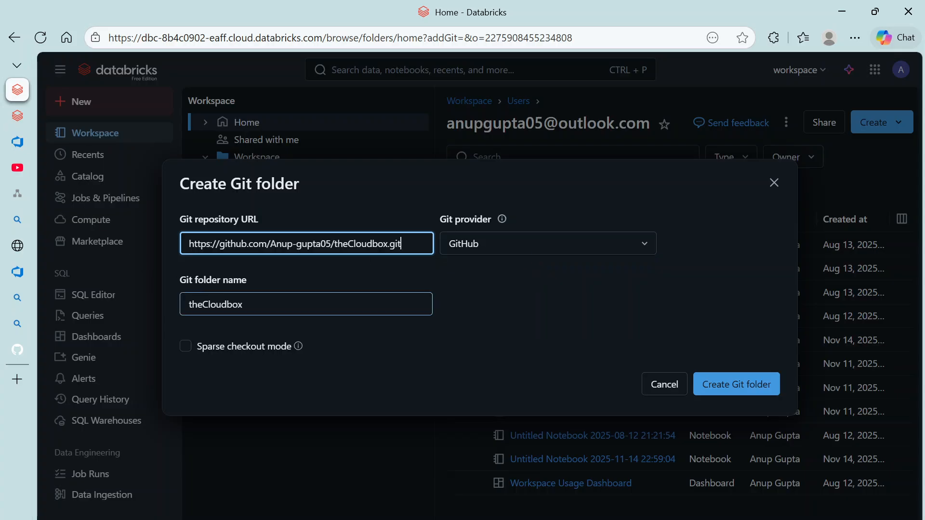
click(18, 147)
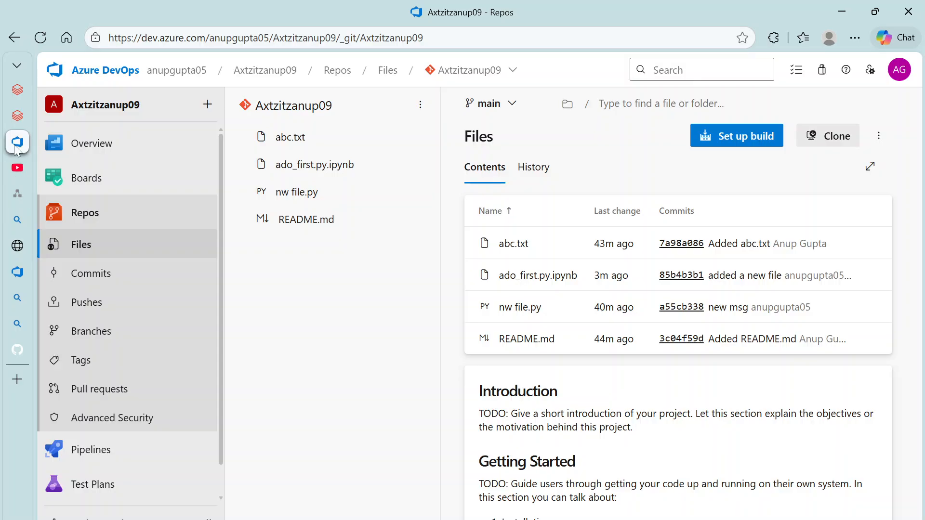
Step: Close the Azure DevOps repos, login search, TF400813 error, Pull requests and Databricks search tabs
mouse_move(18, 148)
click(166, 141)
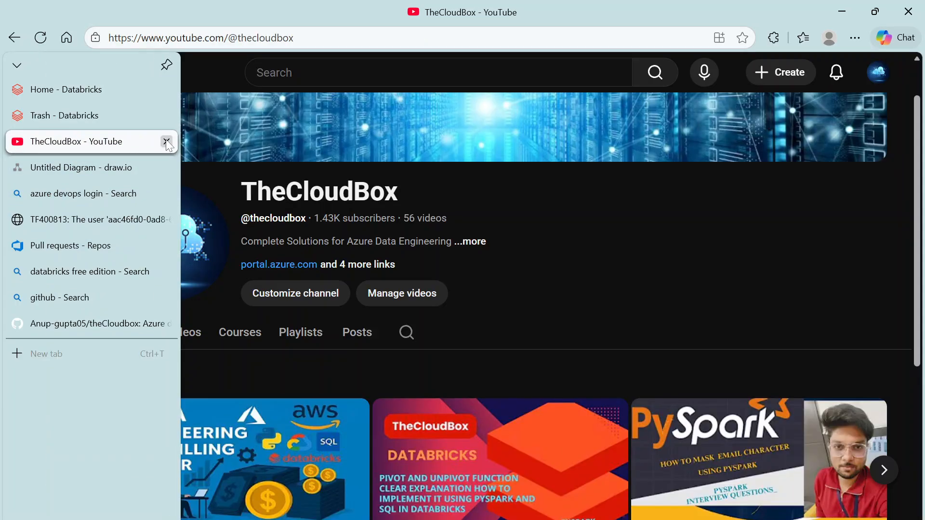
click(167, 194)
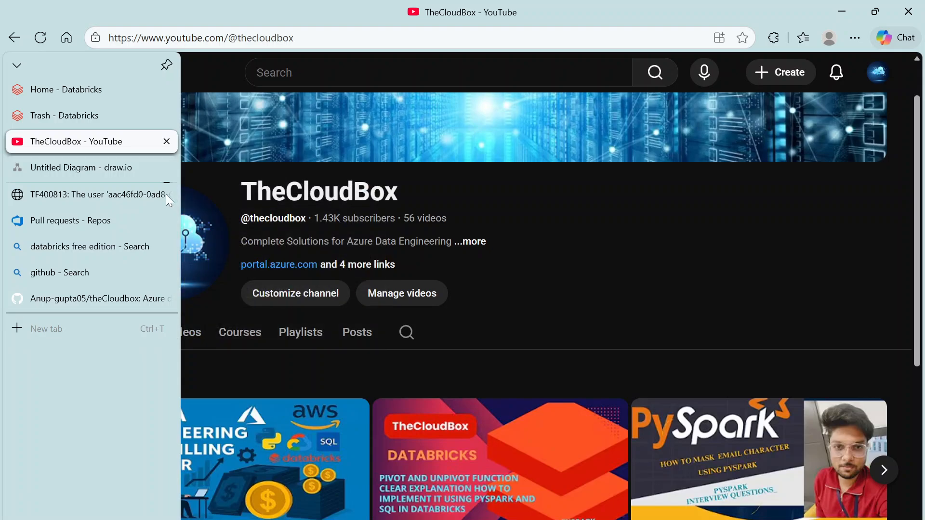
click(166, 193)
click(166, 193)
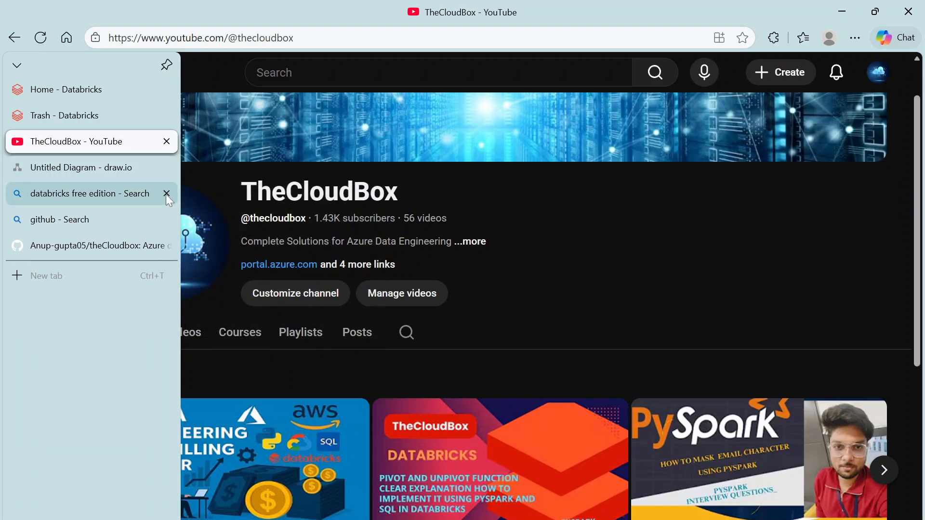
click(165, 194)
click(104, 198)
Step: Copy the theCloudbox GitHub repository's web address, then return to the Databricks Trash page
click(91, 216)
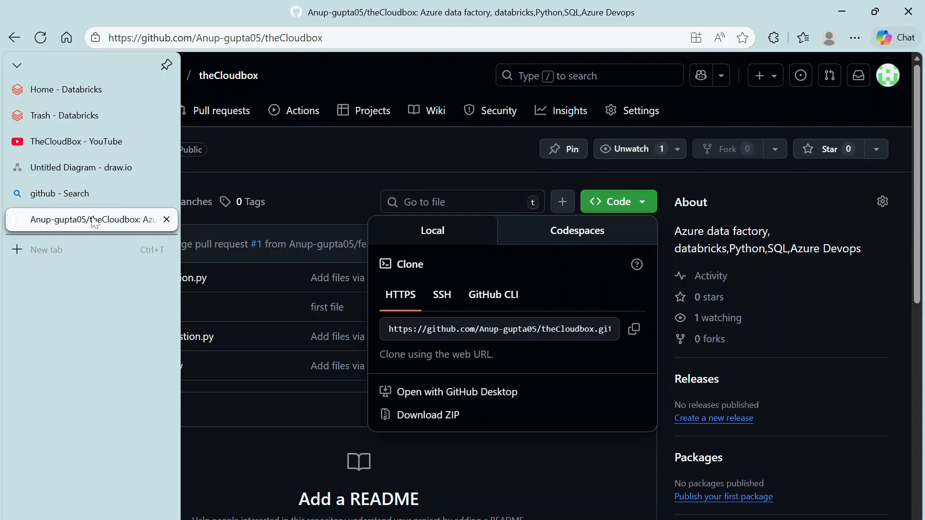
click(244, 157)
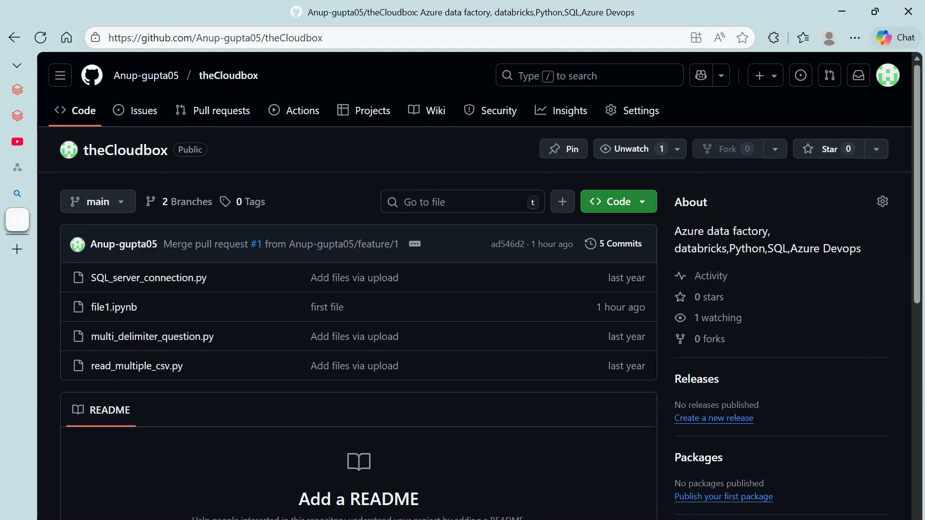
double_click(300, 38)
key(ctrl+a)
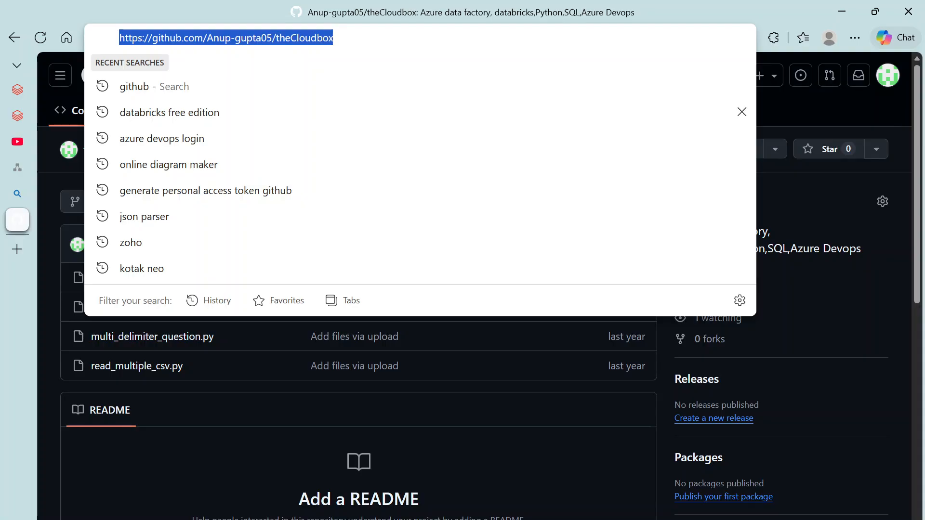
click(45, 354)
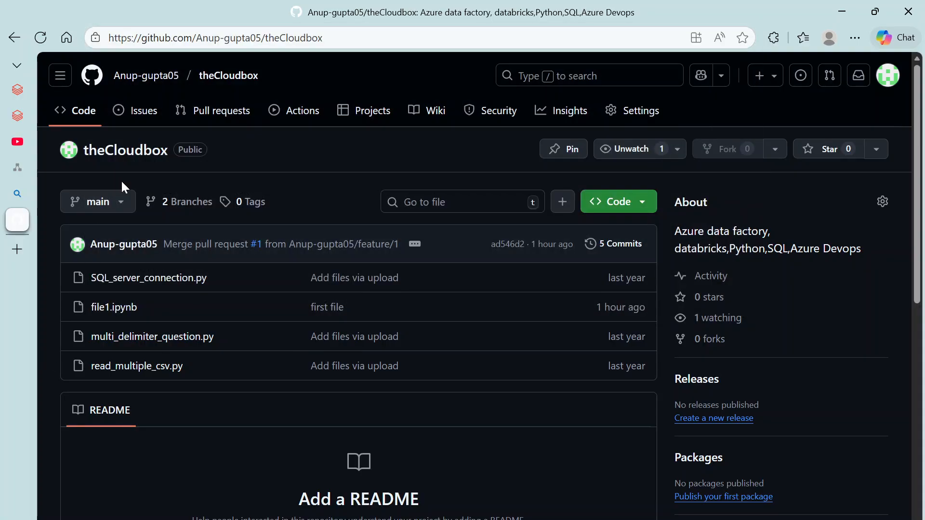
click(22, 115)
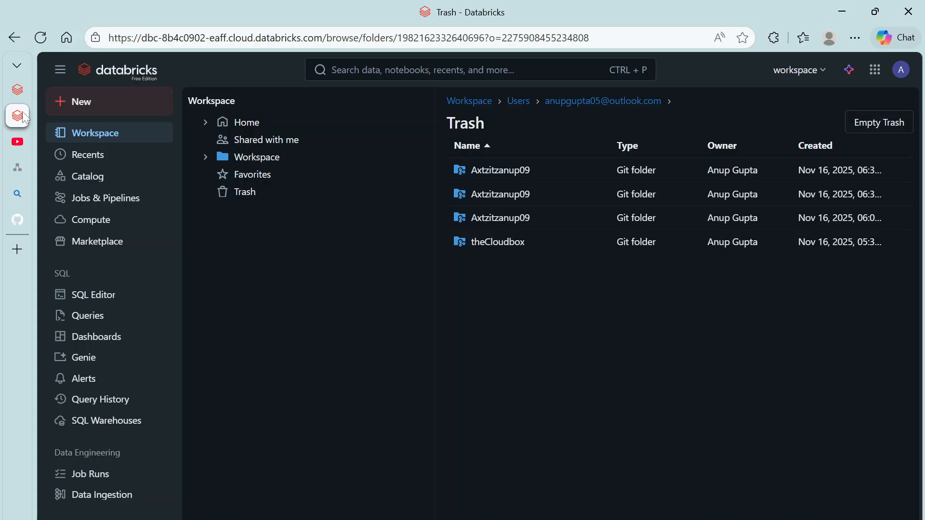
Step: Create the theCloudbox Git folder with sparse checkout mode left off
click(20, 93)
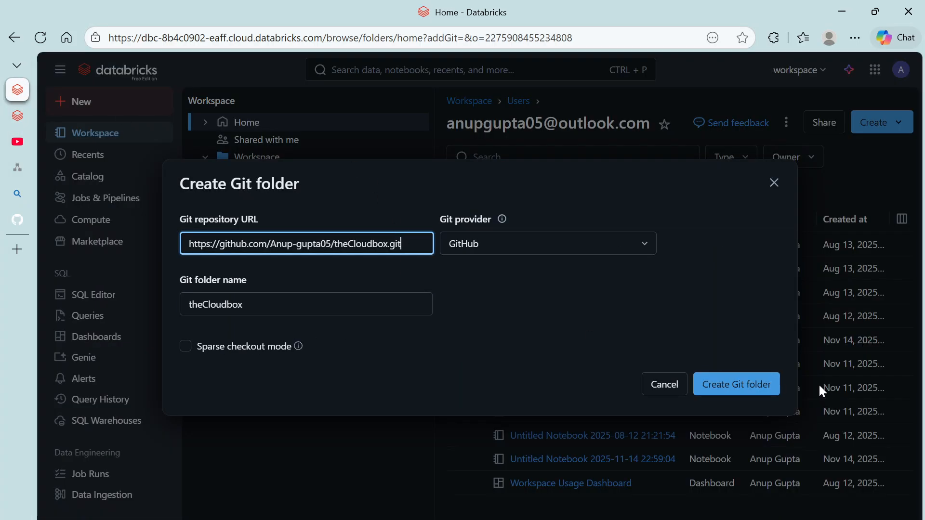
click(185, 347)
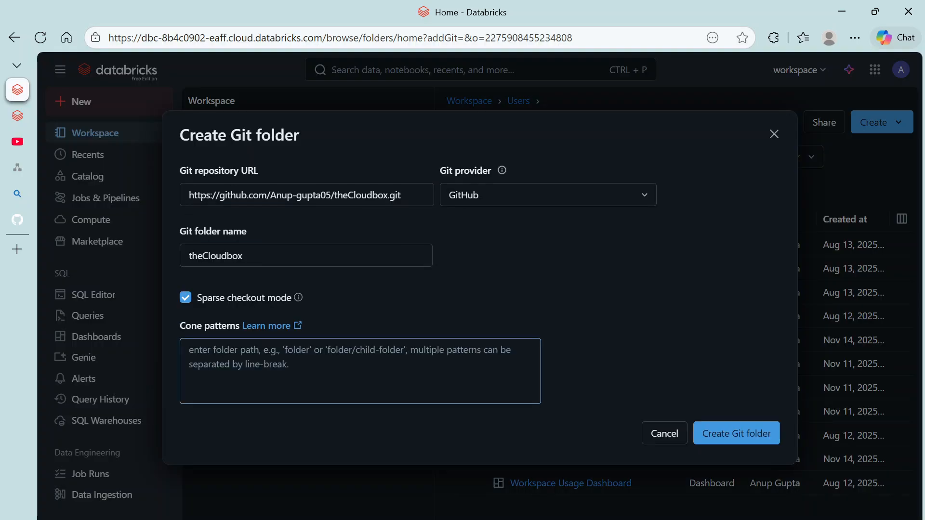
click(308, 370)
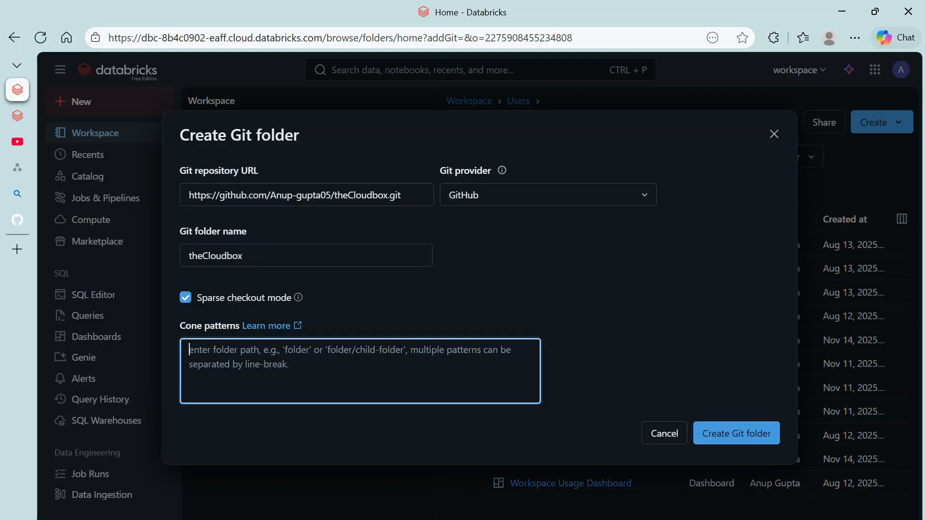
click(186, 300)
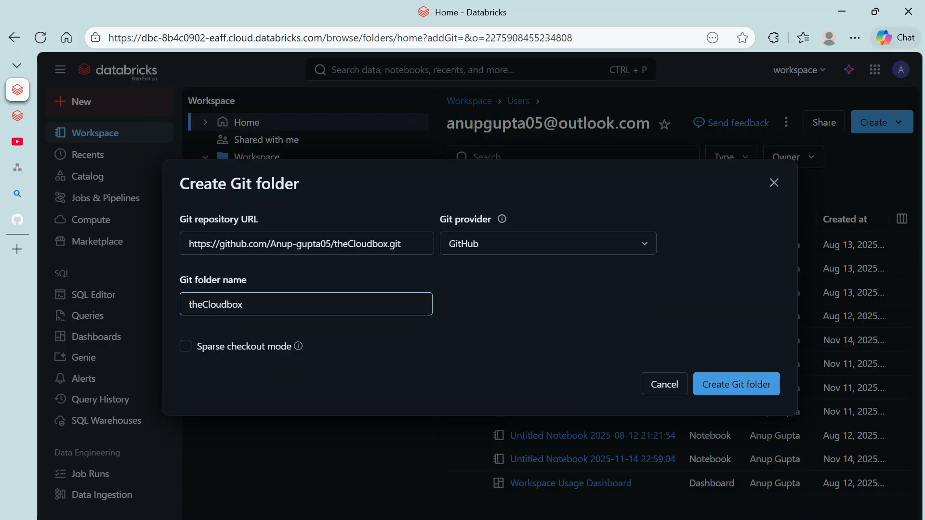
click(186, 346)
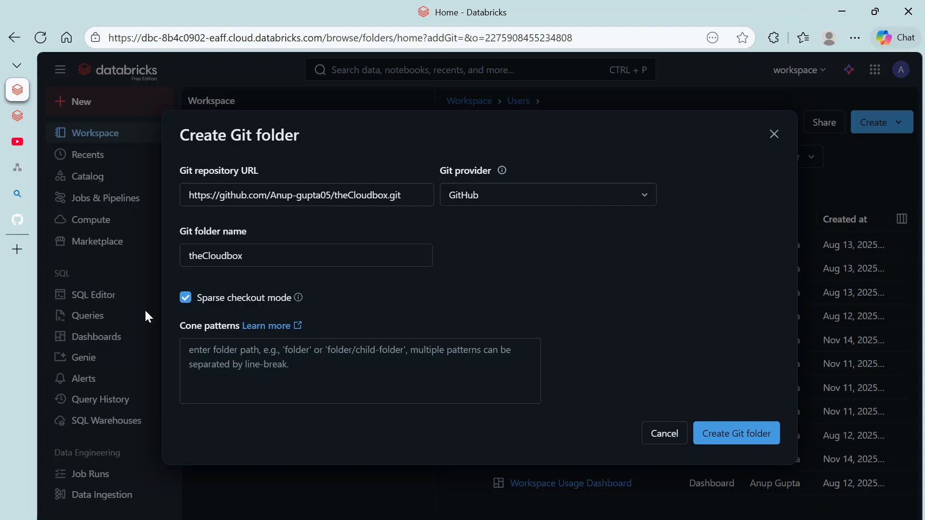
click(185, 300)
click(737, 381)
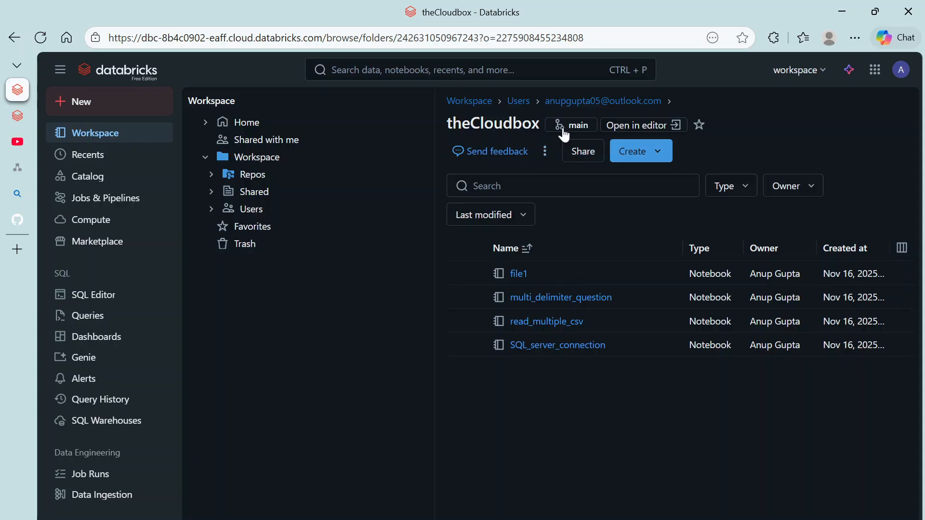
Step: Open theCloudbox's Git panel, showing branch main at commit ad546d2 with no changes
mouse_move(24, 123)
click(47, 219)
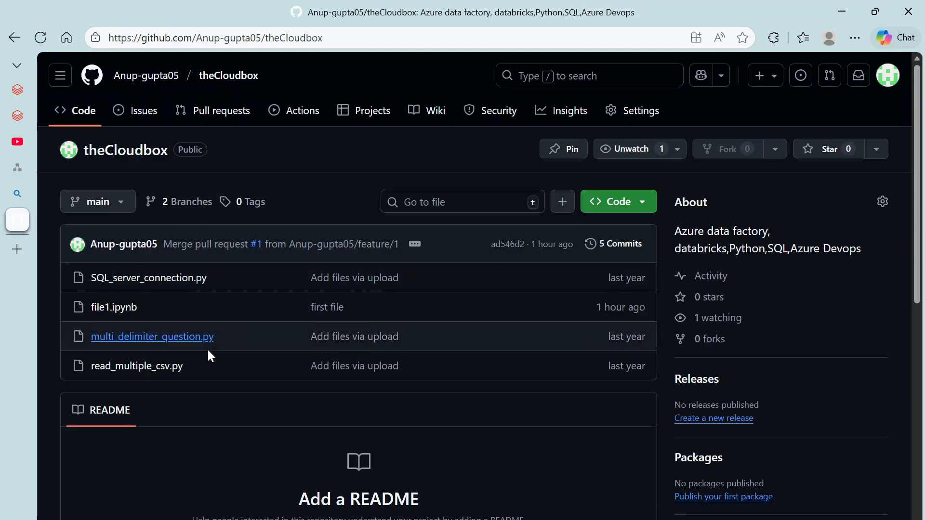
click(22, 121)
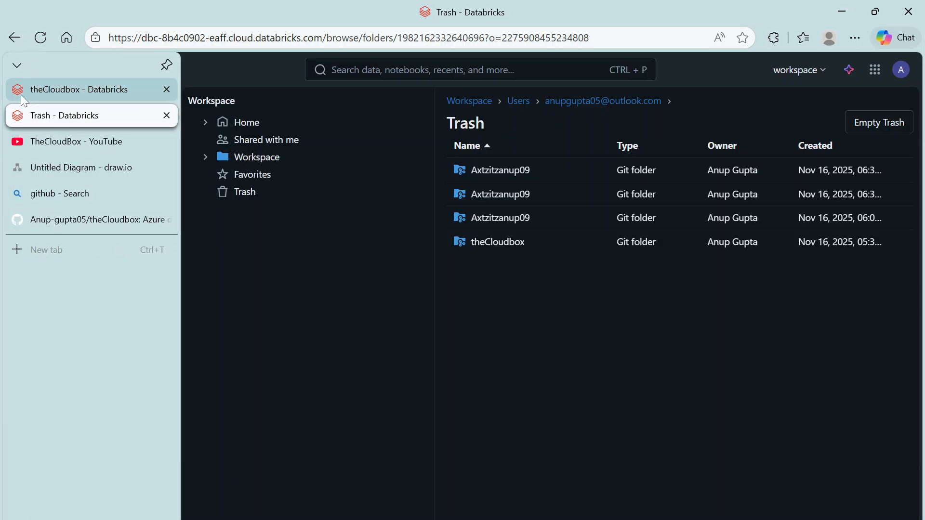
click(22, 93)
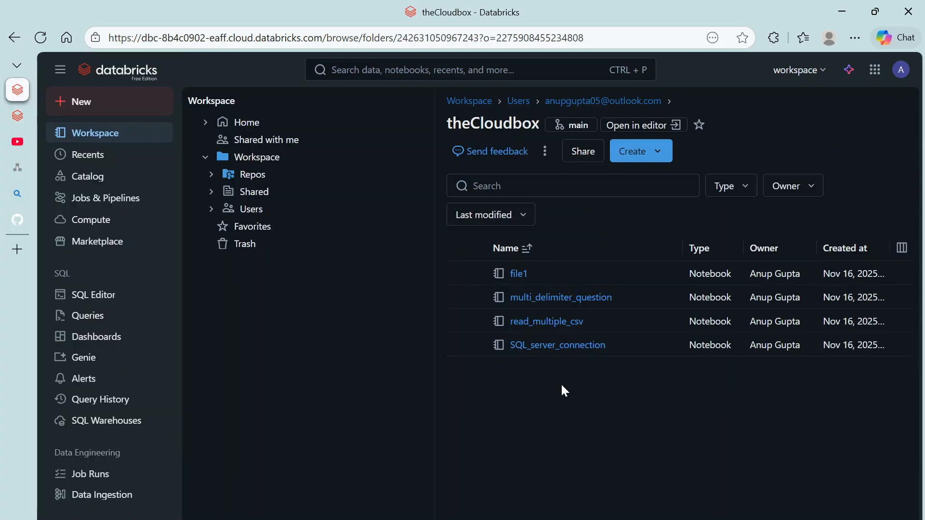
click(564, 126)
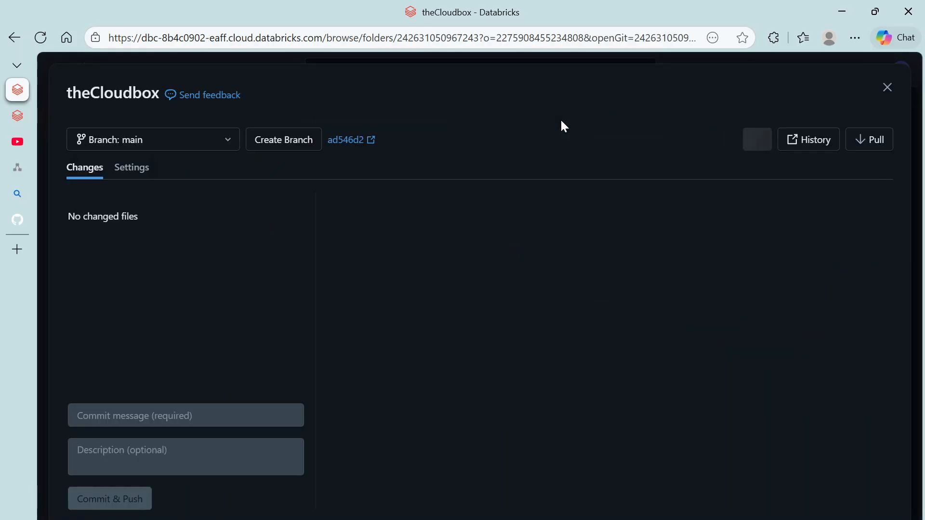
Step: Create a new branch named featur3_5 from main for theCloudbox
click(279, 142)
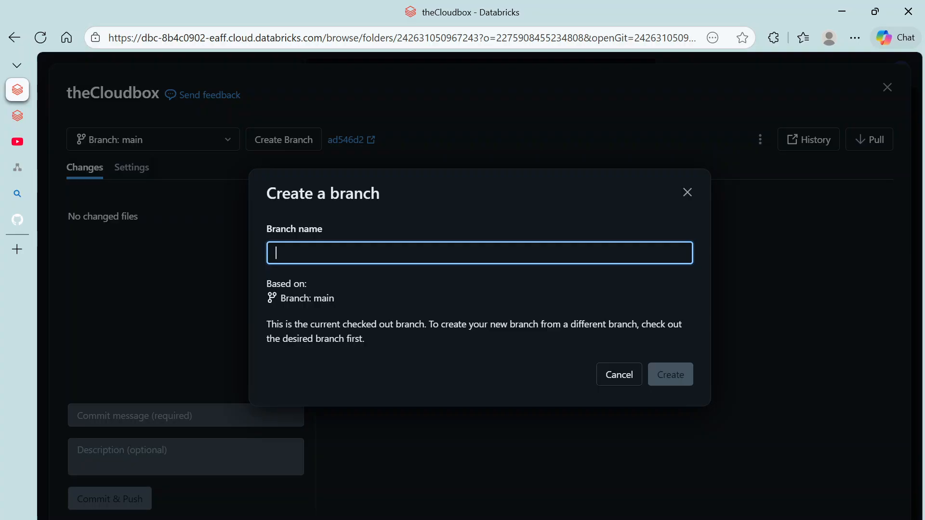
text(featur_)
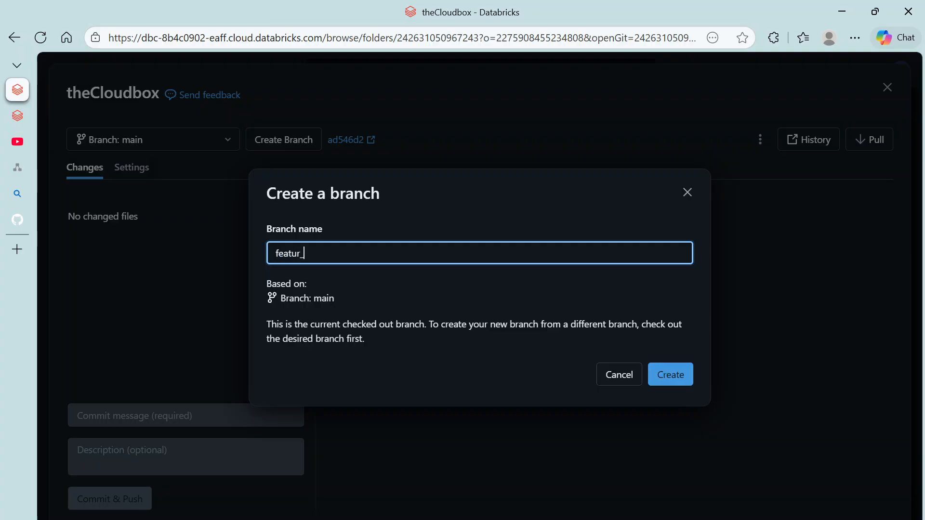
text(5)
key(Left)
key(Left)
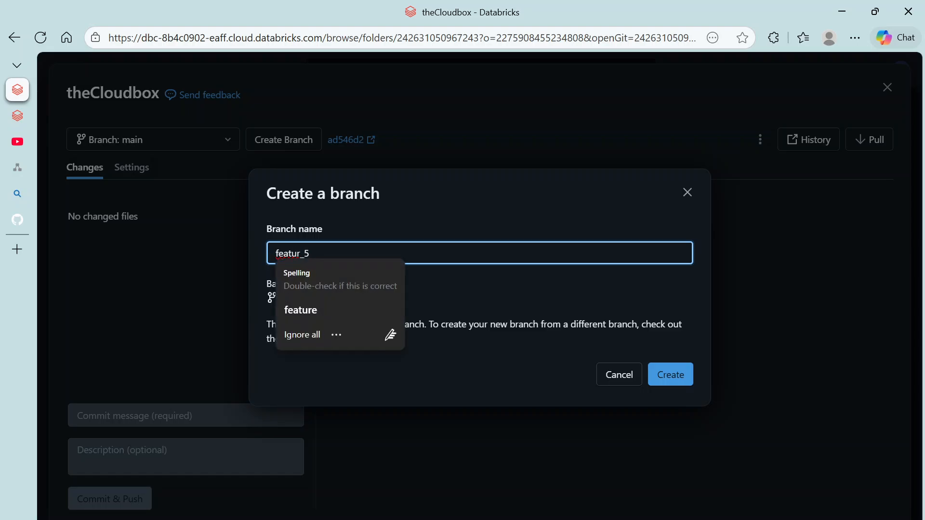
text(3)
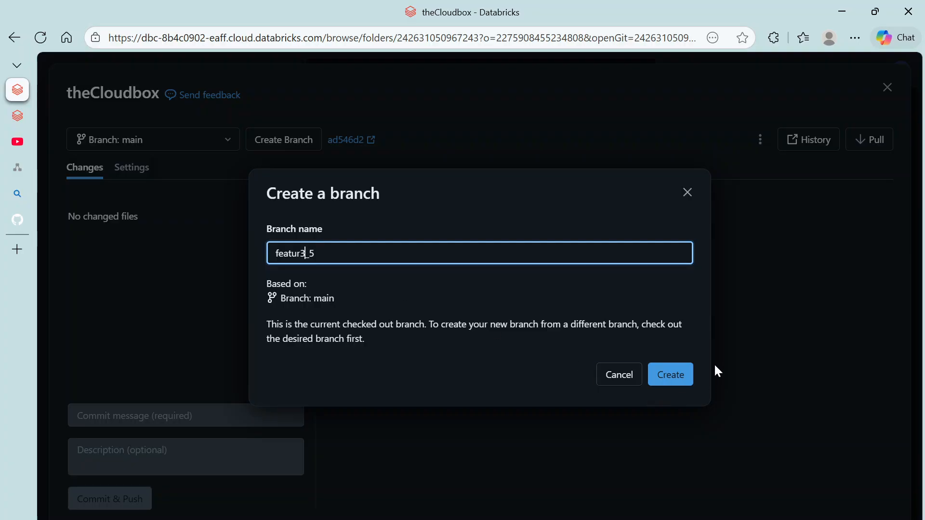
click(673, 381)
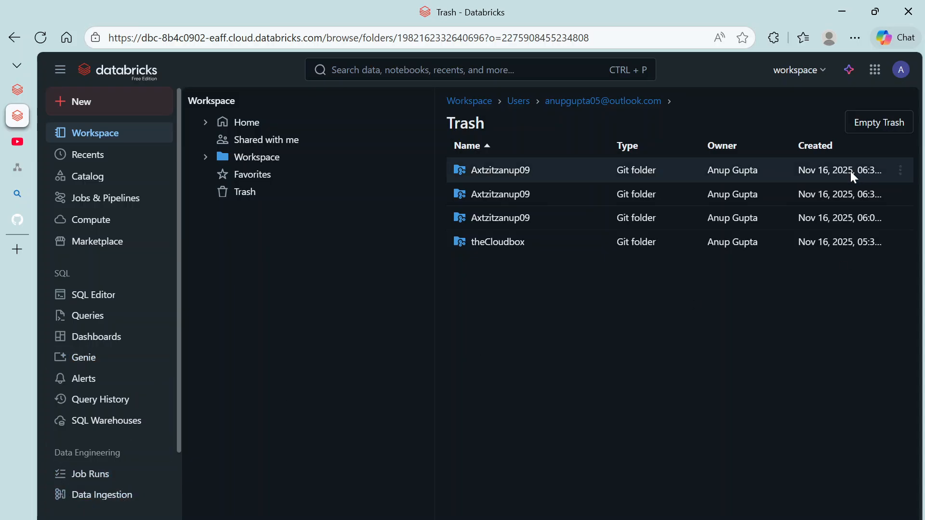
Step: Open the Linked accounts user settings and briefly open the Add Git credential form
click(901, 69)
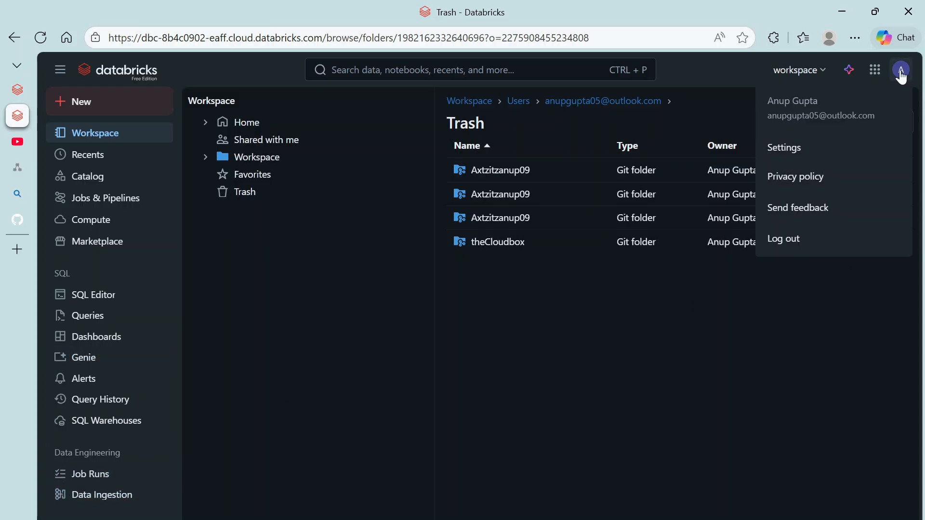
click(790, 154)
click(240, 434)
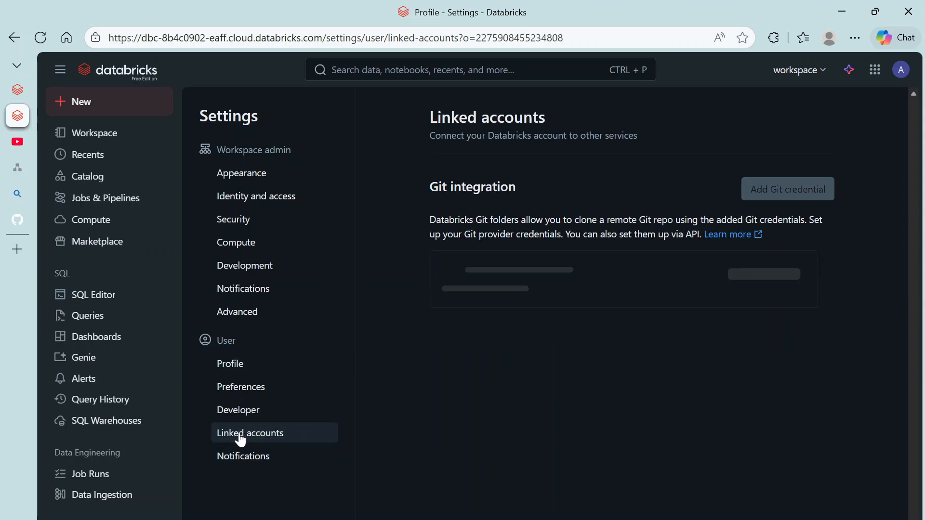
click(779, 197)
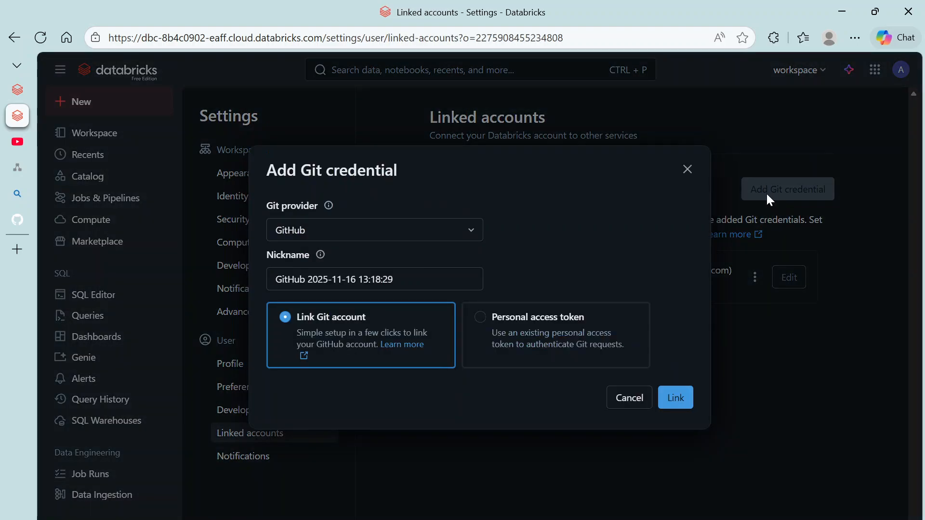
click(688, 170)
Step: From the branch-creation error, add a GitHub Git credential with Link Git account chosen
click(17, 90)
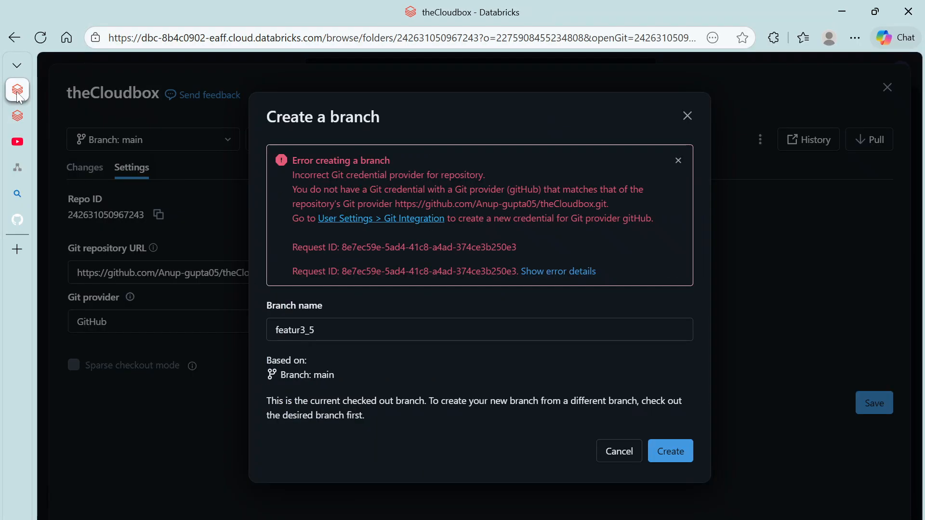
click(419, 222)
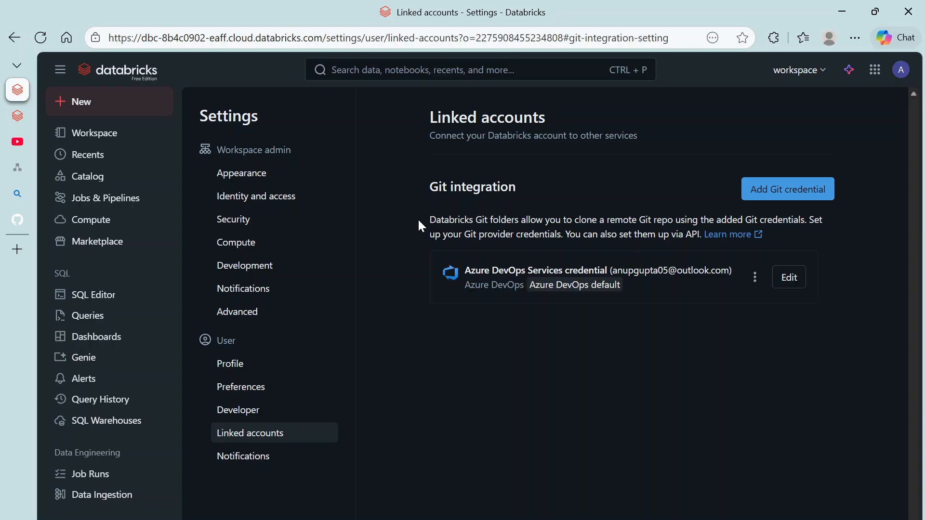
click(821, 191)
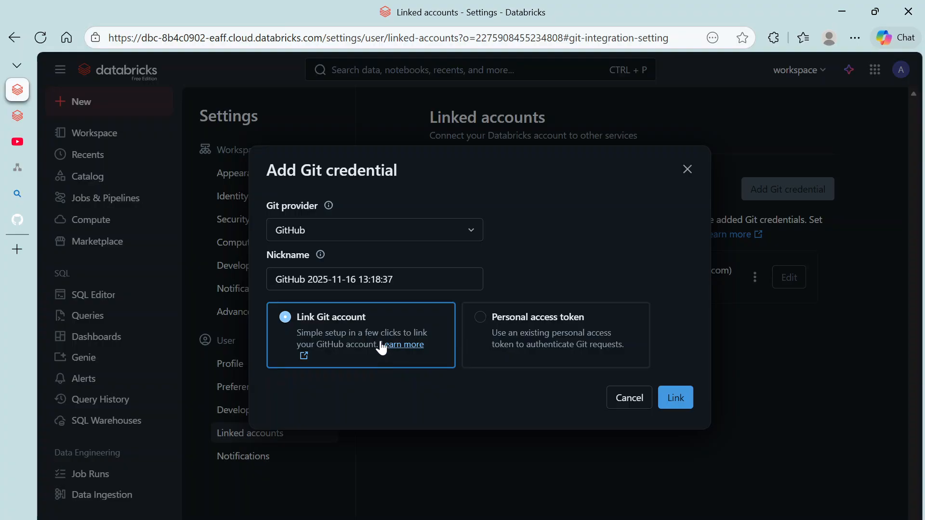
click(502, 338)
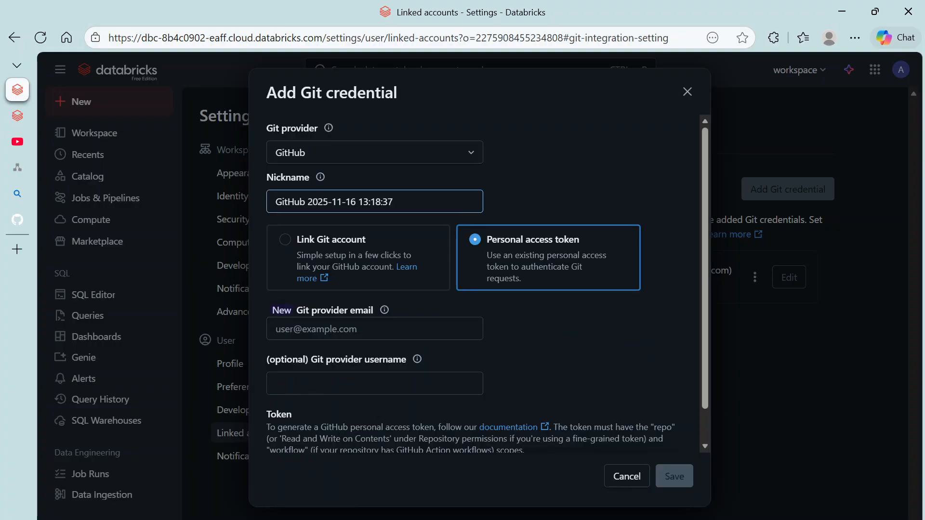
click(324, 266)
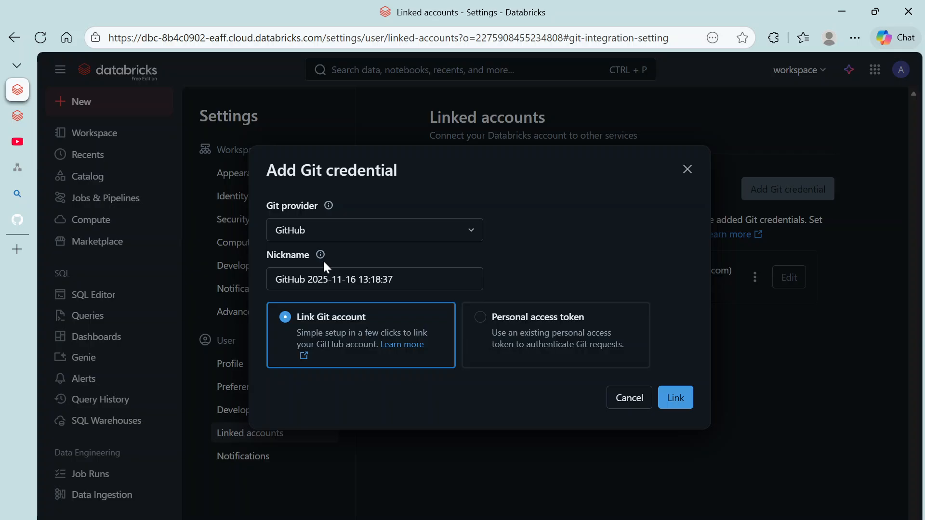
mouse_move(13, 161)
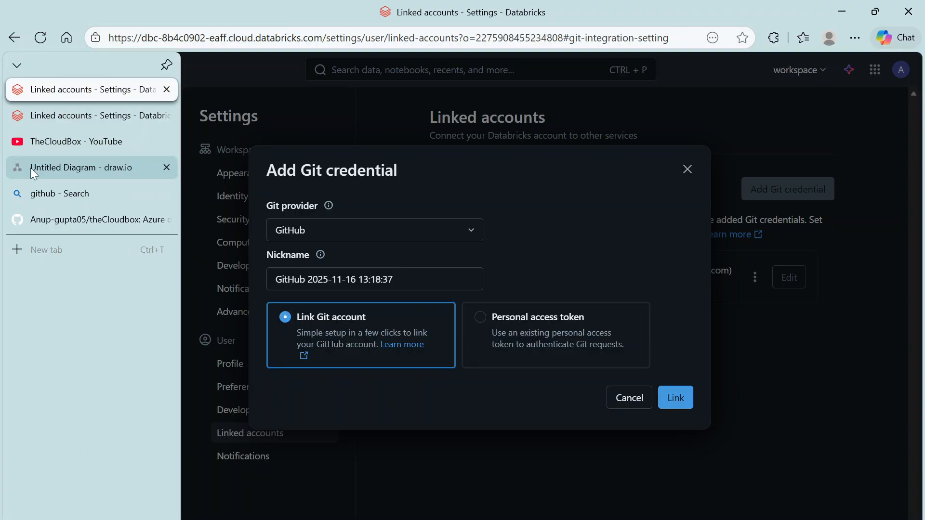
Step: Go to GitHub Settings > Developer settings > Personal access tokens > Tokens (classic)
click(48, 222)
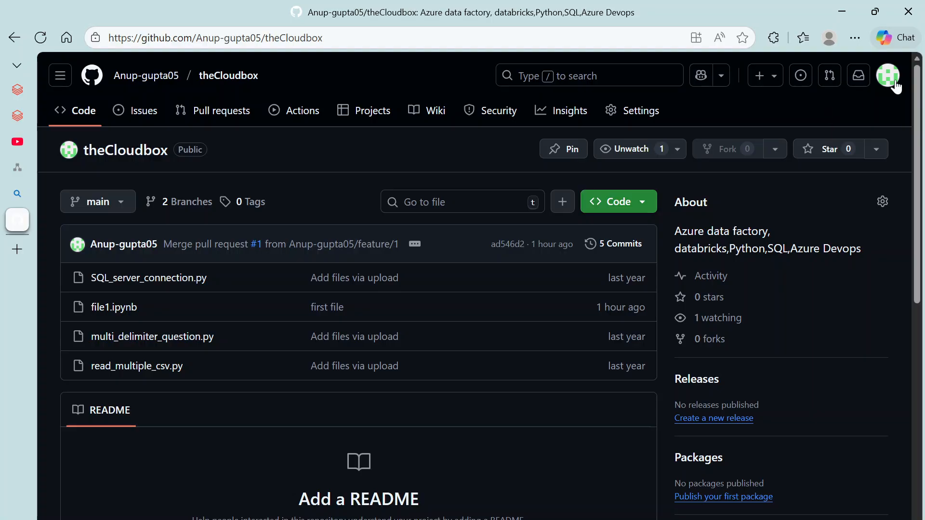
click(892, 78)
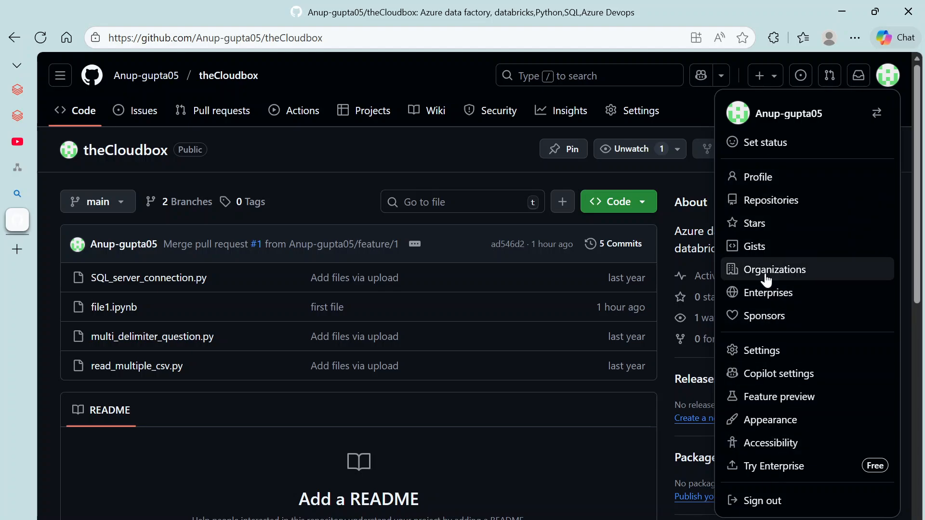
click(760, 351)
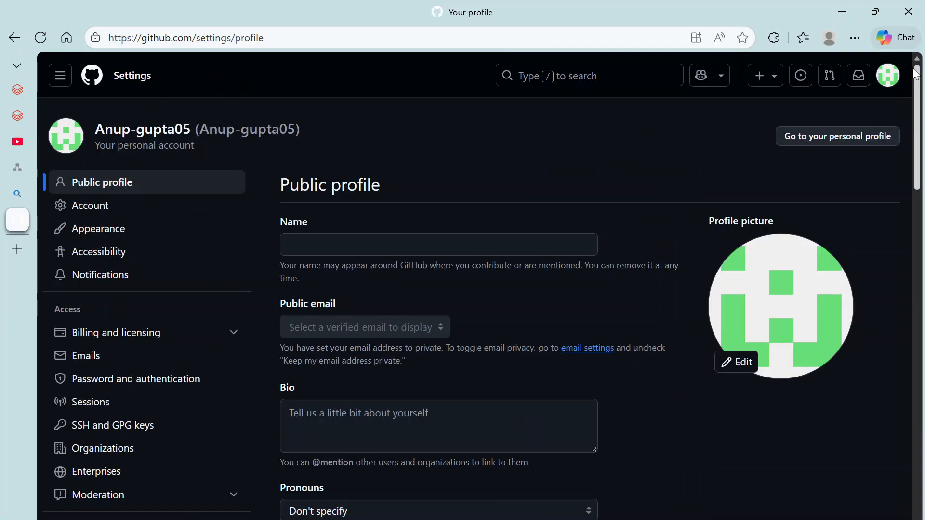
scroll(97, 406, down, 10)
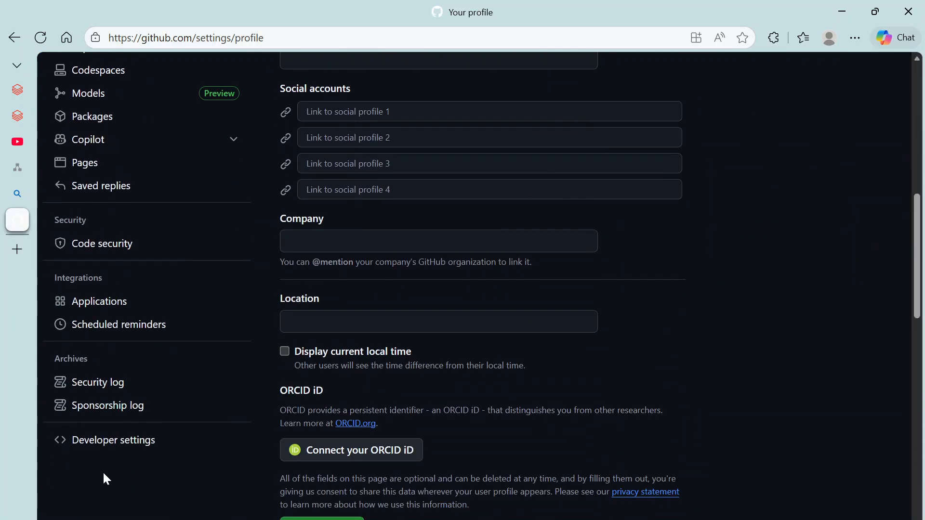
click(110, 452)
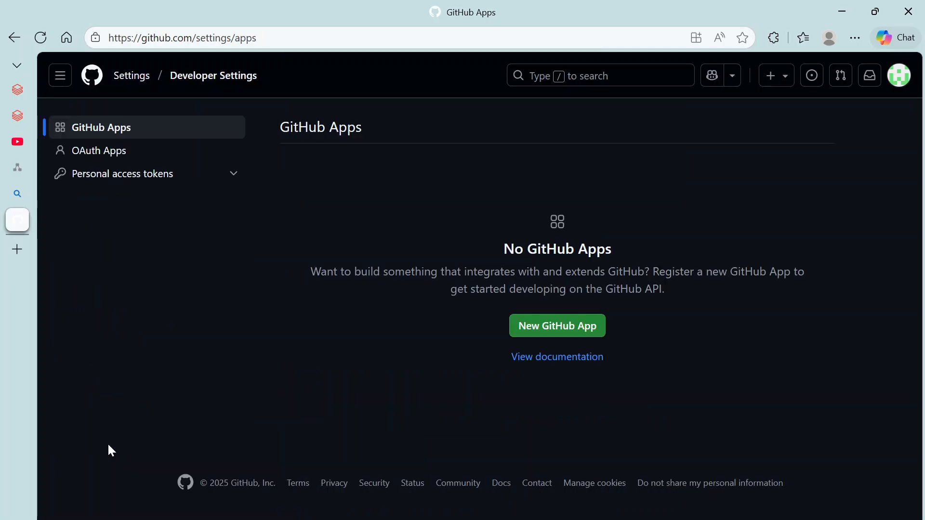
click(120, 179)
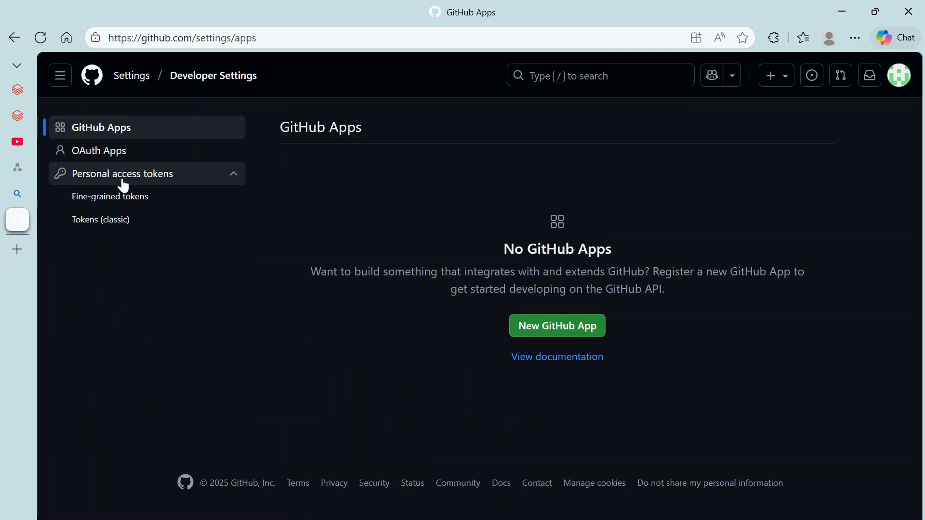
click(116, 227)
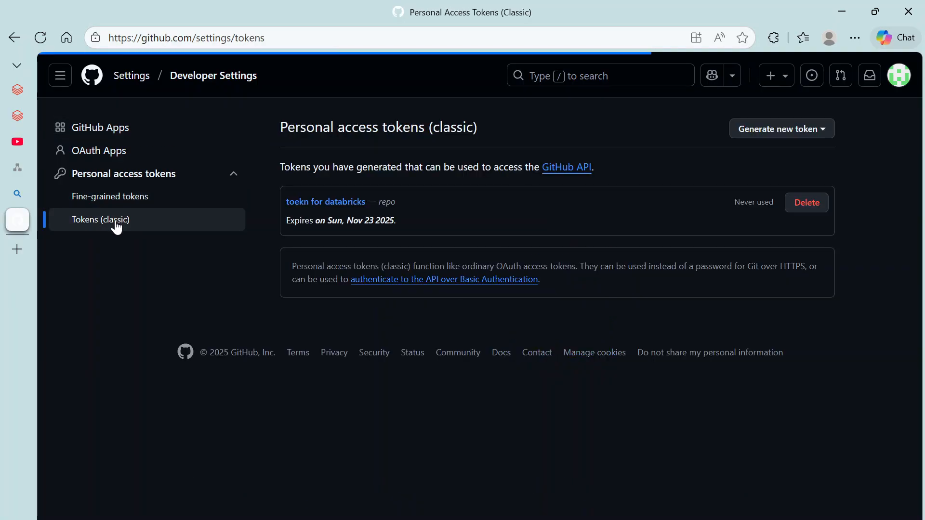
Step: Delete the 'toekn for databricks' token and choose Generate new token (classic)
click(803, 203)
click(506, 260)
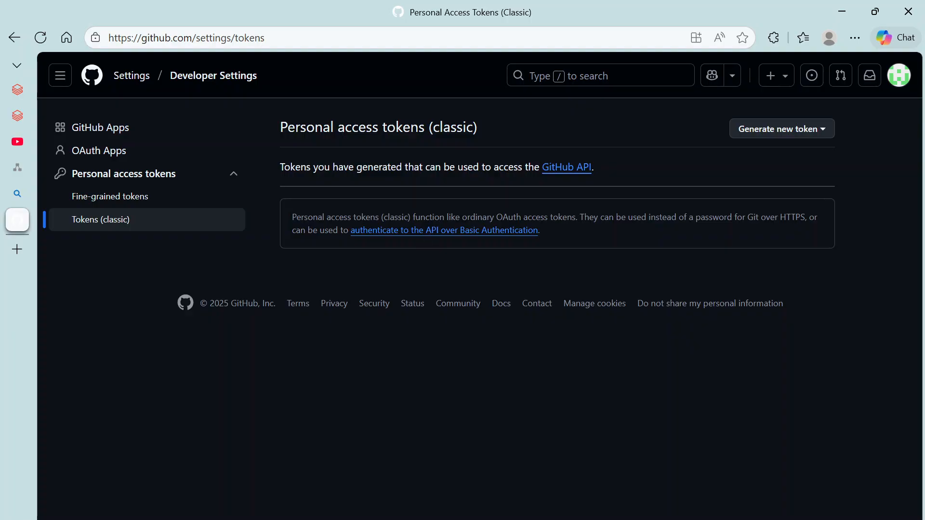
click(793, 130)
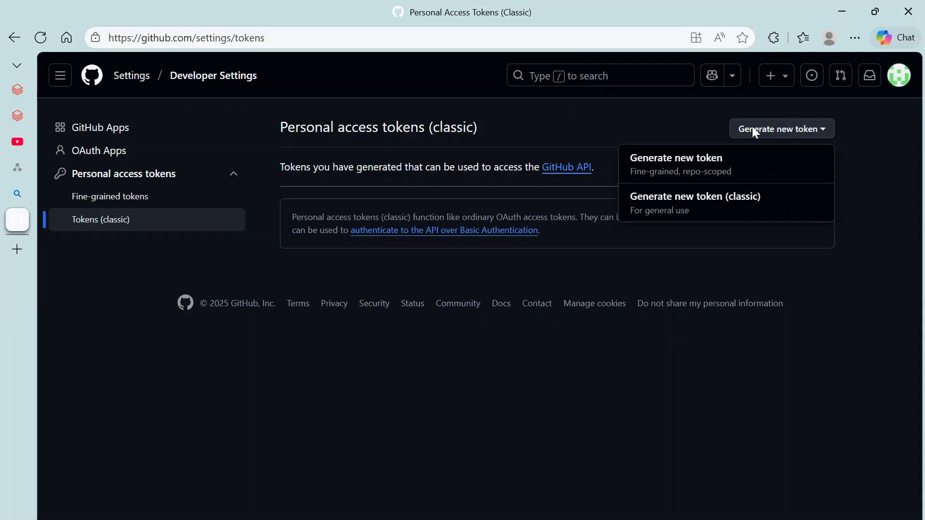
click(711, 212)
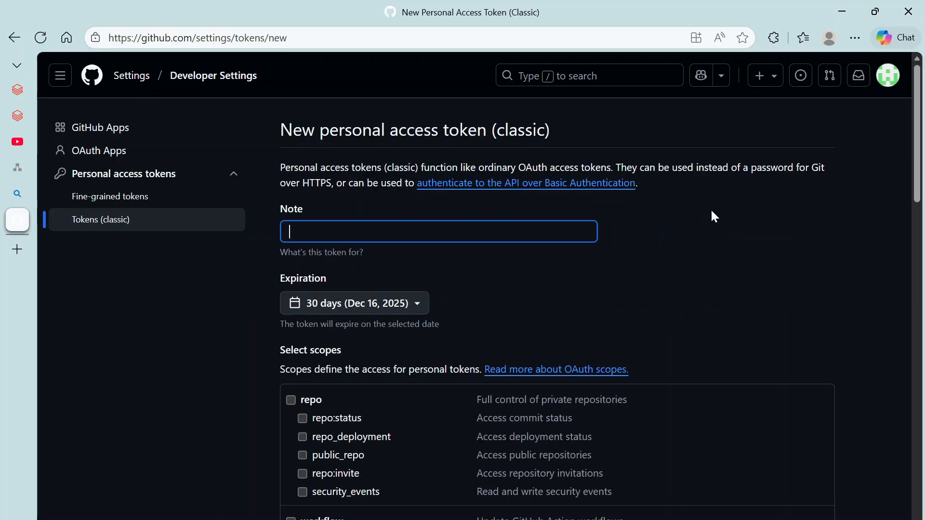
Step: Grant the new classic token the repo, copilot and project scopes
click(290, 401)
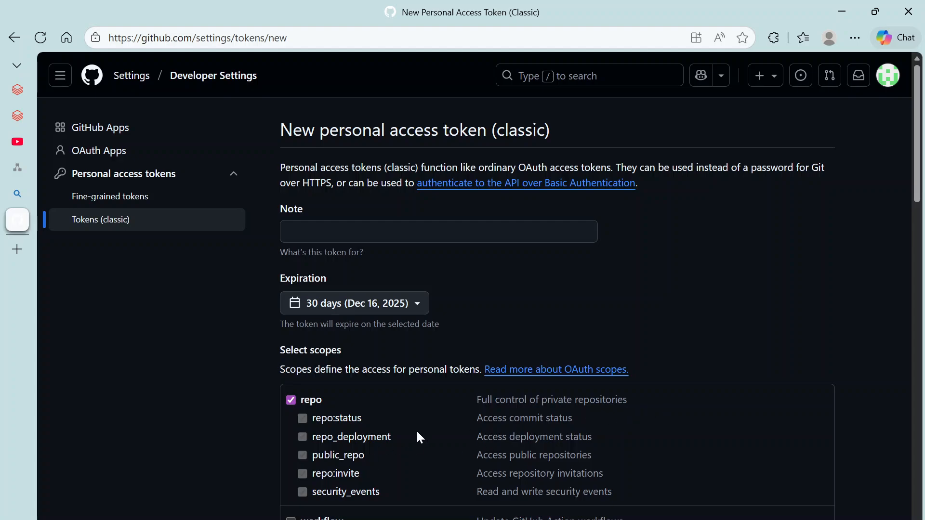
scroll(389, 483, down, 3)
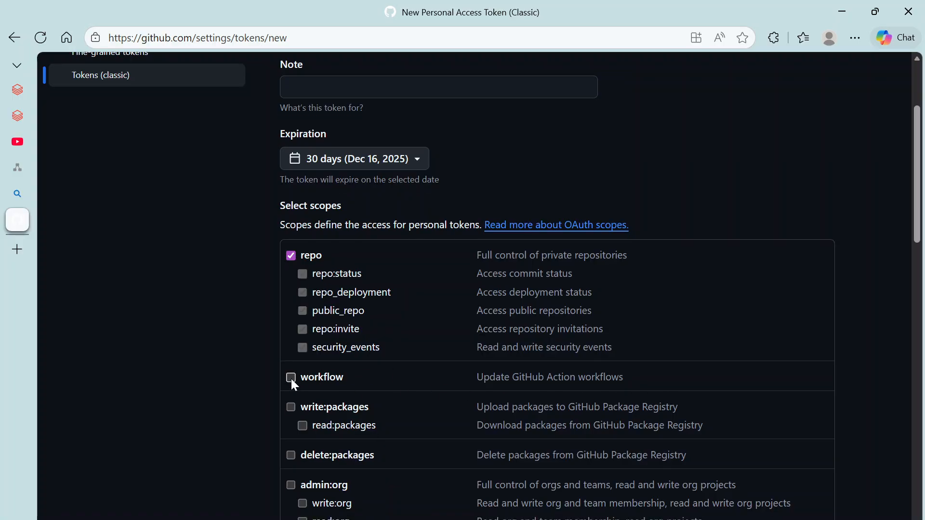
scroll(288, 377, down, 3)
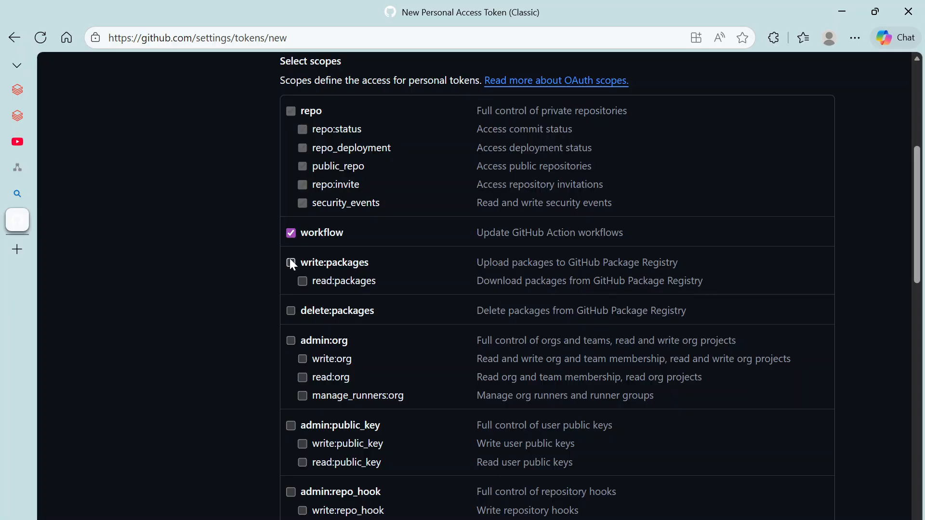
scroll(472, 291, down, 3)
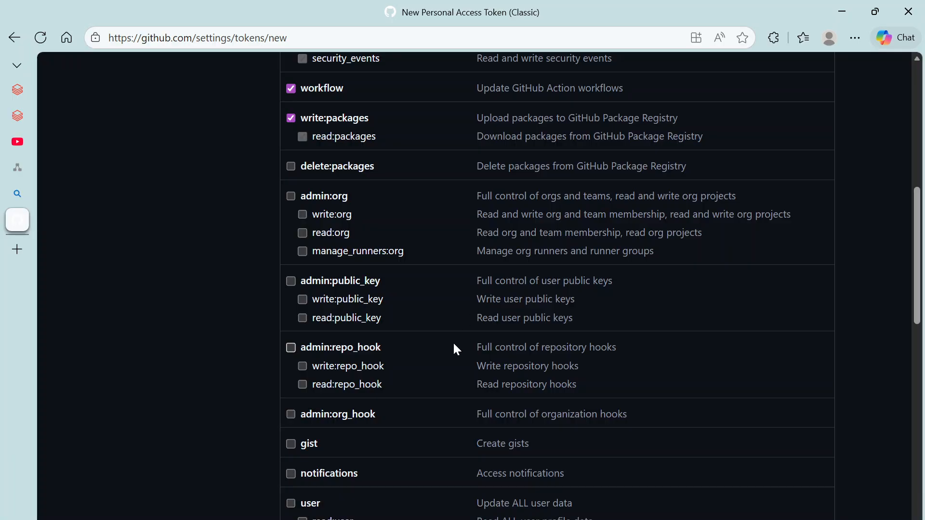
scroll(456, 346, down, 10)
scroll(457, 349, down, 5)
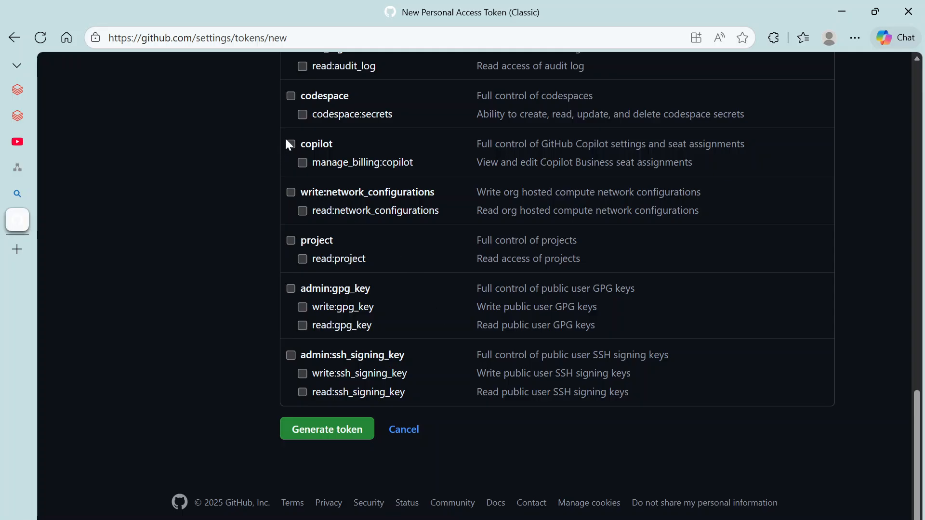
click(291, 356)
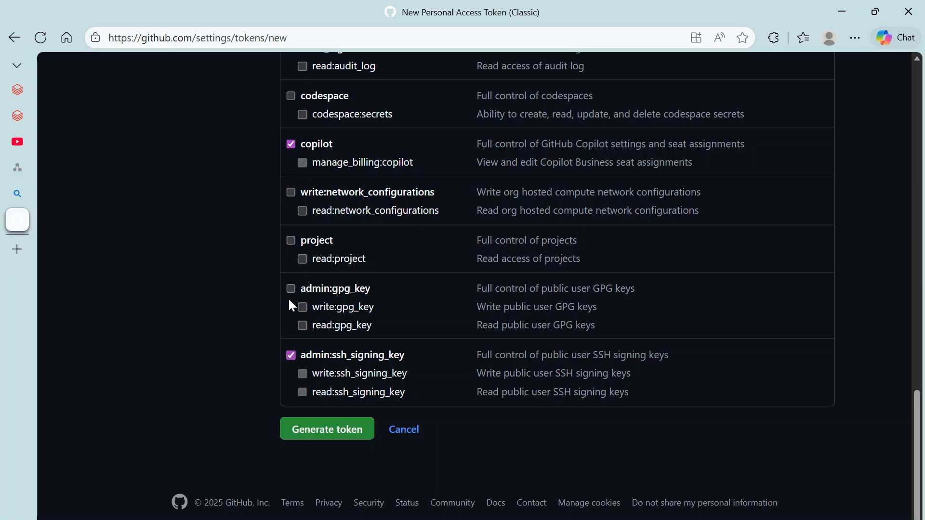
click(288, 355)
Step: Note the token as 'databricks repo' and set its expiration to 7 days
click(338, 437)
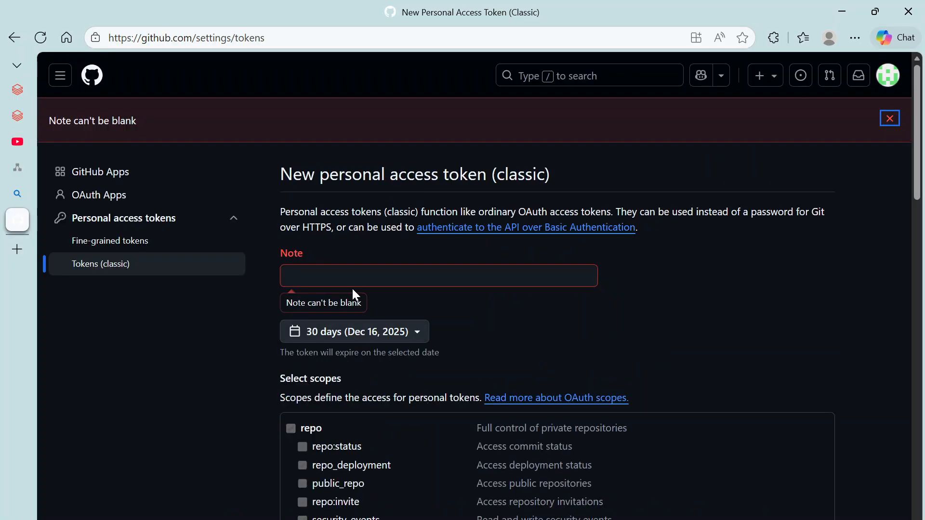
click(352, 284)
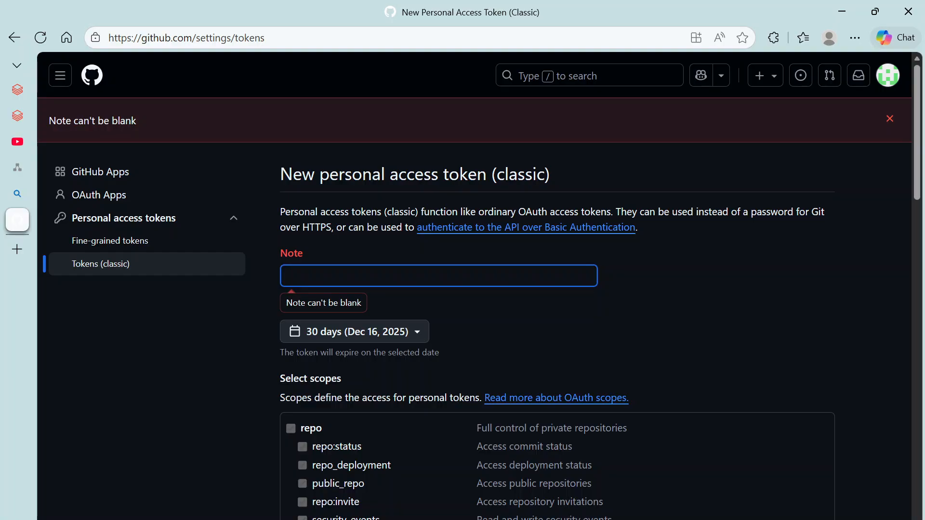
text(databricks repo)
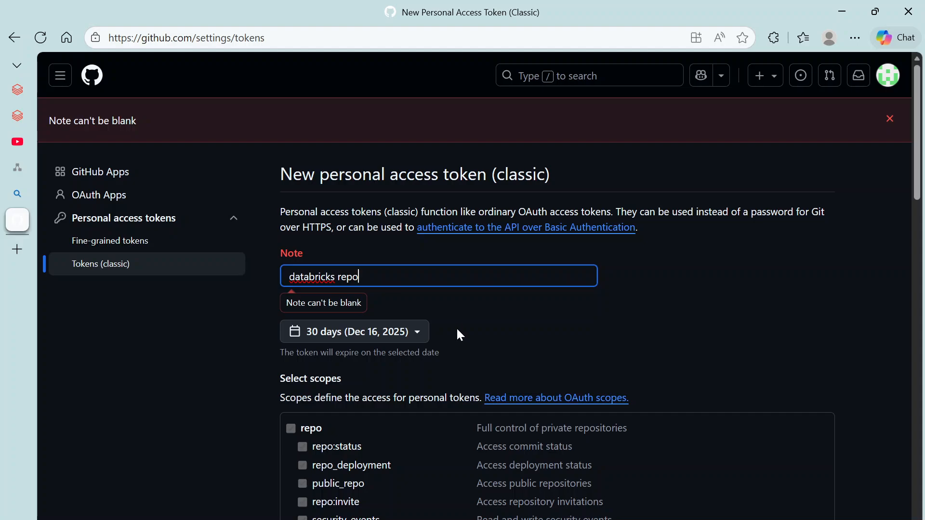
scroll(460, 335, down, 7)
scroll(461, 337, up, 5)
click(336, 263)
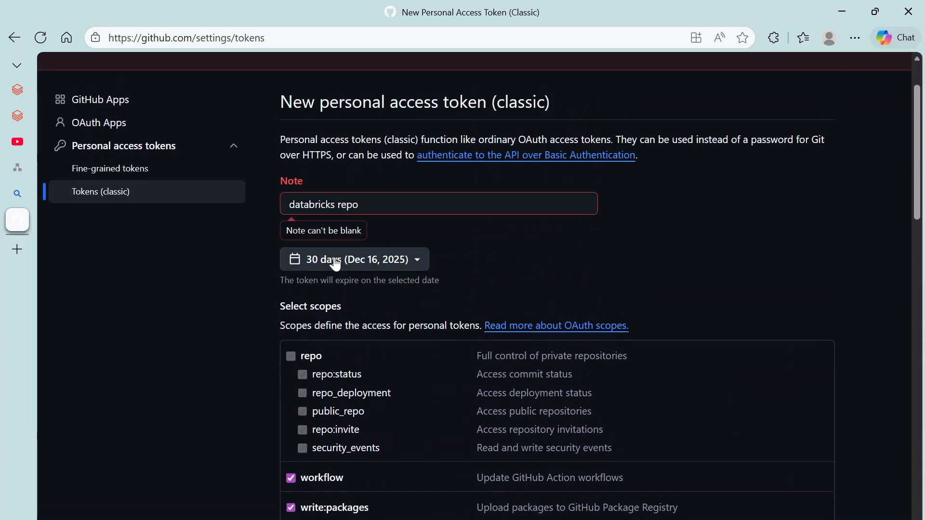
click(336, 264)
click(332, 291)
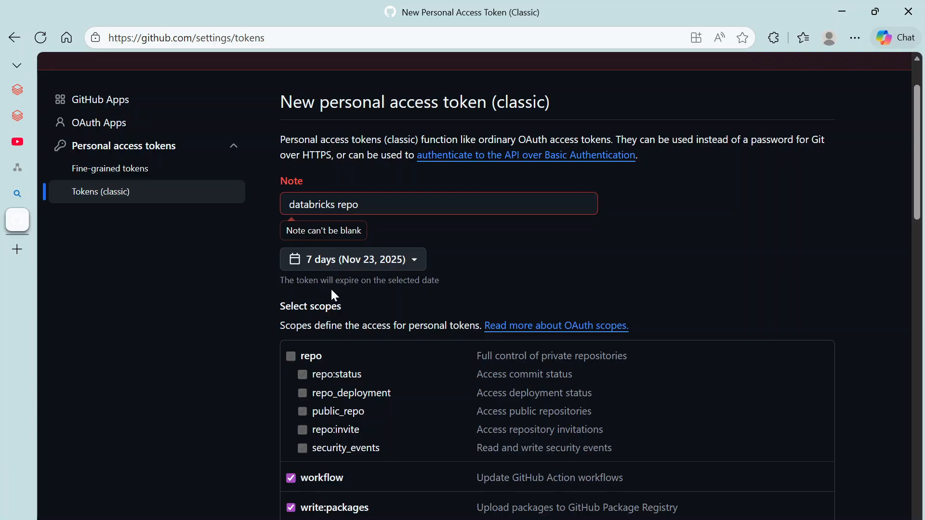
click(333, 260)
click(327, 383)
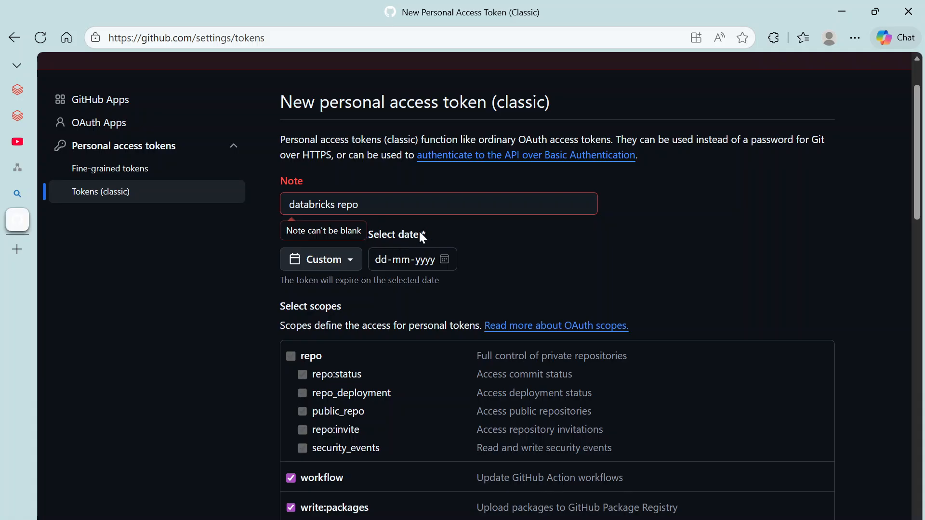
click(331, 265)
click(330, 290)
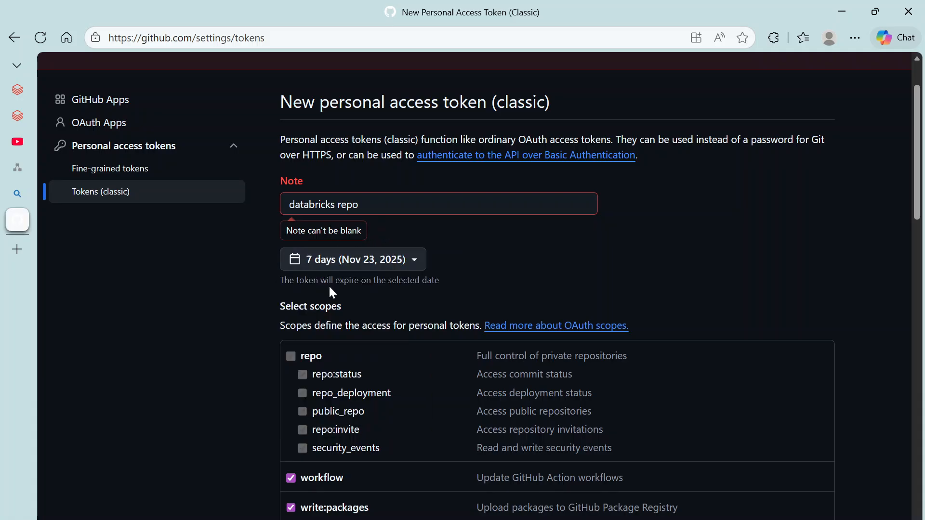
Step: Generate the token and copy its value to the clipboard
scroll(494, 428, down, 20)
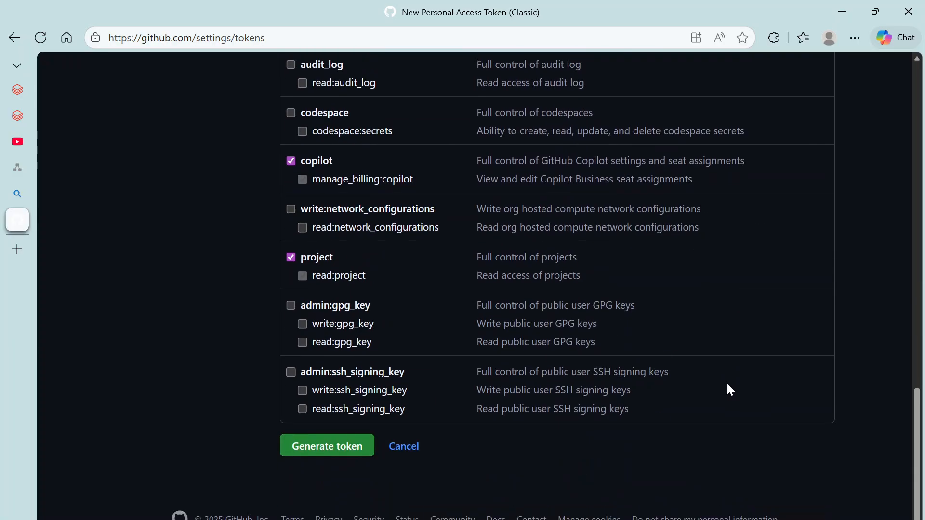
click(355, 434)
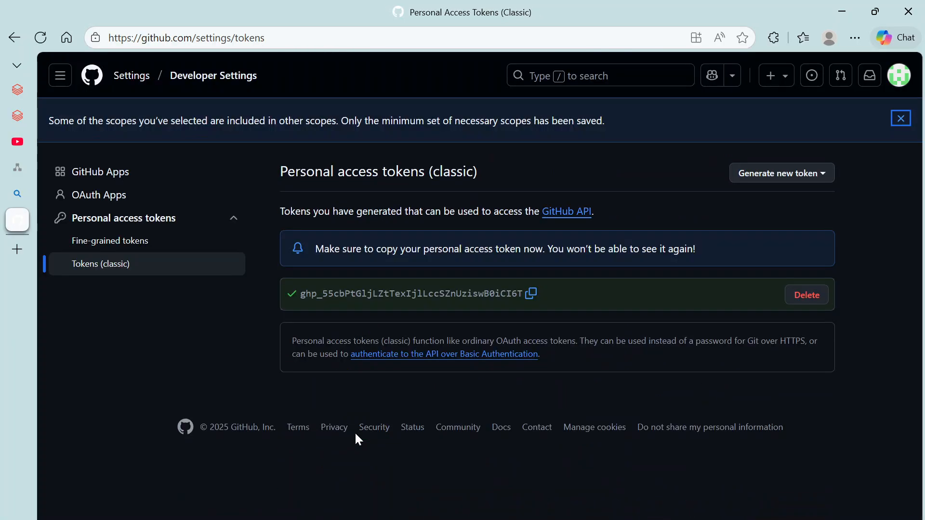
click(531, 295)
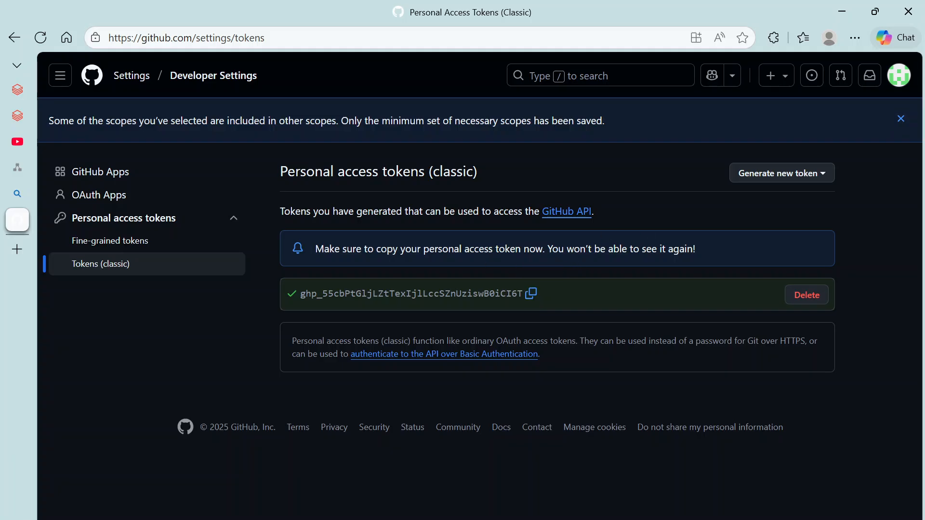
key(alt+Tab)
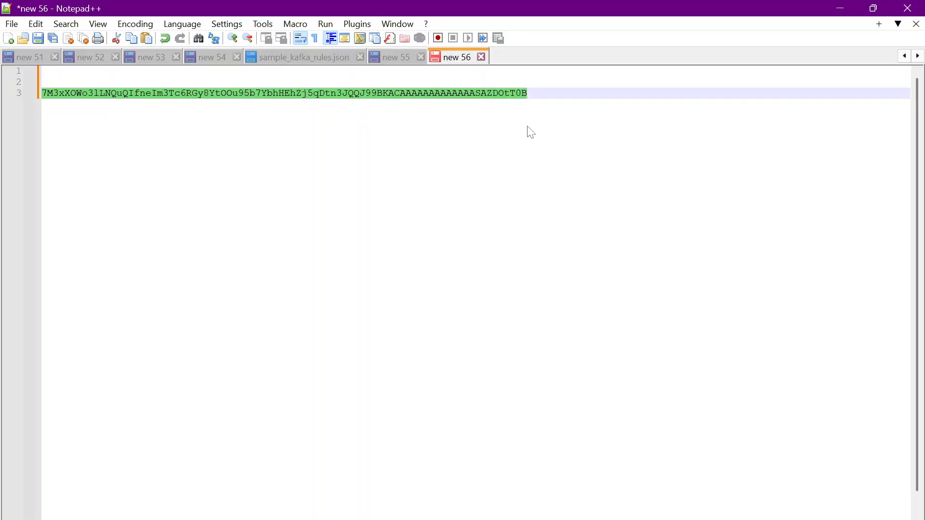
Step: Paste the GitHub token onto line 7 of the new 56 notes, then return to Databricks linked accounts
key(End)
key(Return)
key(Return)
key(Return)
key(Return)
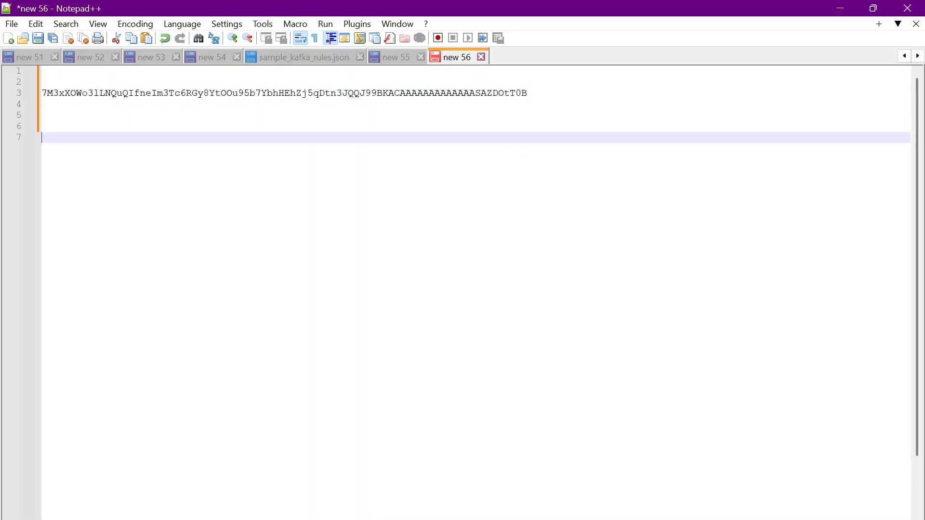
key(ctrl+v)
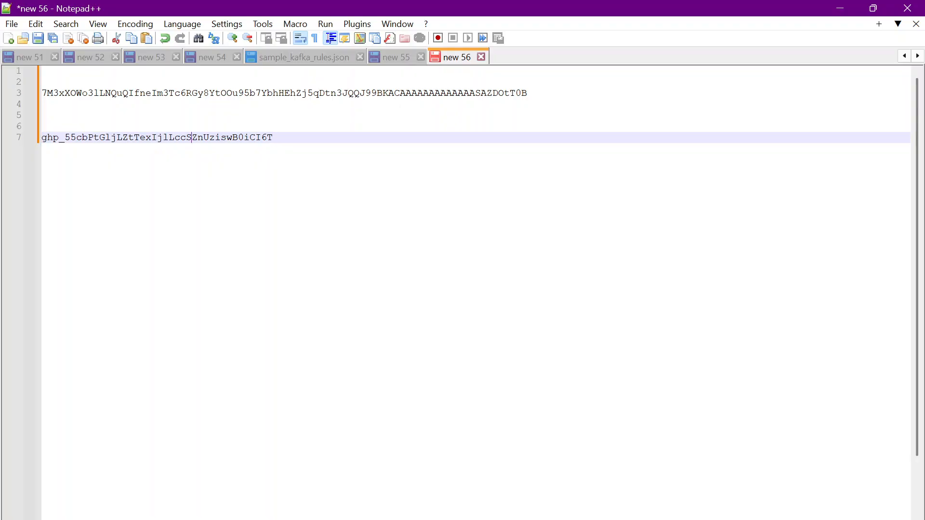
double_click(193, 138)
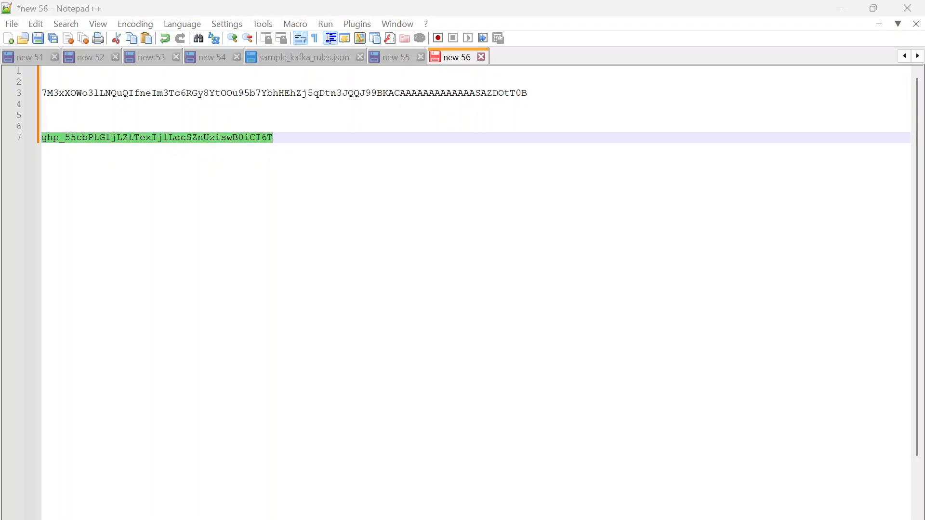
key(alt+Tab)
click(24, 116)
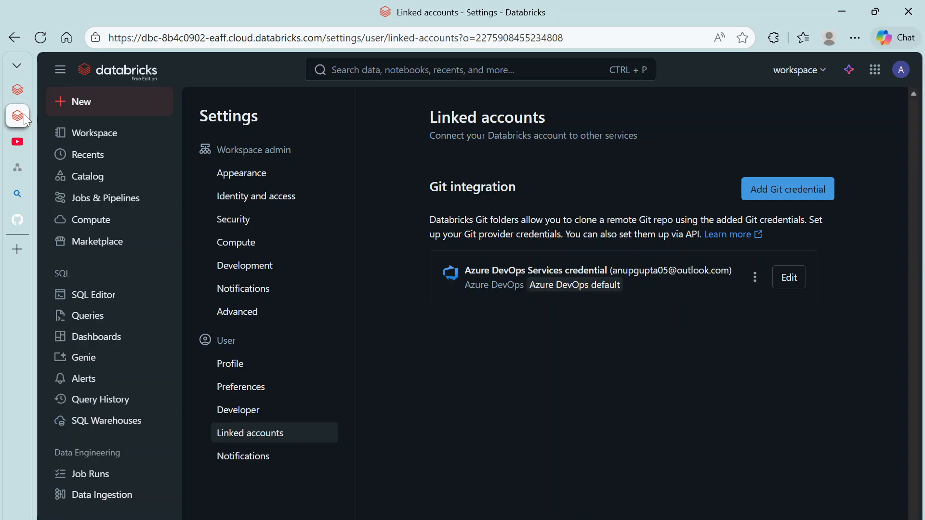
Step: Add a GitHub personal access token credential with the pasted token and the provider email, and save it
click(788, 188)
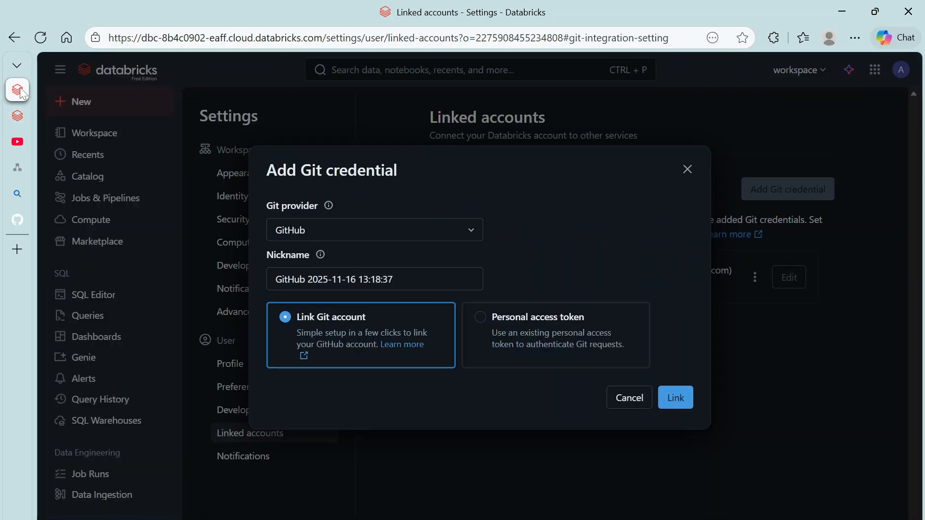
click(506, 328)
click(345, 383)
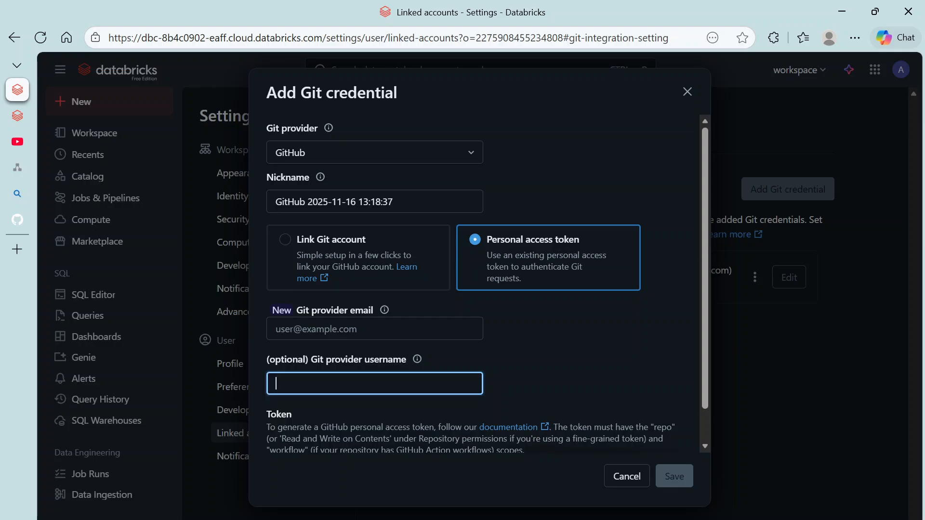
key(Tab)
key(ctrl+v)
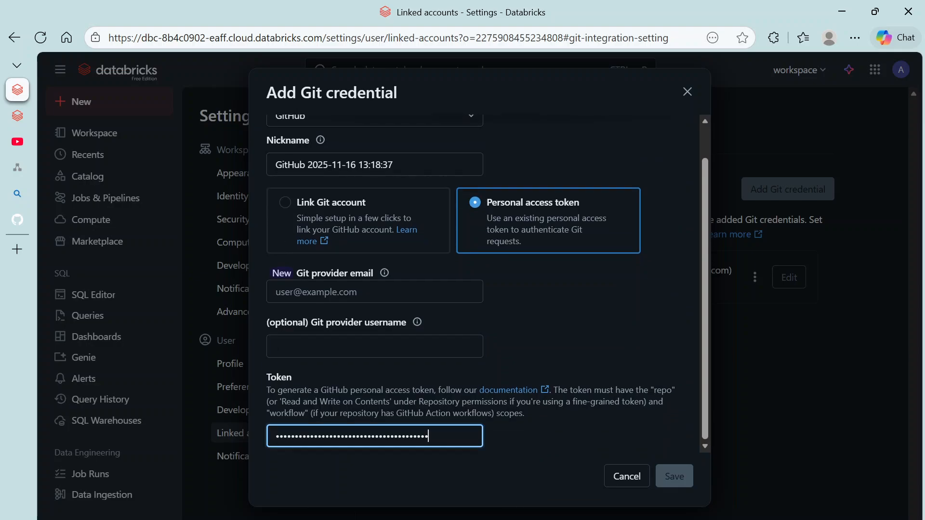
click(355, 292)
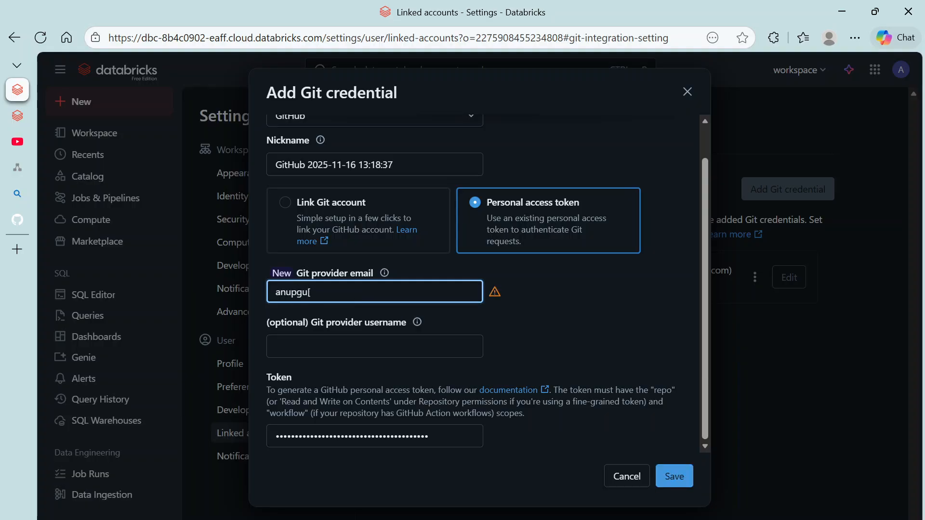
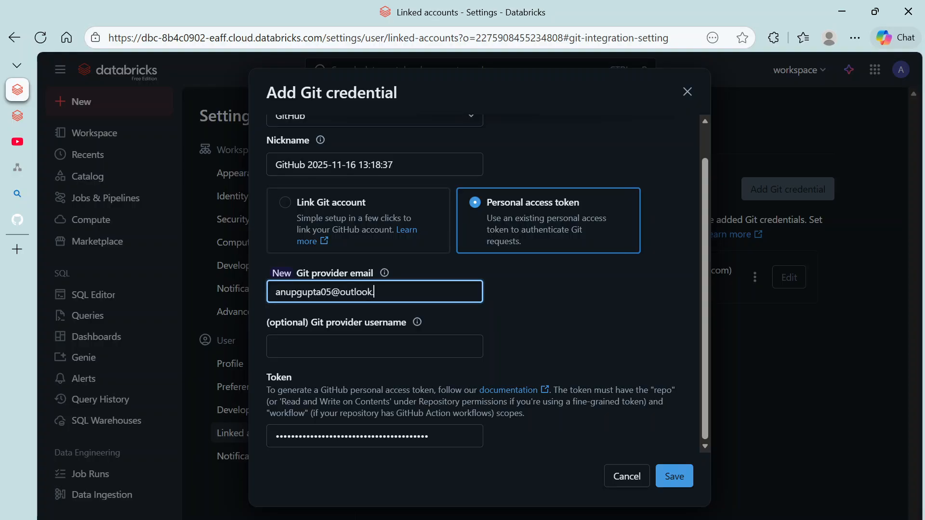
click(680, 477)
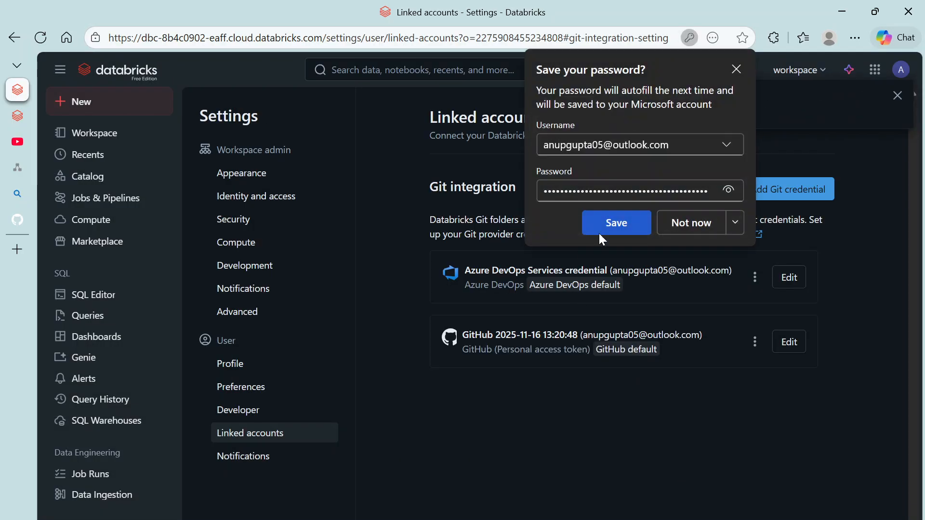
click(700, 221)
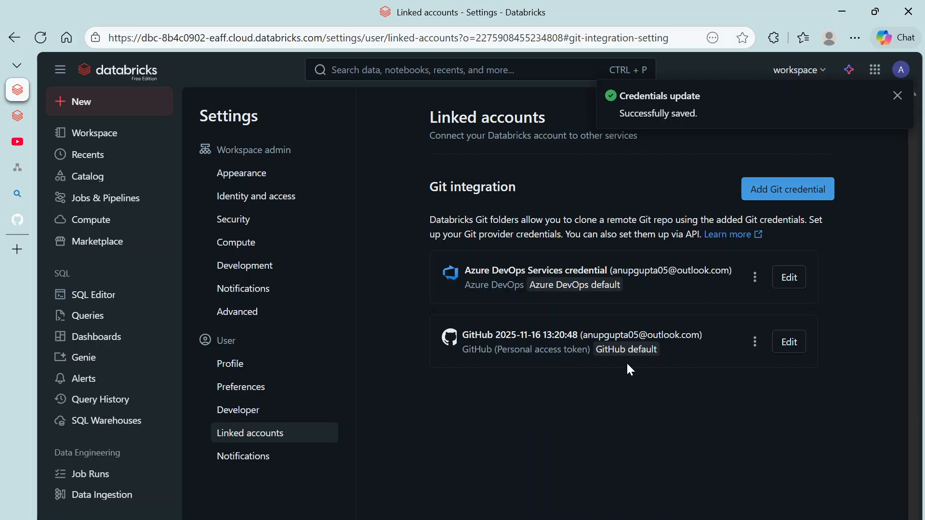
Step: Create a branch named feature5 for the theCloudbox Git folder
click(93, 136)
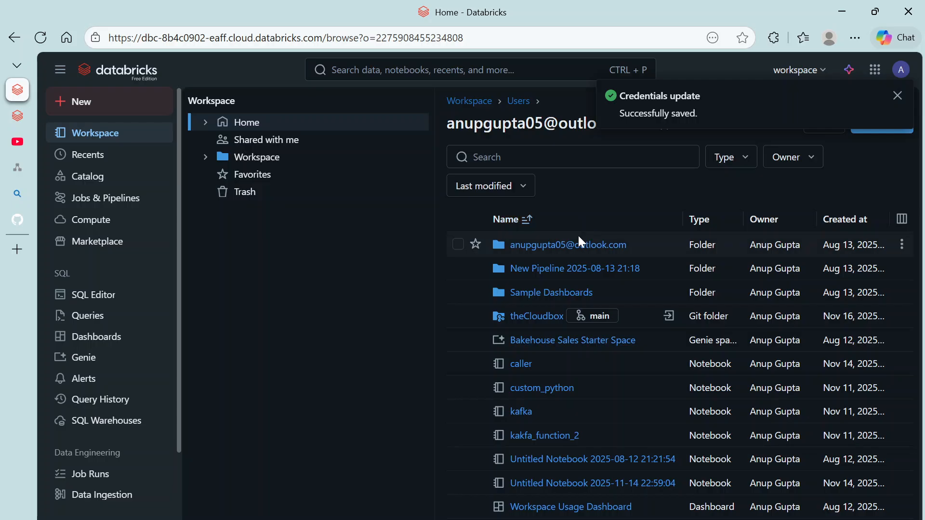
click(532, 317)
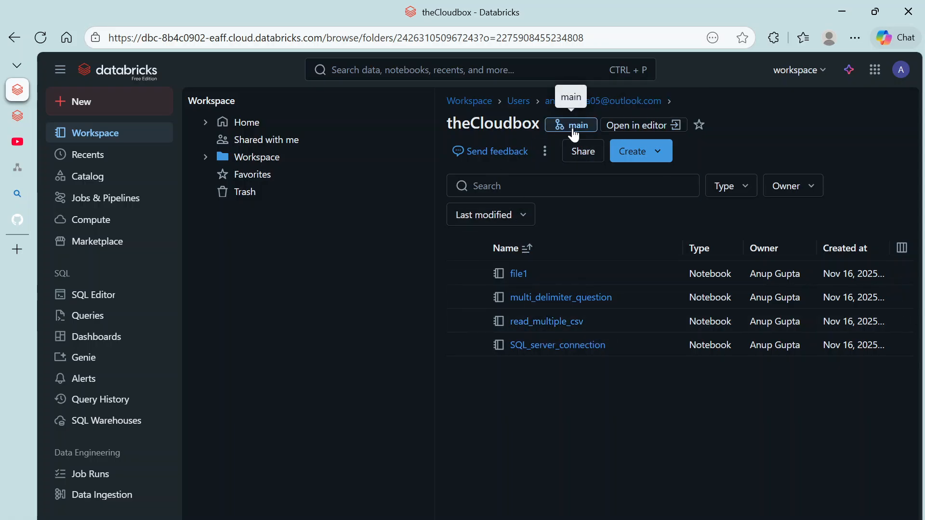
click(573, 126)
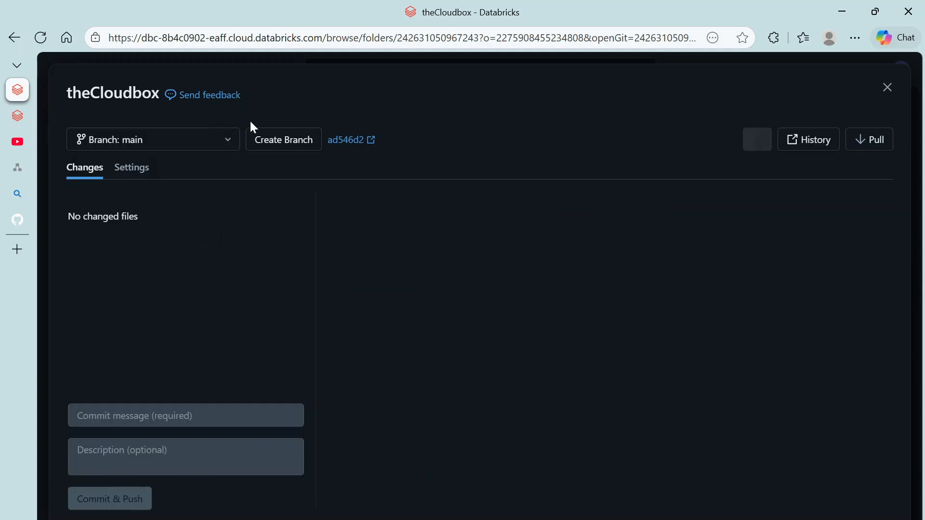
click(263, 141)
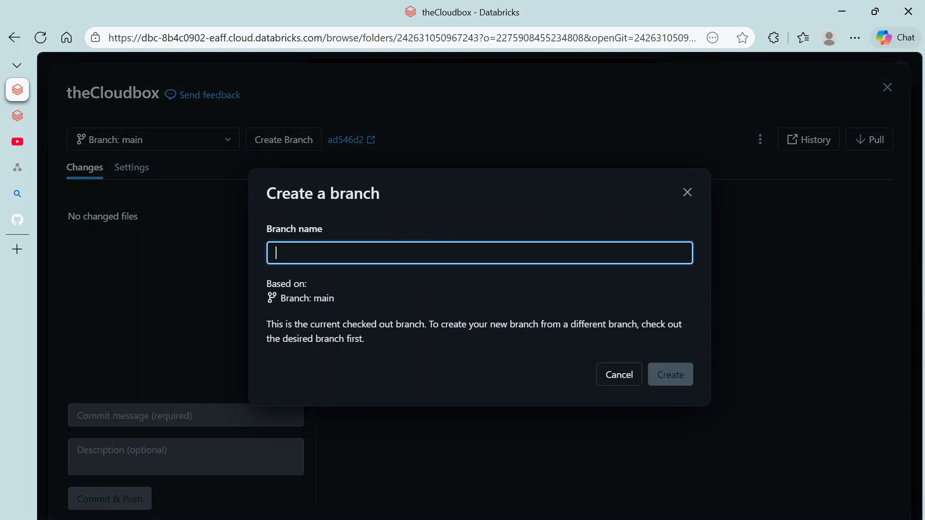
text(feature5)
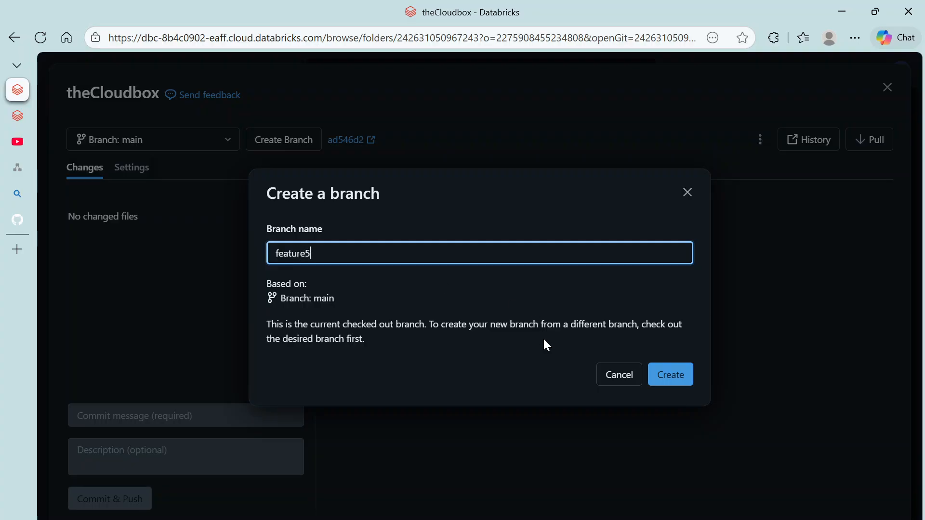
click(667, 375)
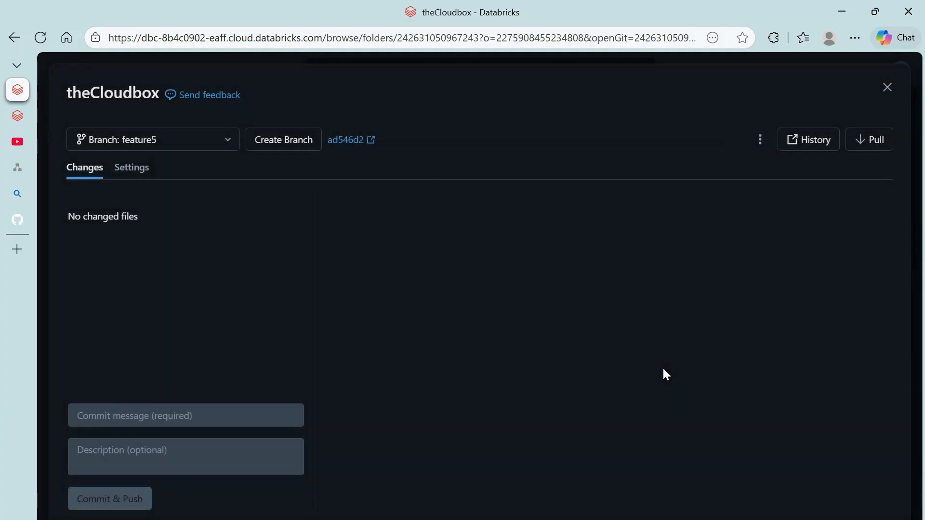
Step: Pull the latest changes into feature5 and close the Git panel
click(878, 144)
click(686, 344)
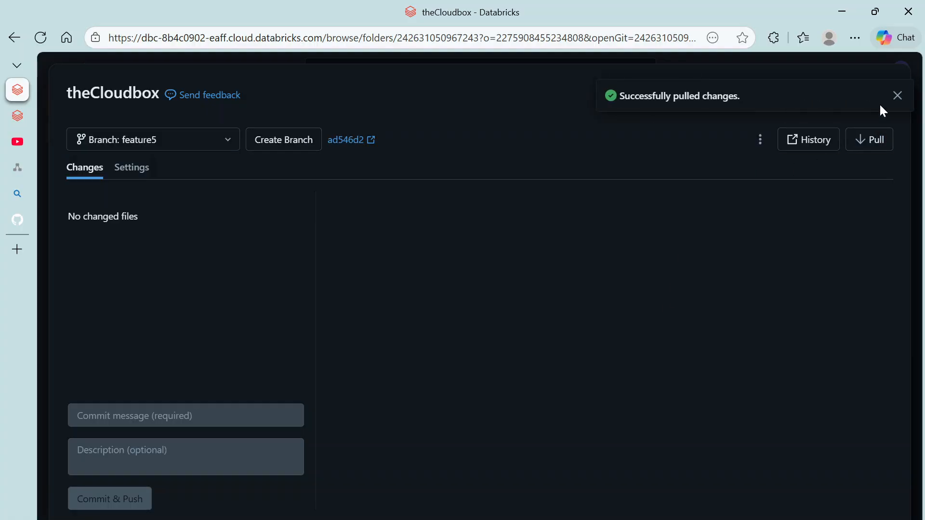
click(895, 101)
click(891, 95)
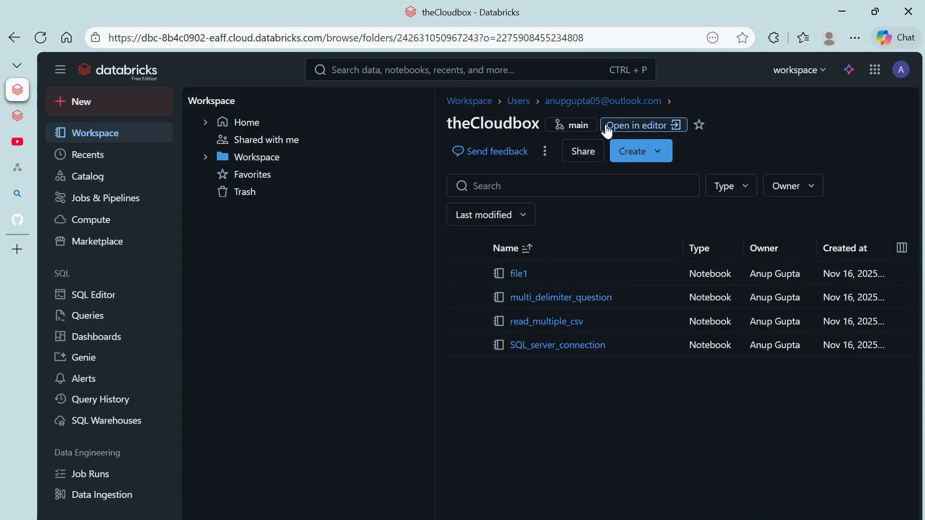
Step: Refresh theCloudbox folder and create a new notebook in it
click(40, 37)
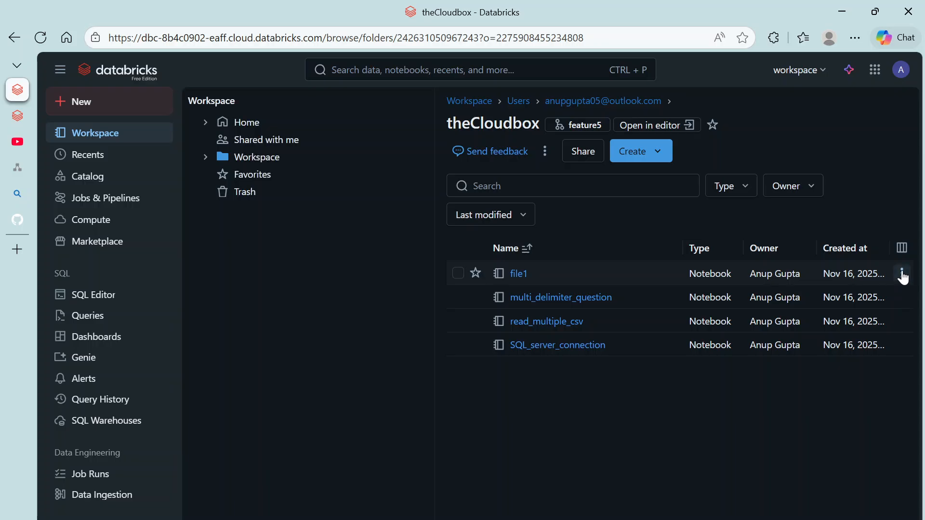
click(902, 273)
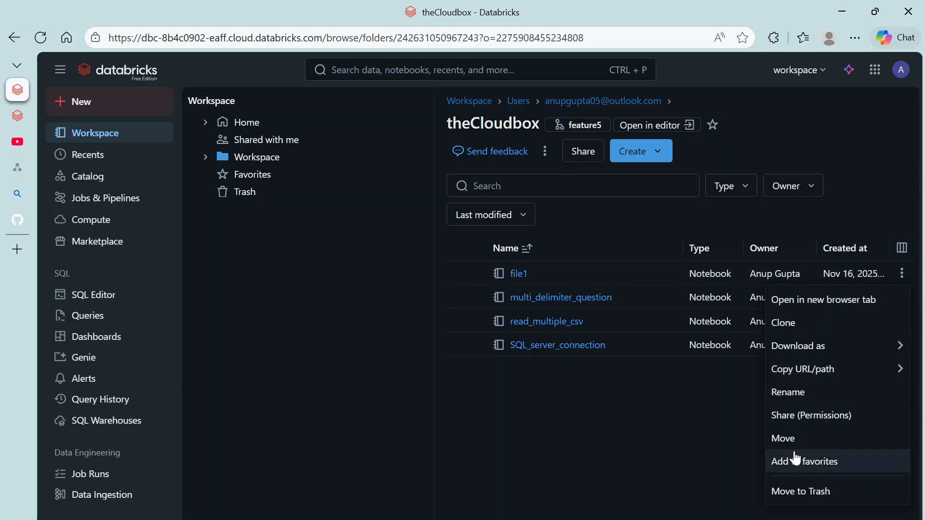
click(750, 389)
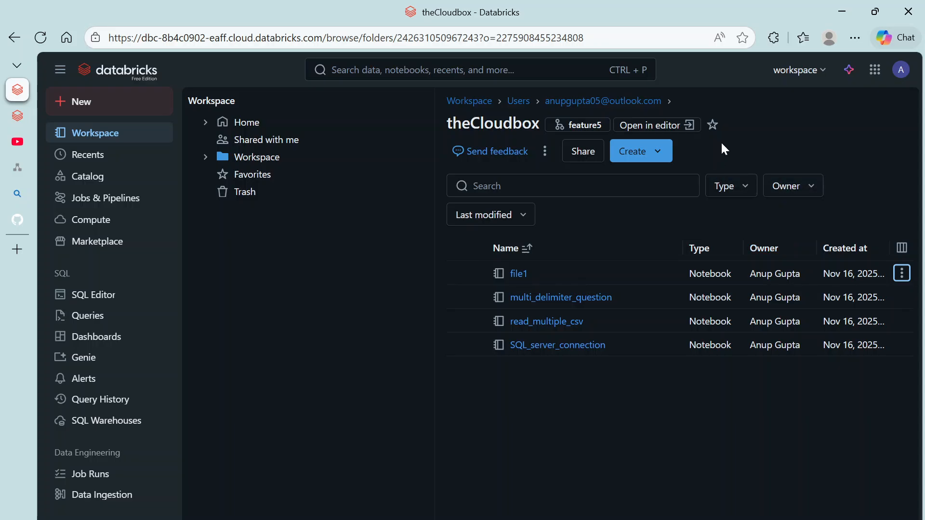
click(659, 152)
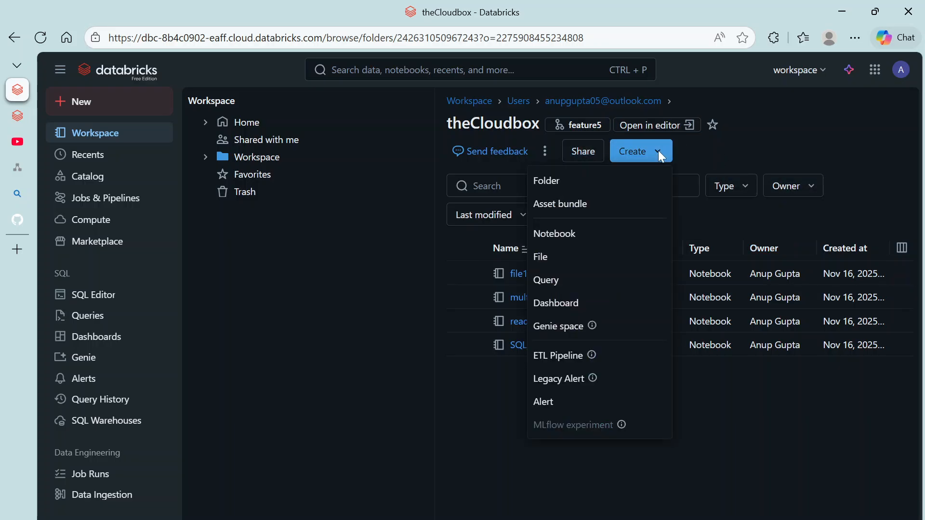
click(554, 237)
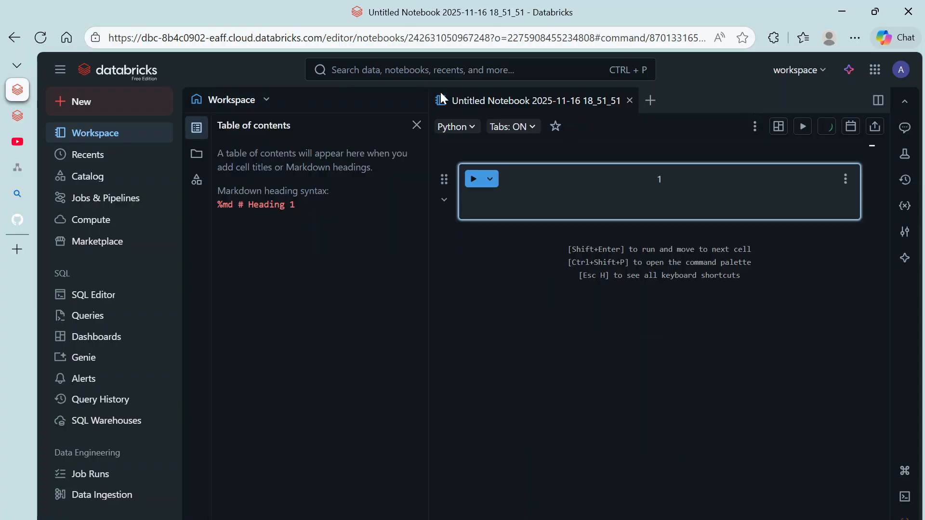
Step: Rename the new notebook to feature5.py
double_click(510, 101)
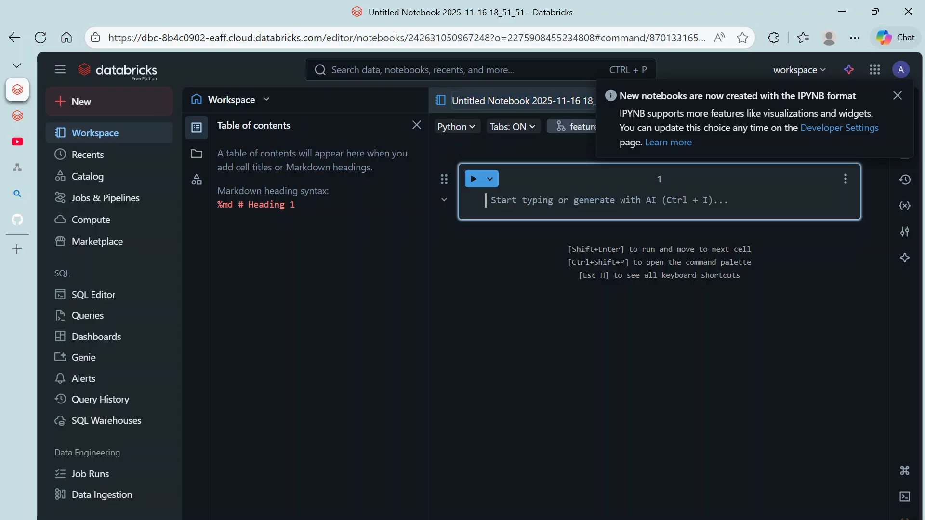
text(feature5.py)
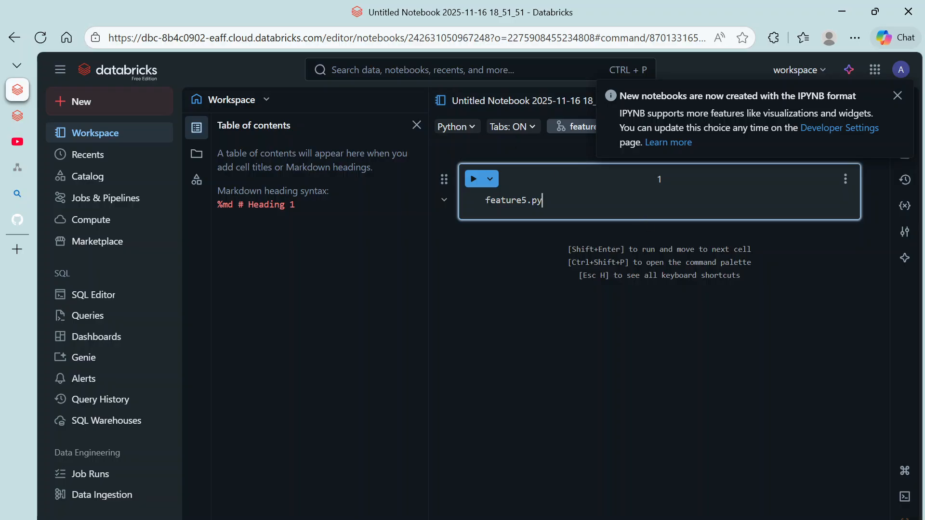
key(ctrl+a)
key(ctrl+c)
key(BackSpace)
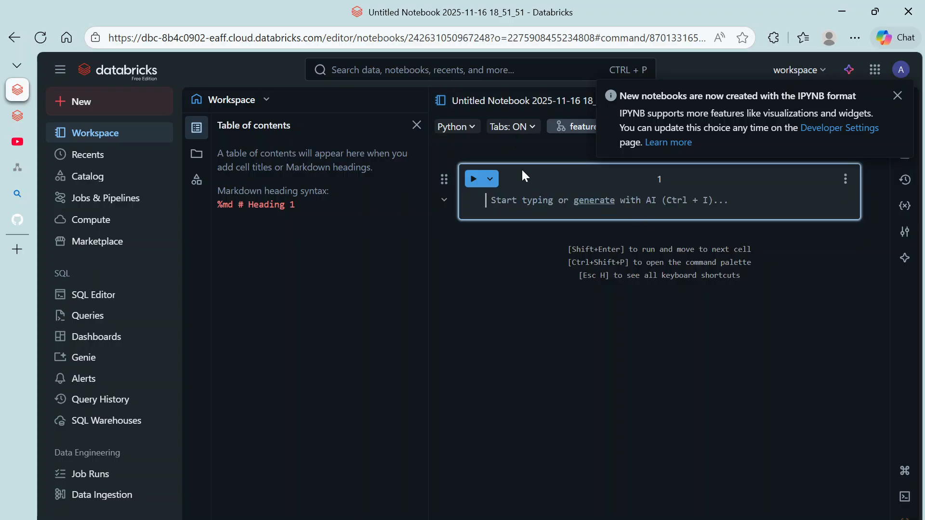
double_click(511, 100)
key(ctrl+v)
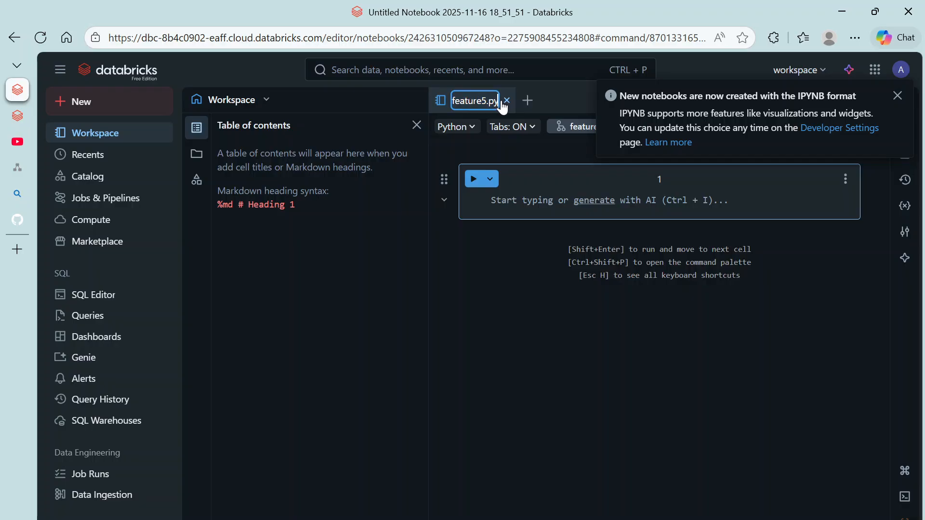
key(Return)
Step: Write print("Databricks is really nice") in cell 1 and add a '#####python is python' comment cell
click(525, 198)
text(print()
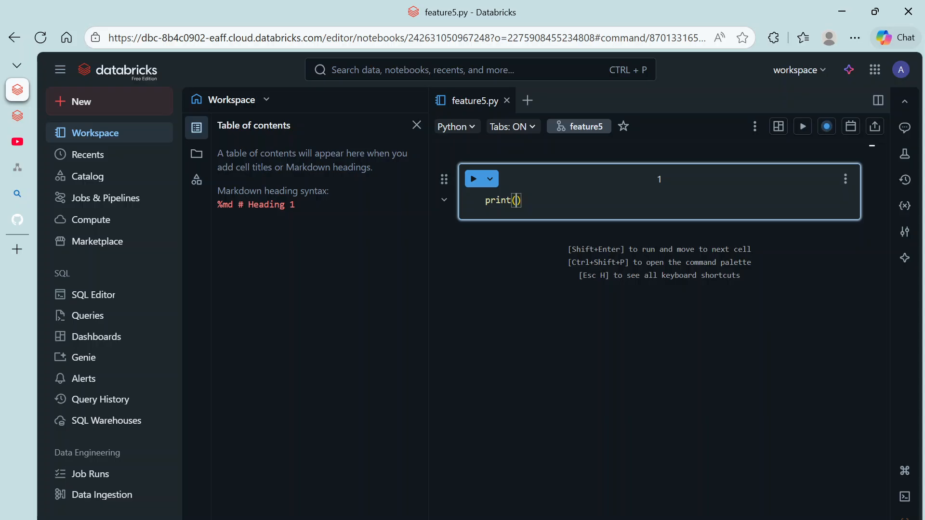
text("Databricks is )
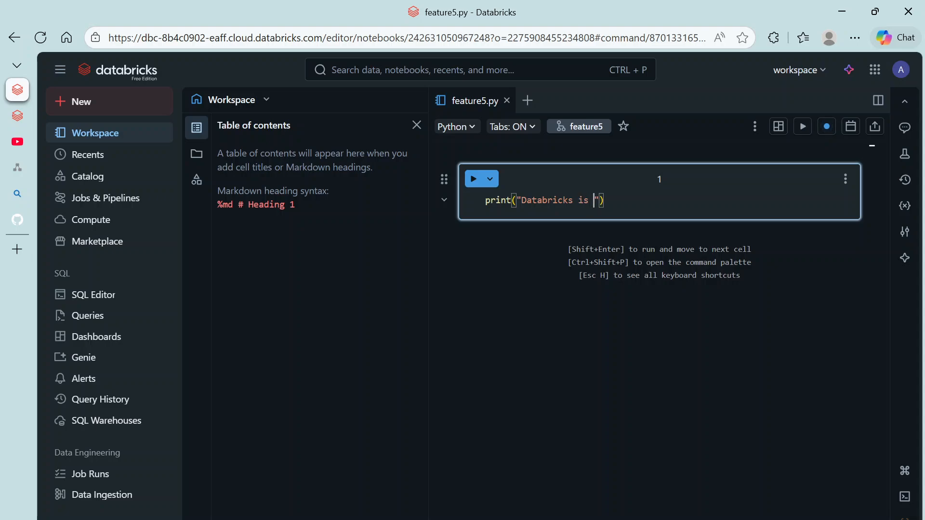
text(really nice)
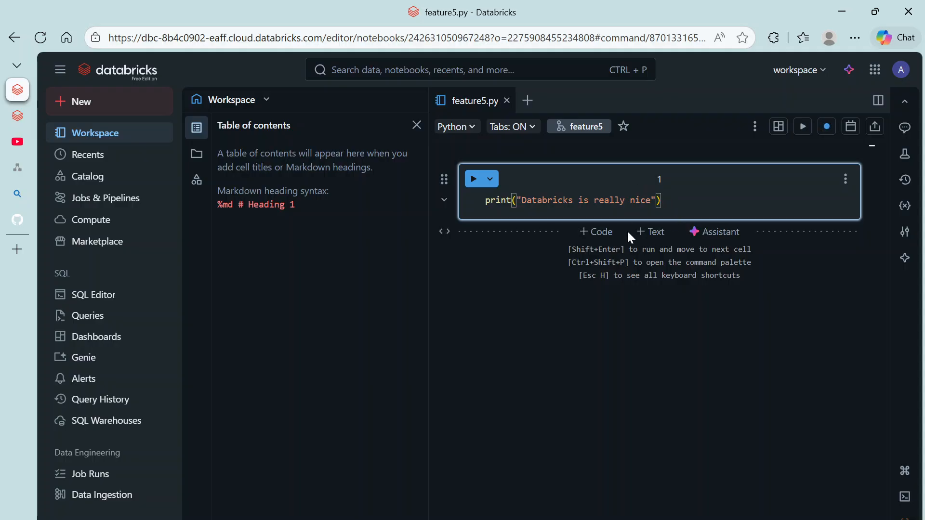
click(589, 231)
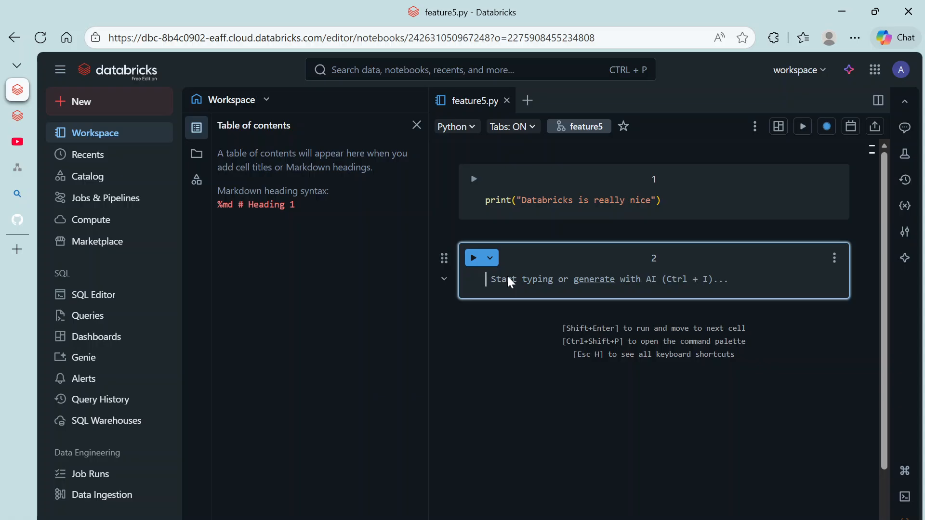
text(-----)
key(BackSpace)
key(BackSpace)
key(BackSpace)
key(BackSpace)
key(BackSpace)
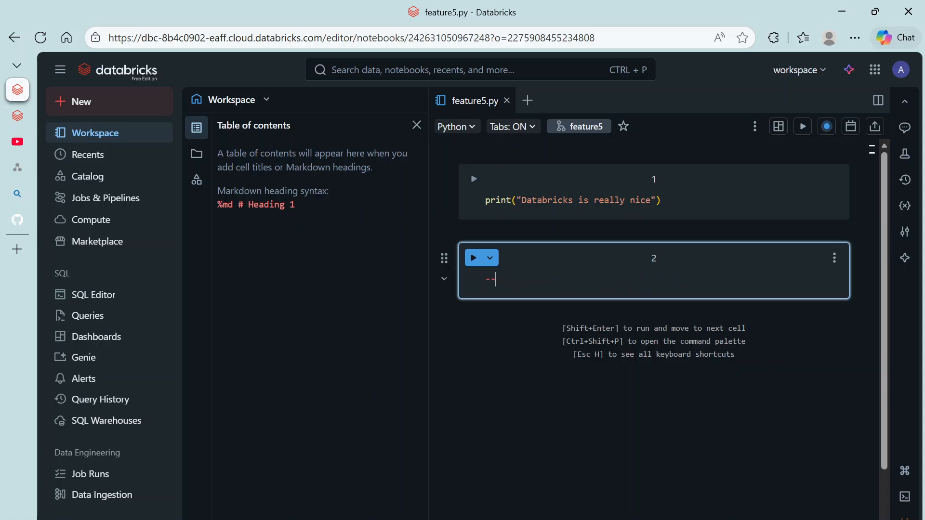
text(#####python is python)
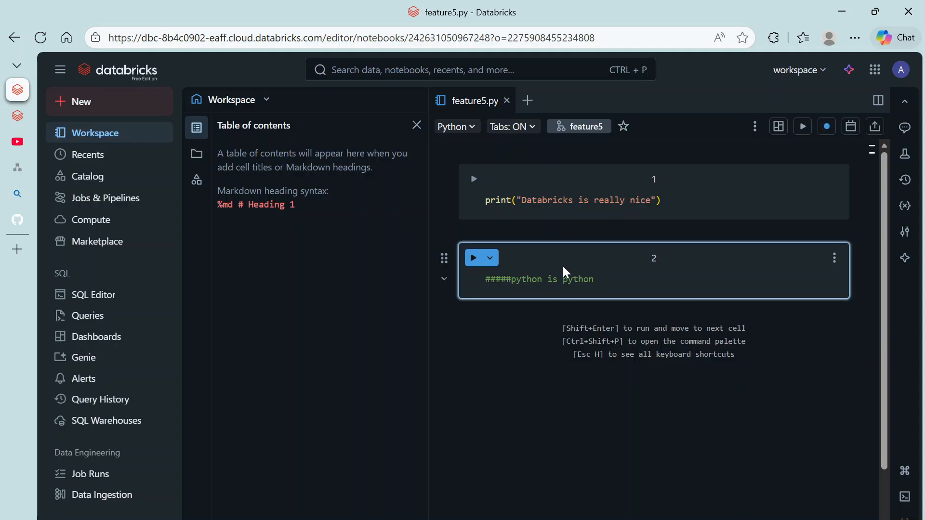
Step: Navigate in GitHub to the theCloudbox repository
click(98, 137)
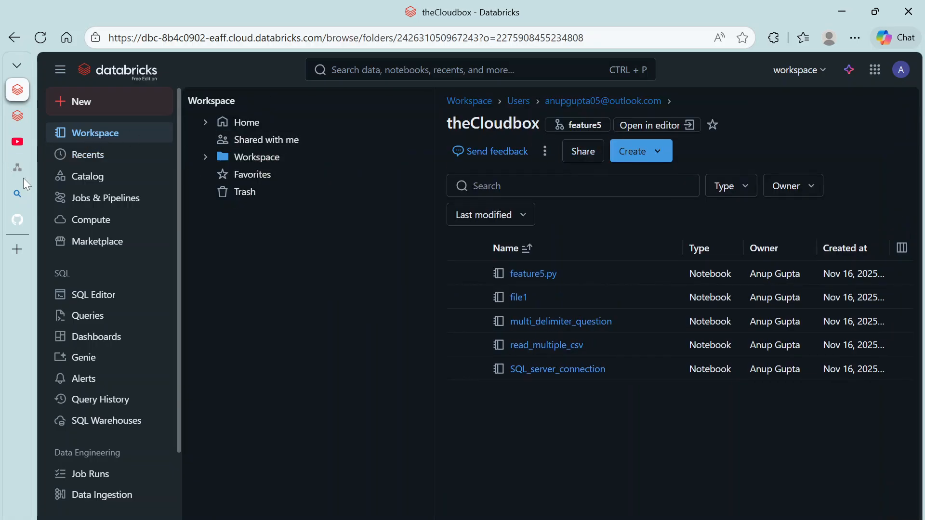
mouse_move(30, 199)
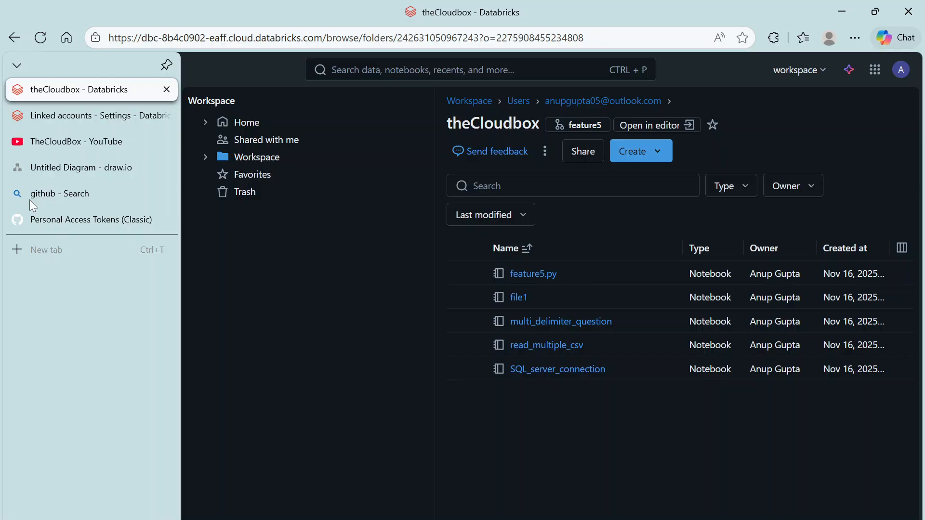
click(30, 199)
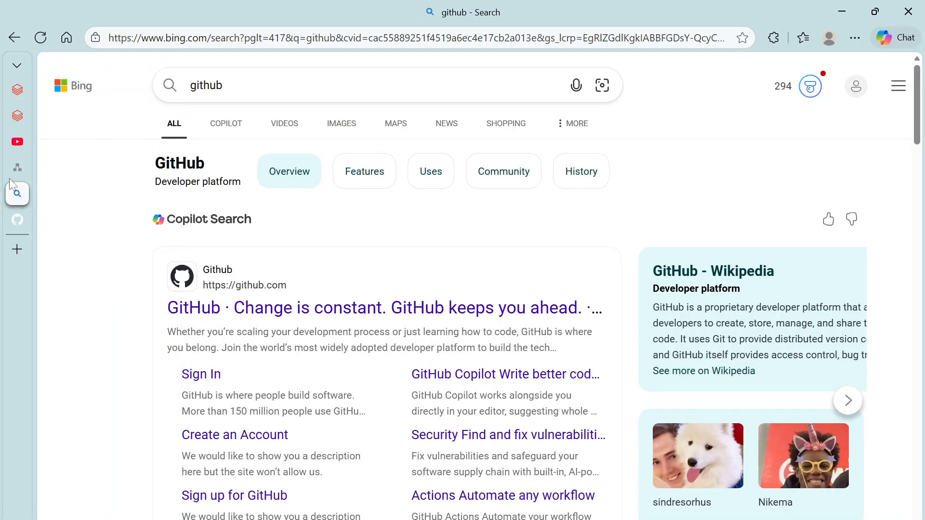
mouse_move(9, 178)
click(49, 222)
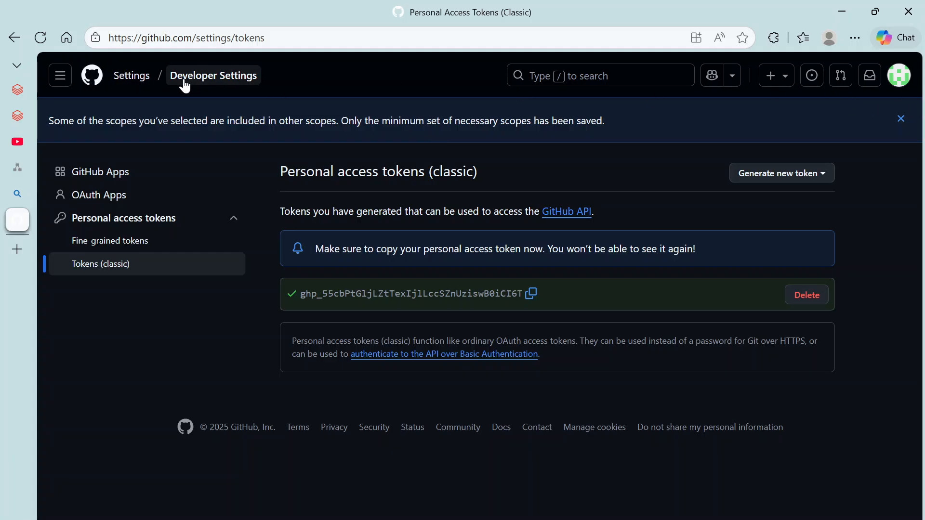
click(90, 78)
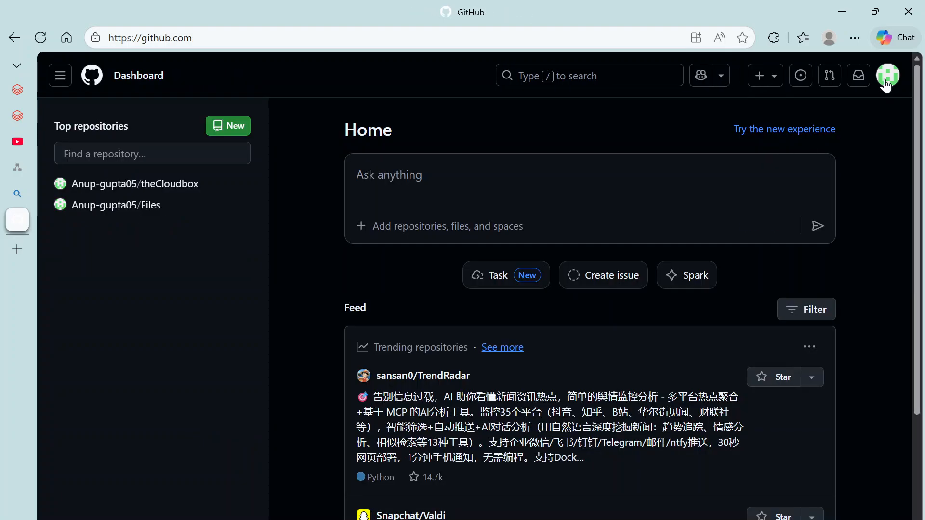
click(886, 86)
click(163, 185)
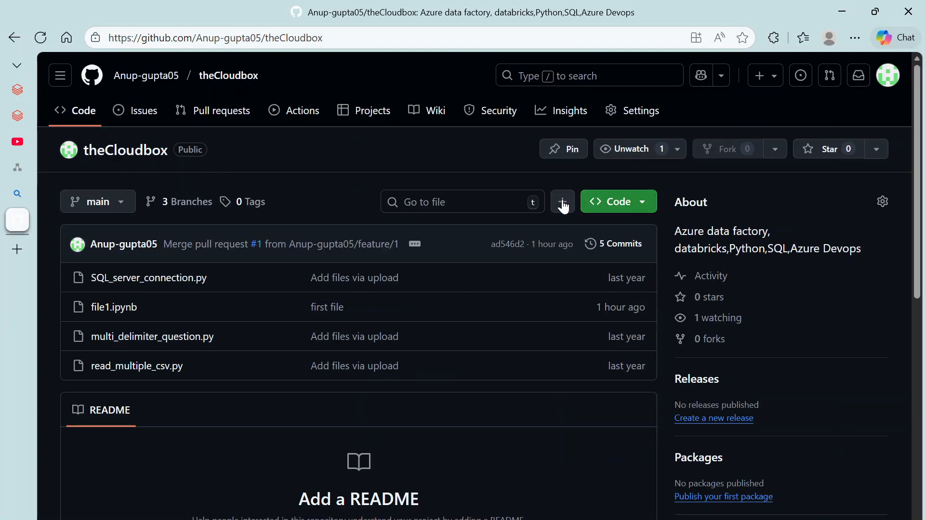
Step: Start a new pull request comparing feature5 against base main
click(192, 202)
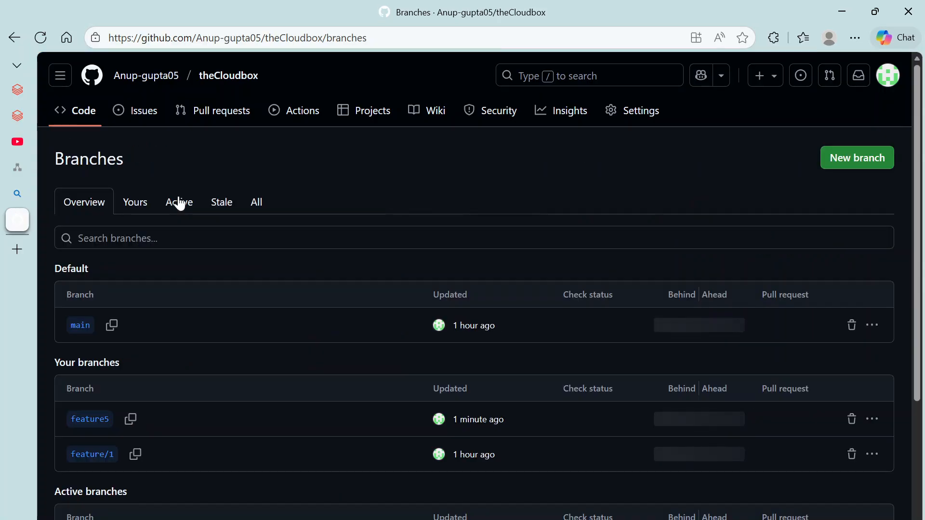
click(91, 423)
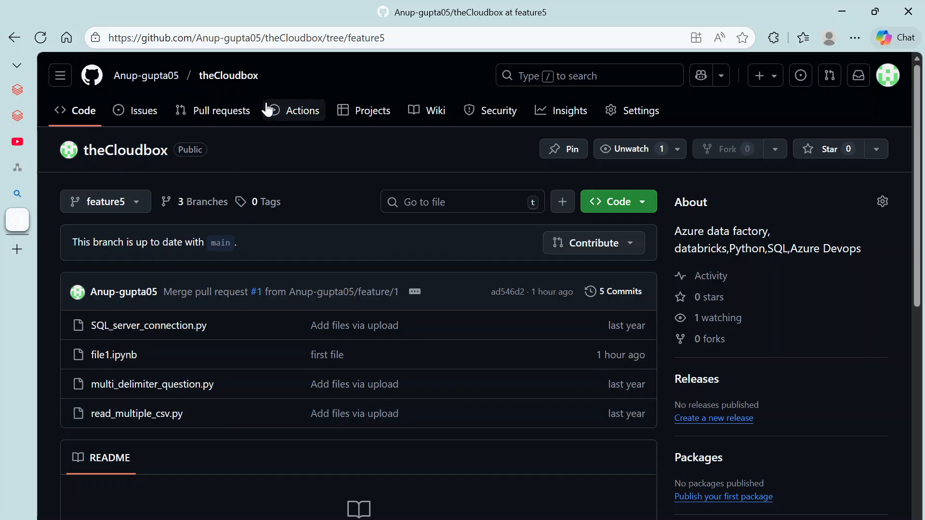
click(225, 112)
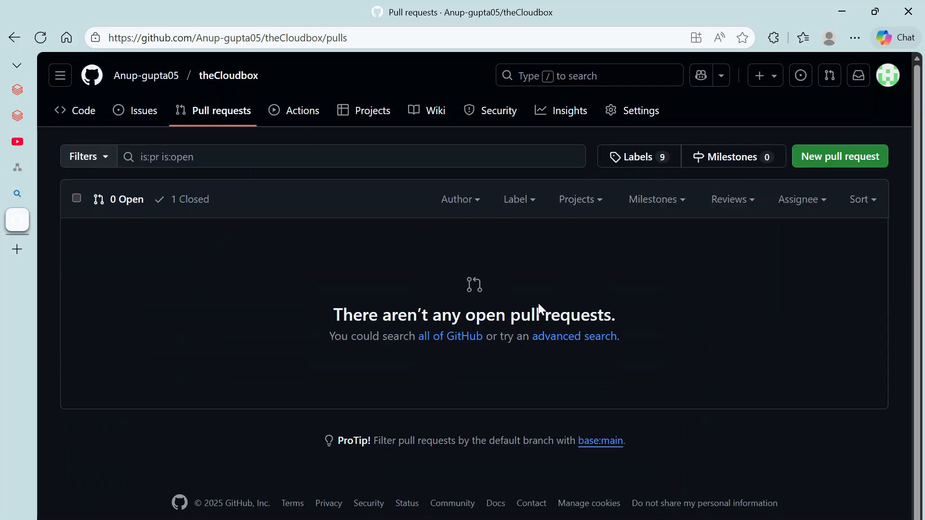
click(873, 166)
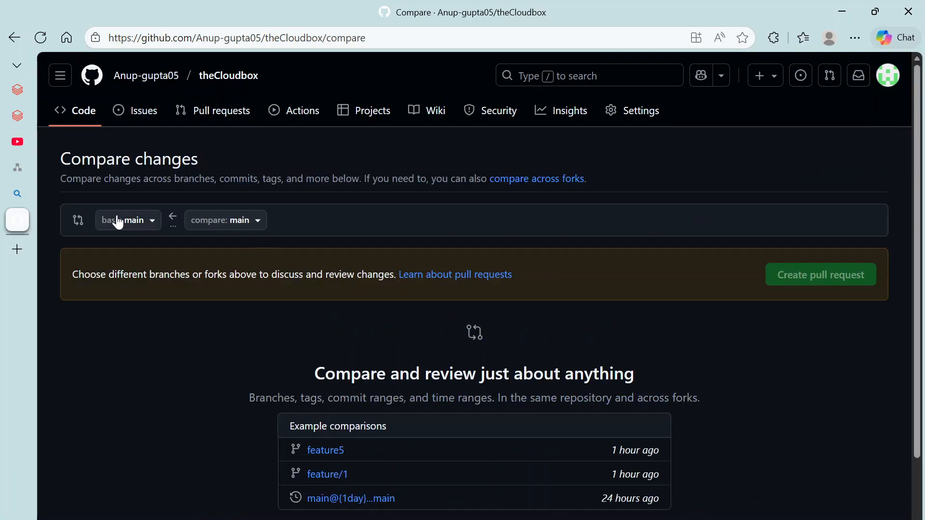
click(230, 224)
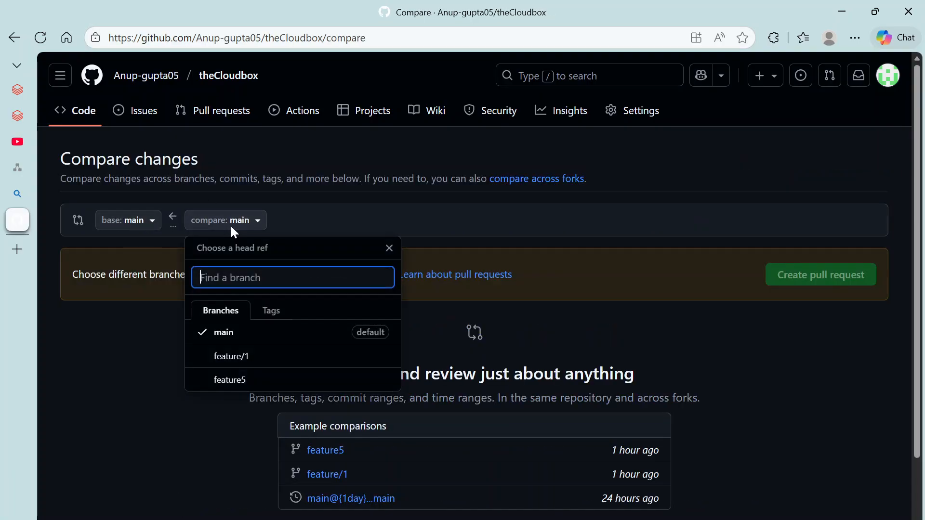
click(228, 381)
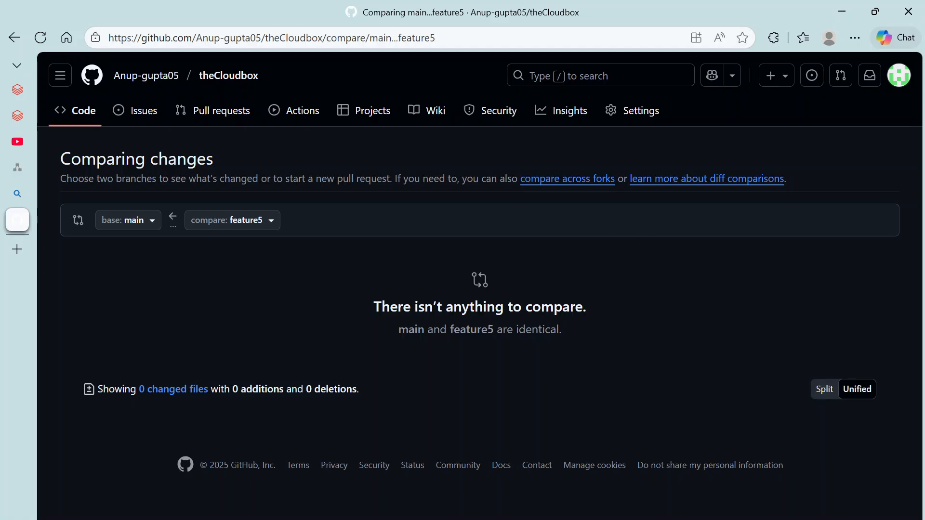
Step: Return to the Databricks workspace and browse the Workspace and Repos folders
mouse_move(24, 119)
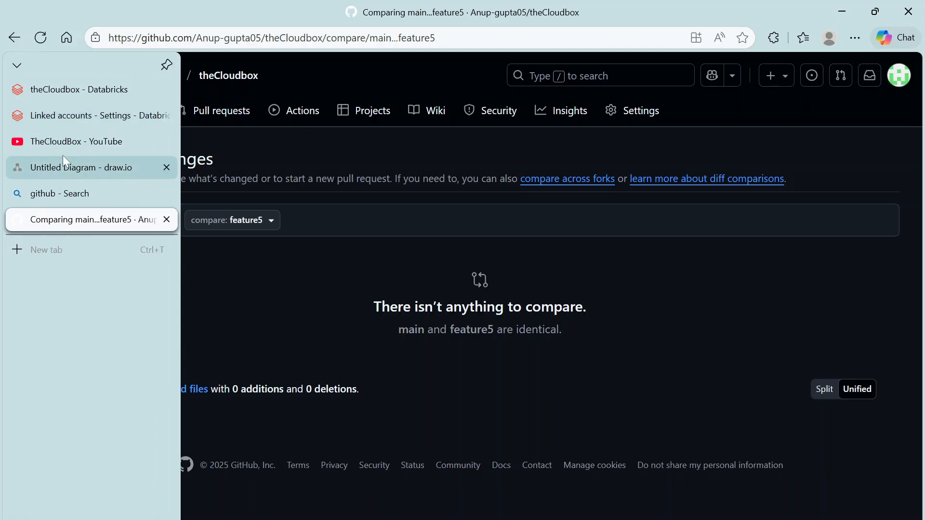
click(62, 125)
click(63, 90)
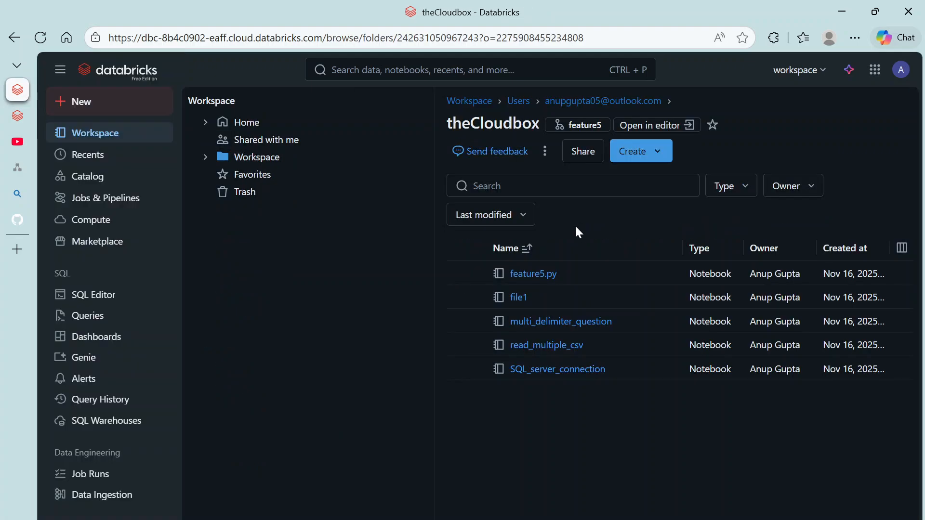
click(247, 163)
click(521, 246)
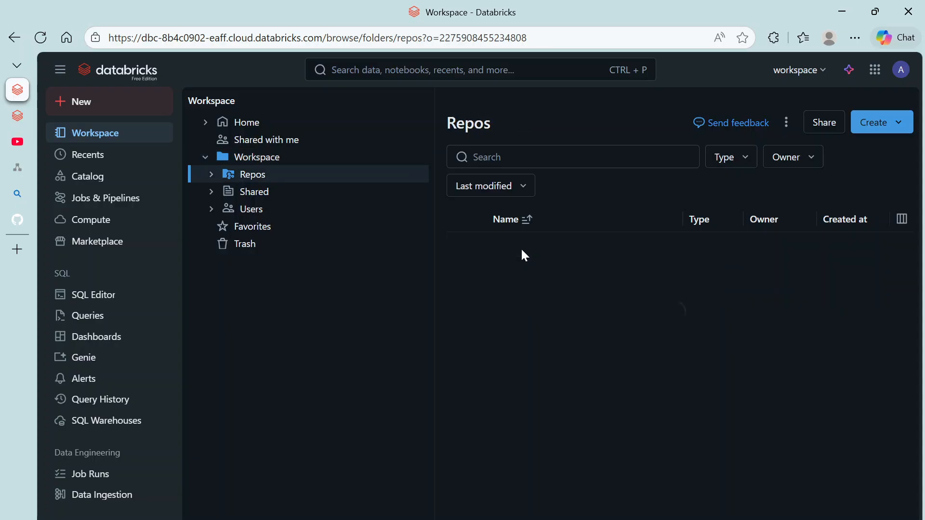
click(523, 248)
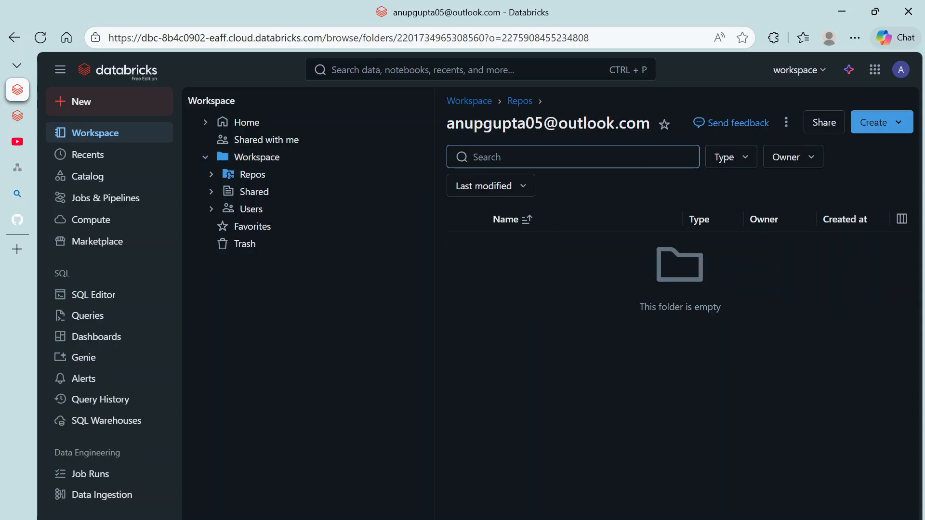
Step: Open the theCloudbox Git folder from the home folder, showing feature5.py
click(467, 101)
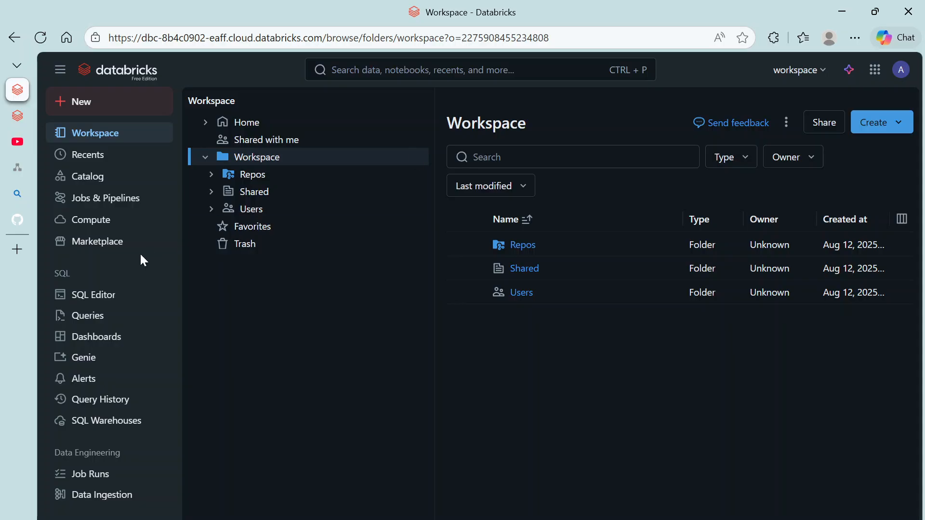
click(246, 179)
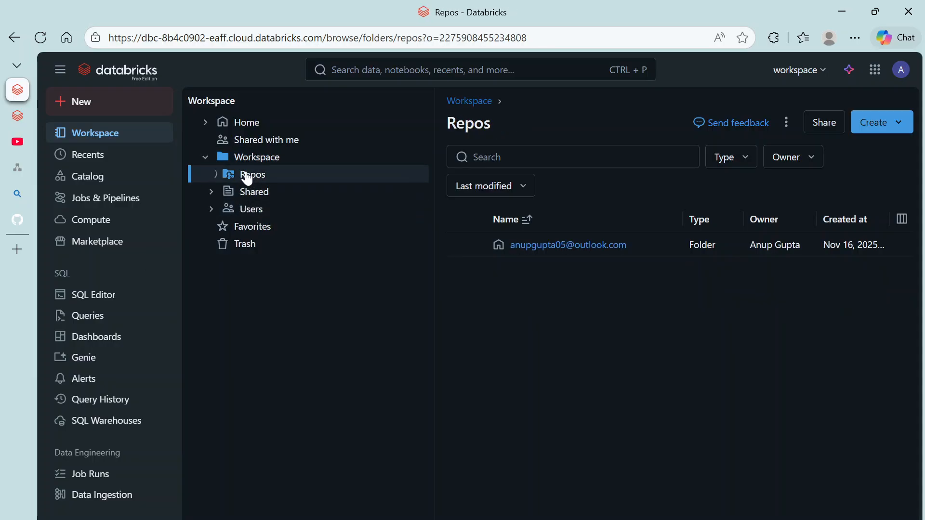
click(212, 182)
click(210, 182)
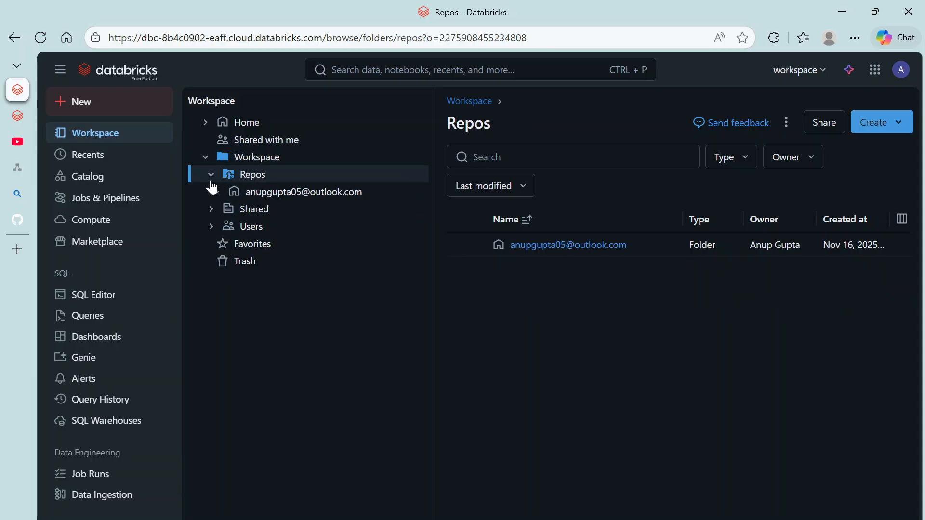
click(246, 230)
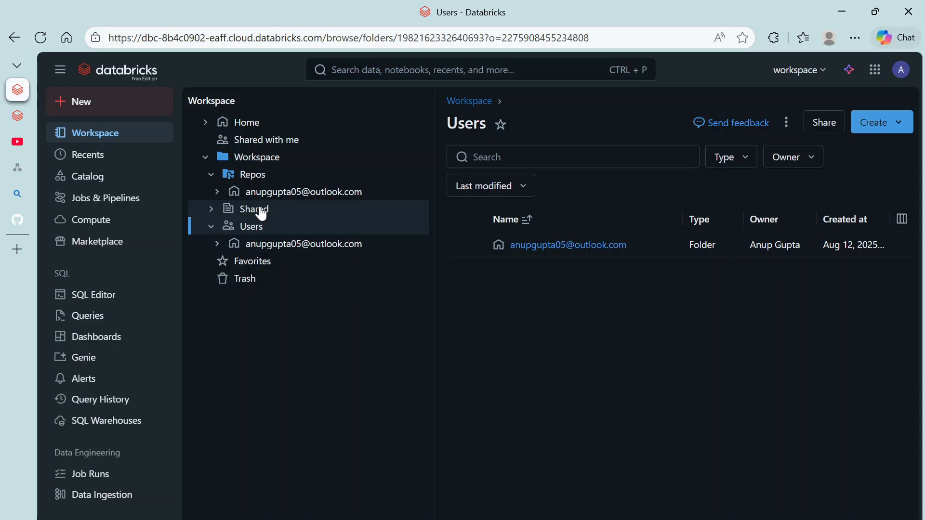
click(262, 157)
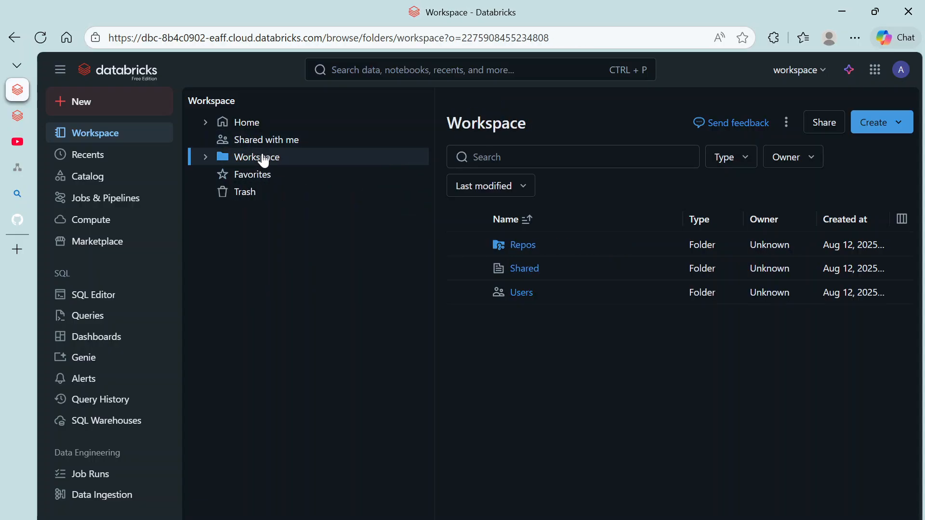
click(251, 123)
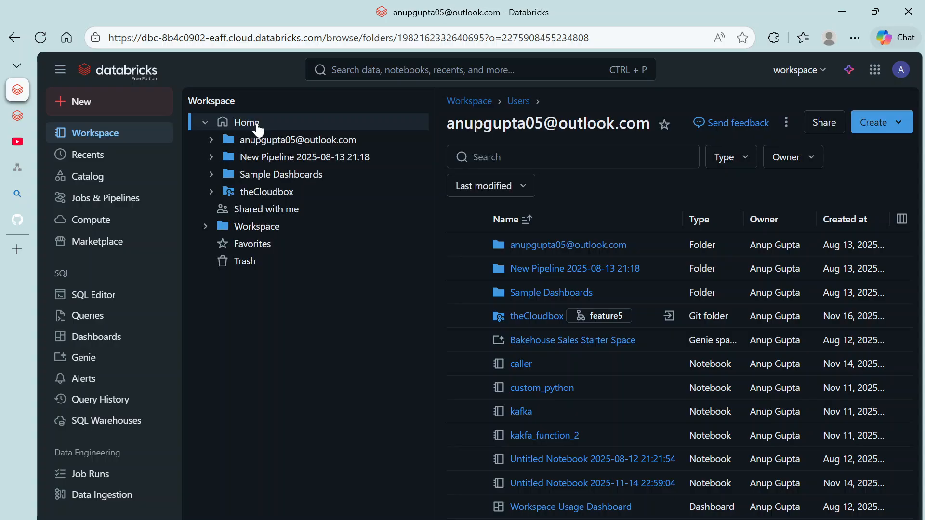
click(536, 319)
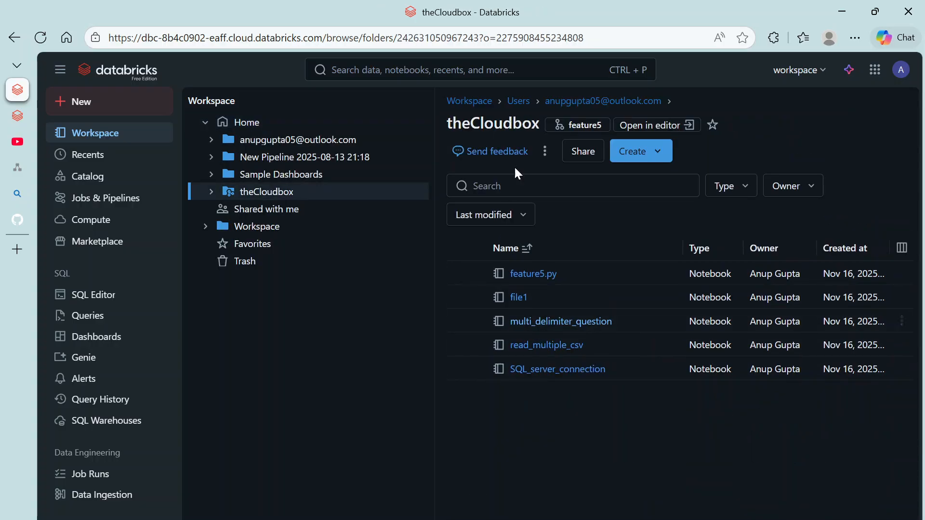
Step: Commit feature5.py with message 'added a new file' and push it to feature5
click(578, 127)
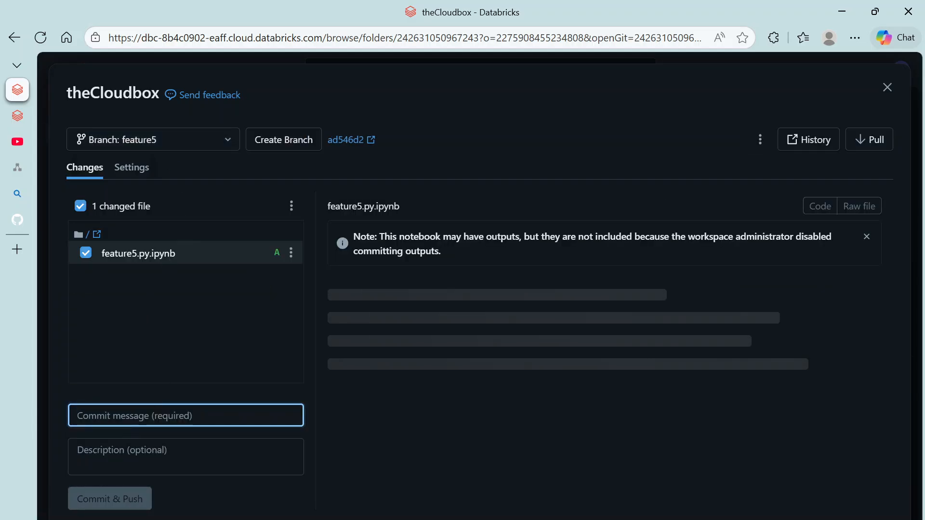
text(added a new file)
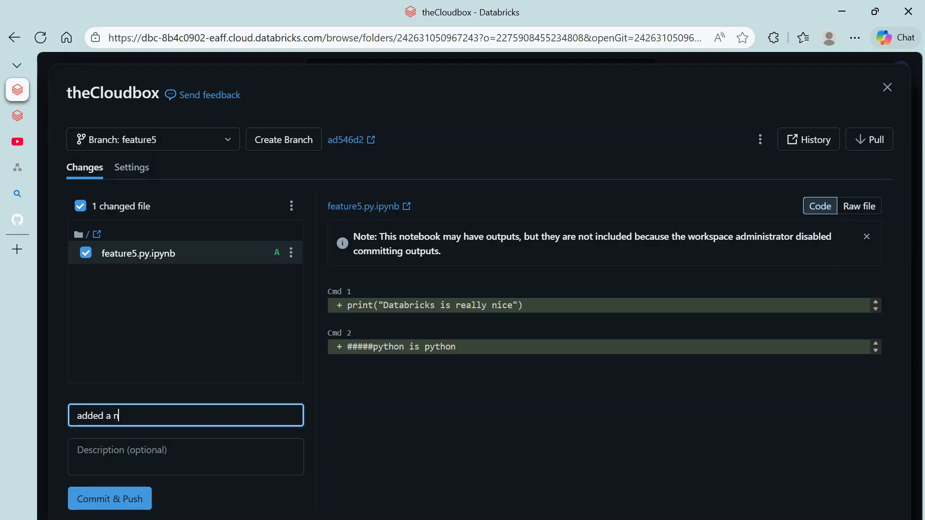
click(101, 504)
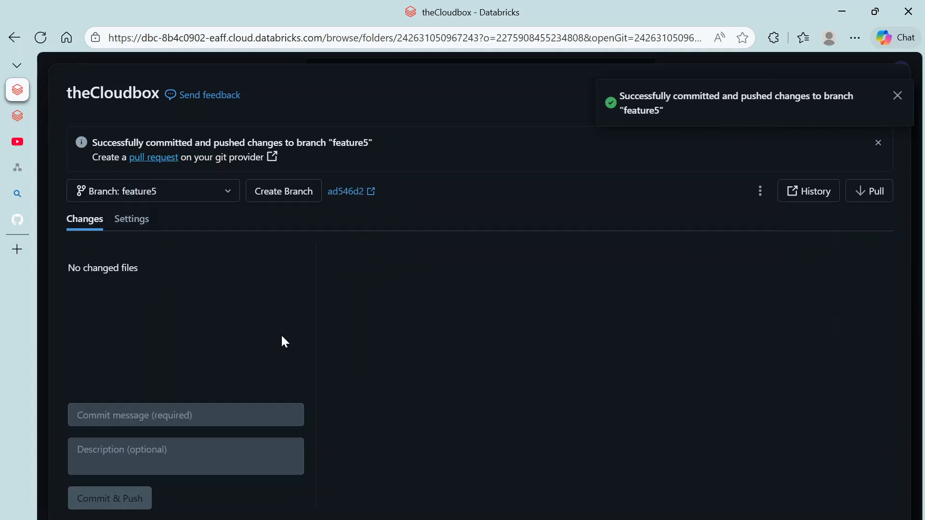
Step: Review the refreshed main...feature5 comparison showing feature5.py.ipynb with 62 additions
click(30, 217)
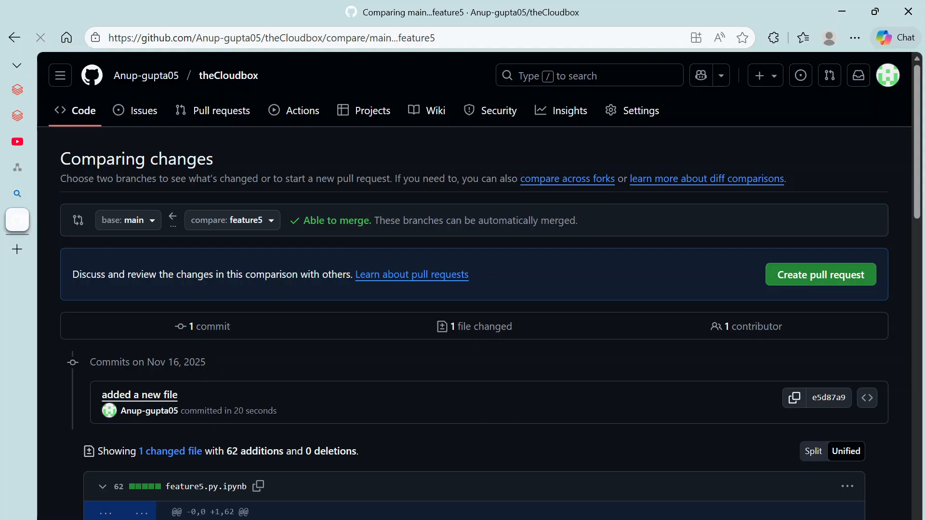
scroll(241, 350, down, 4)
scroll(241, 277, down, 5)
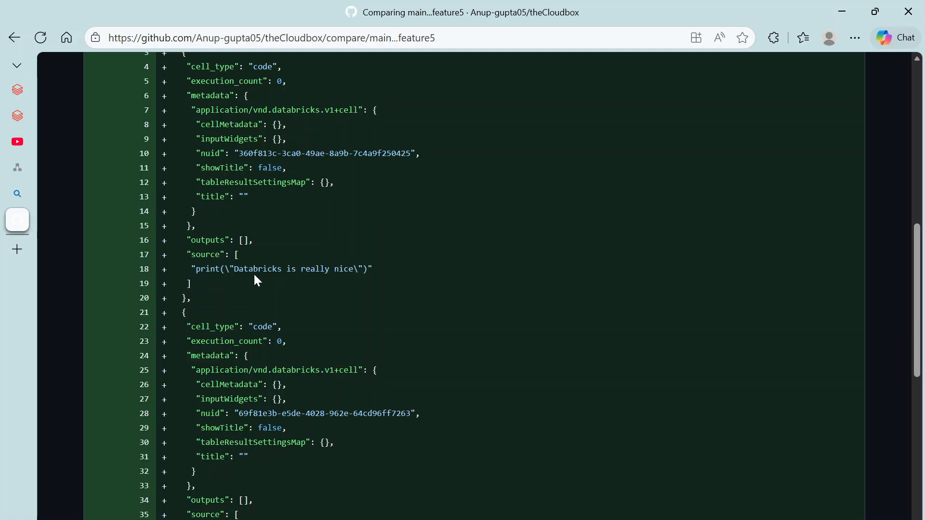
scroll(268, 441, down, 8)
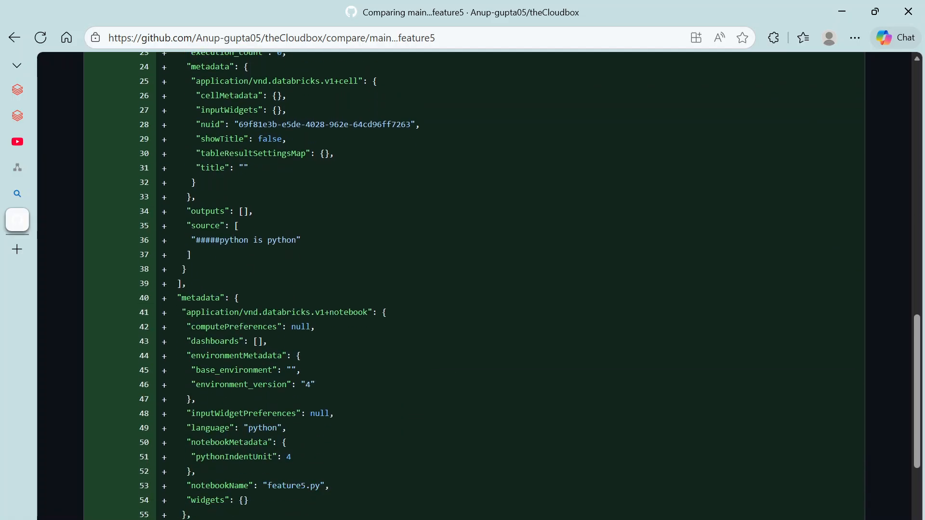
scroll(273, 343, up, 4)
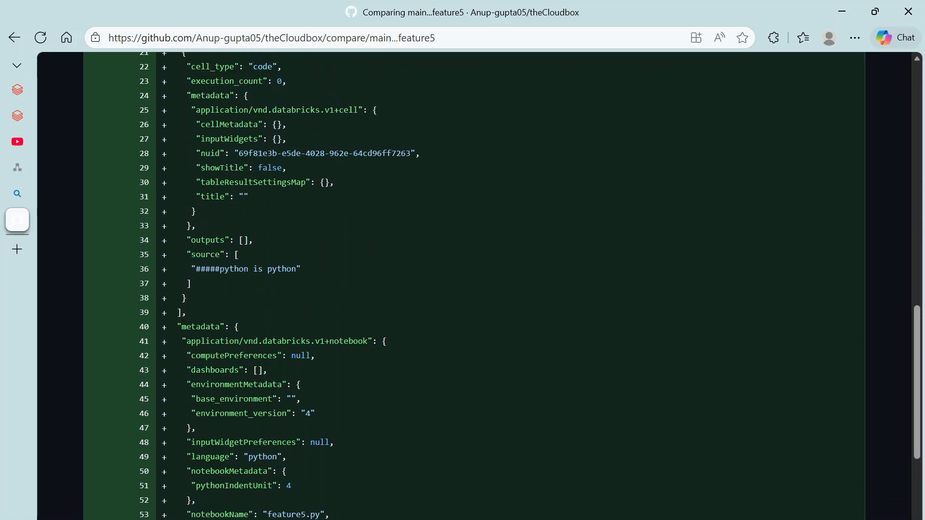
scroll(200, 269, up, 13)
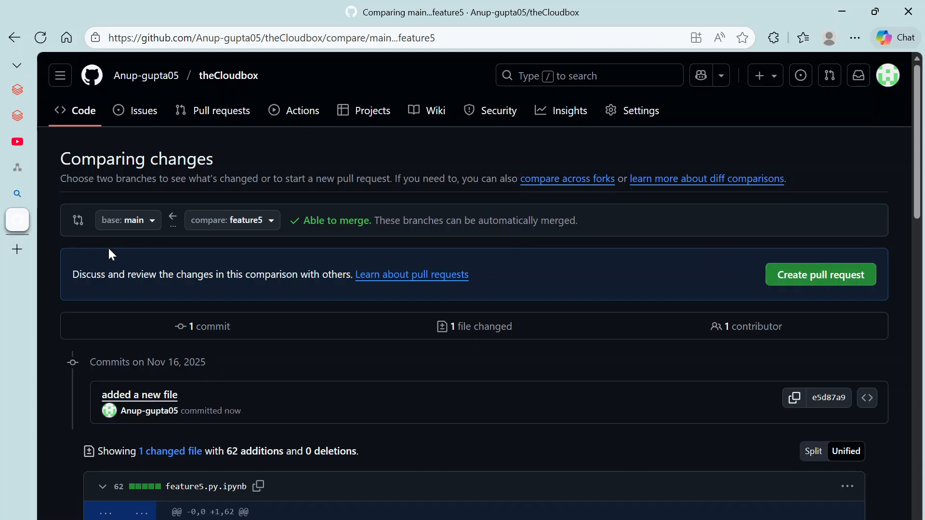
Step: Create pull request #2 'added a new file' from feature5 into main with a matching description
click(23, 91)
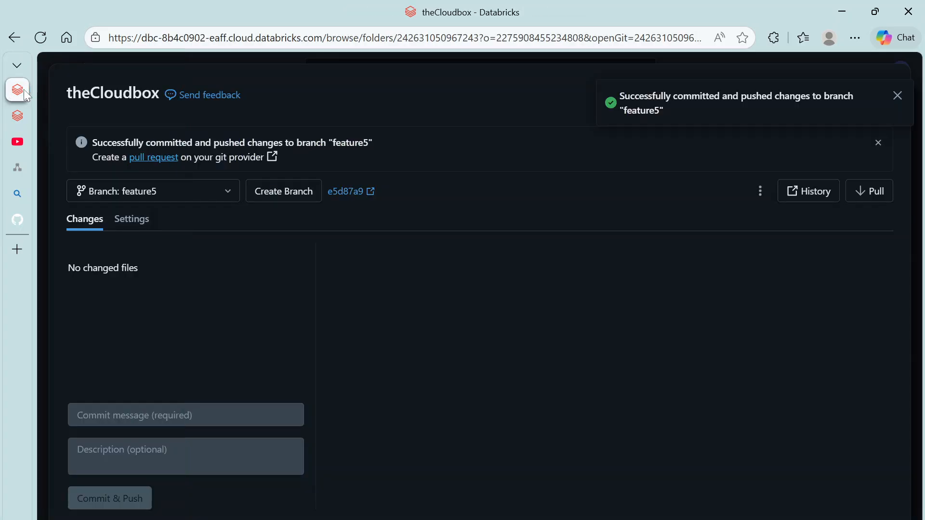
click(152, 157)
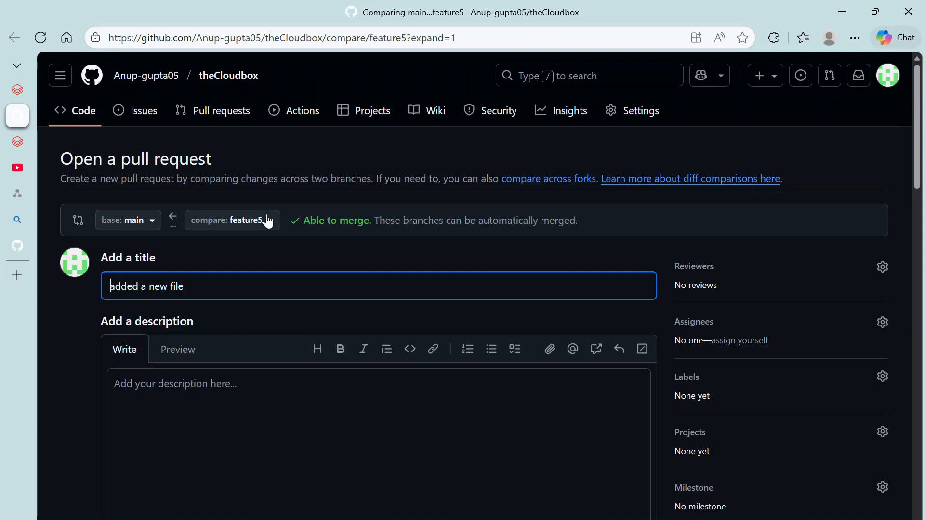
click(175, 384)
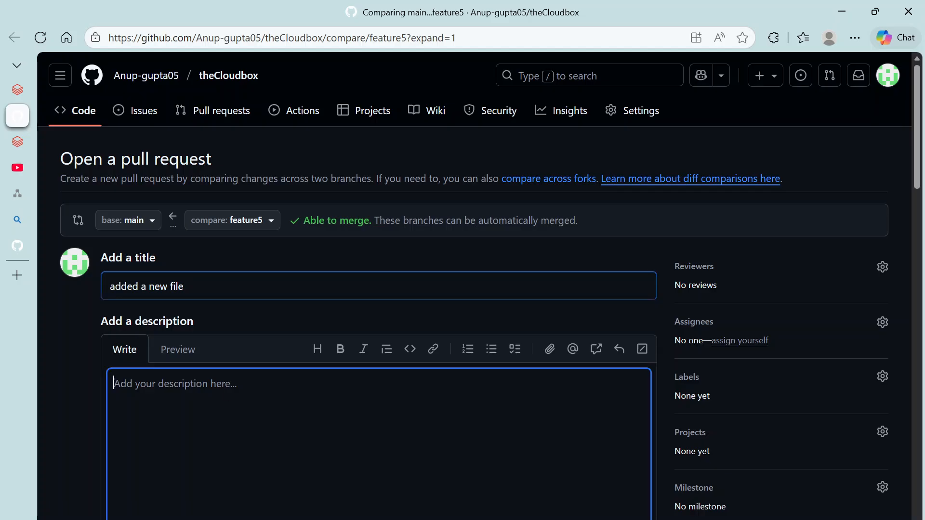
text(added va new file)
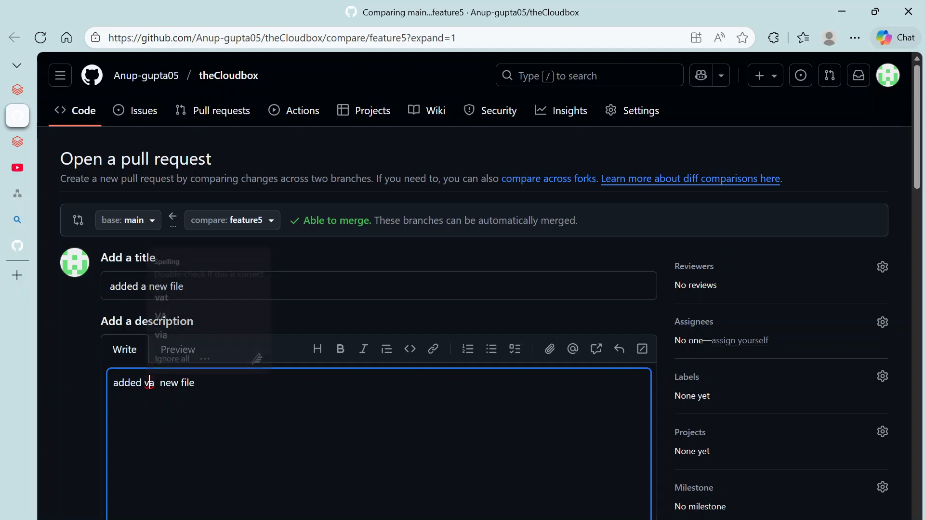
right_click(149, 384)
scroll(150, 384, down, 7)
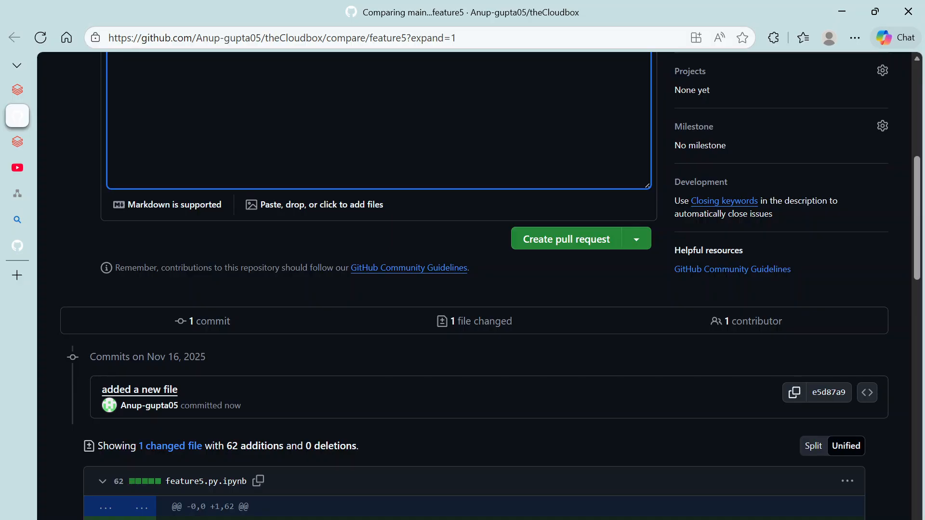
click(575, 239)
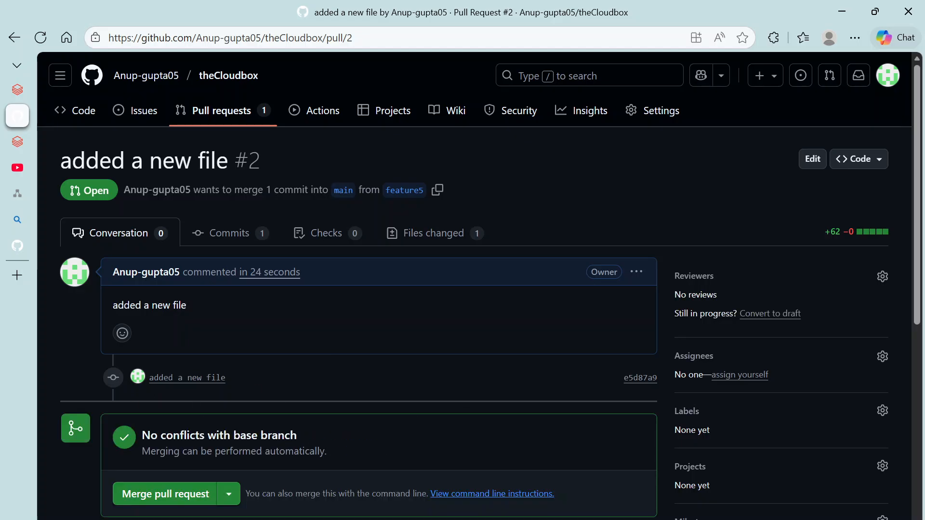
Step: Merge pull request #2 into main with a merge commit and delete the feature5 branch
scroll(174, 376, down, 3)
click(230, 350)
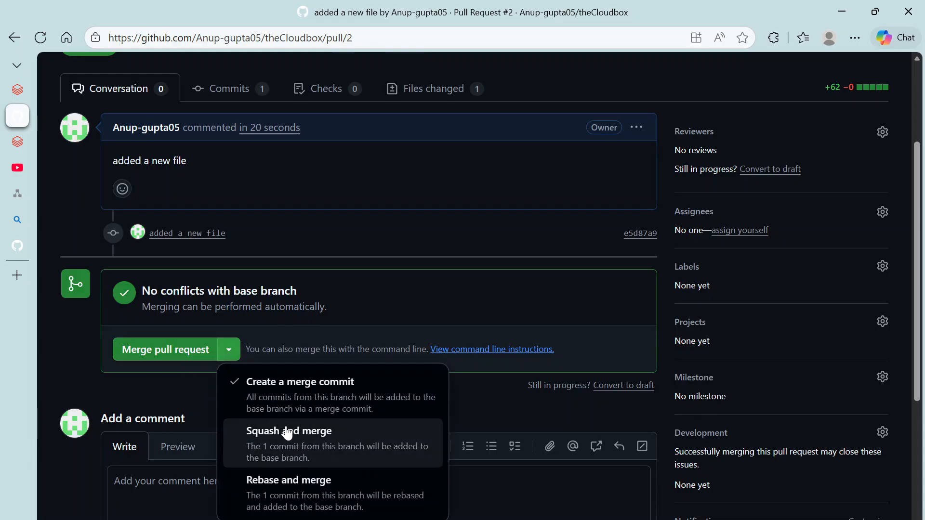
click(174, 402)
click(165, 349)
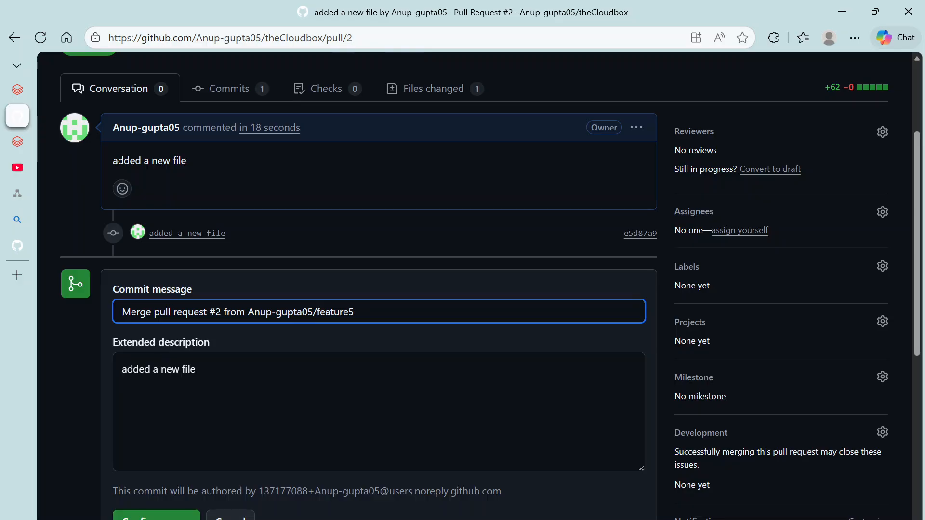
double_click(217, 383)
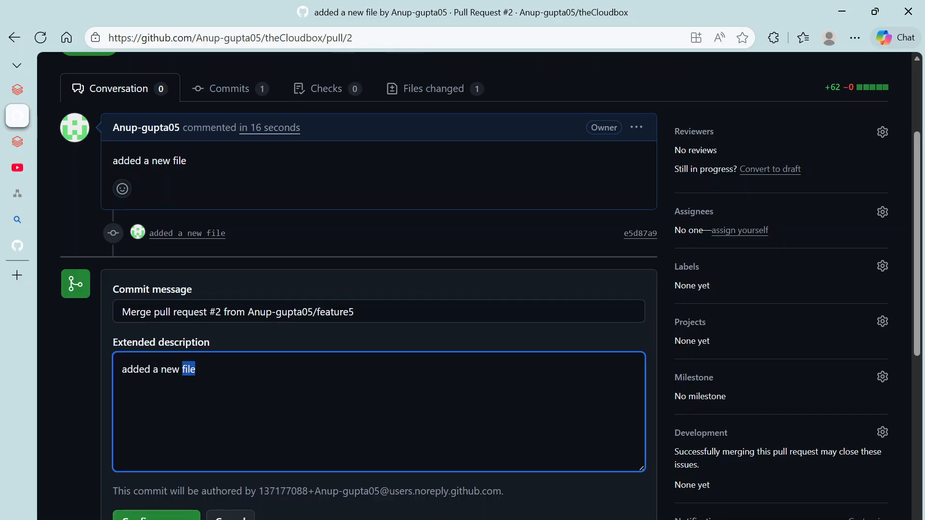
click(156, 517)
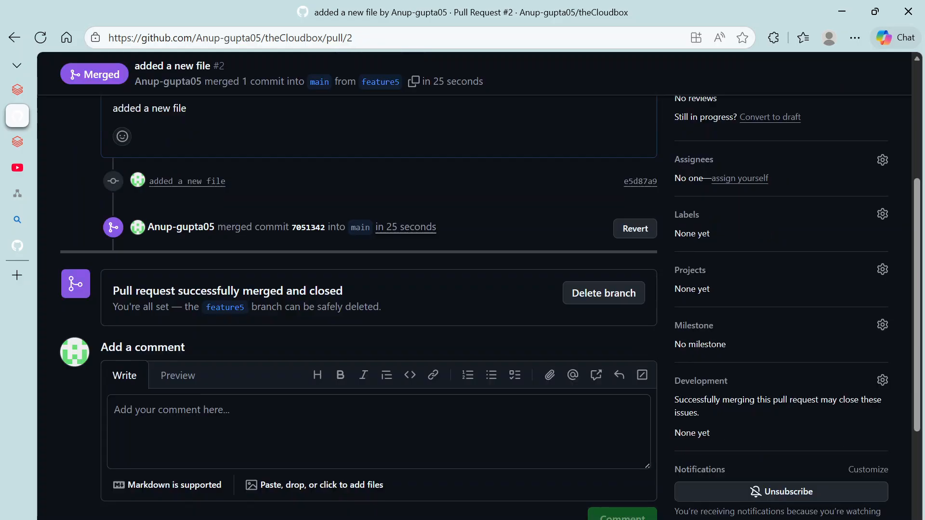
click(621, 304)
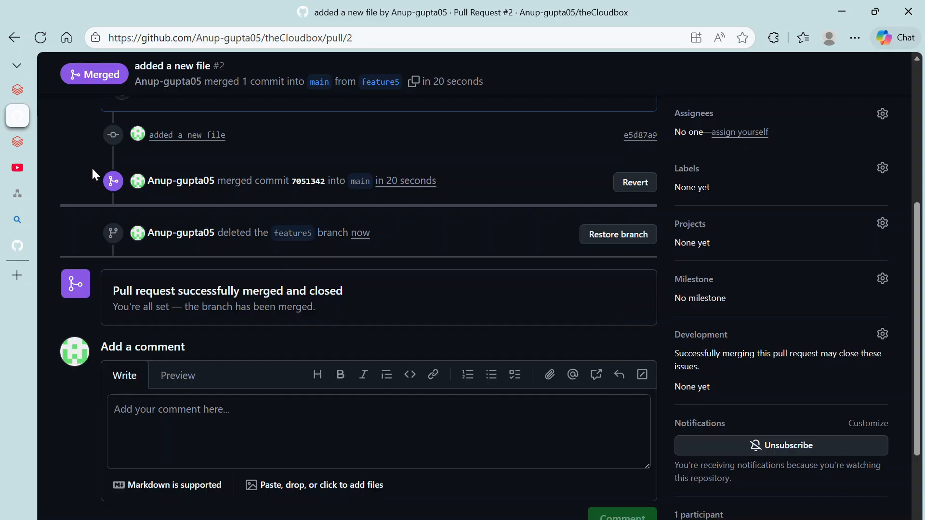
Step: Go back to the Databricks Git folder and reload the workspace page
click(24, 93)
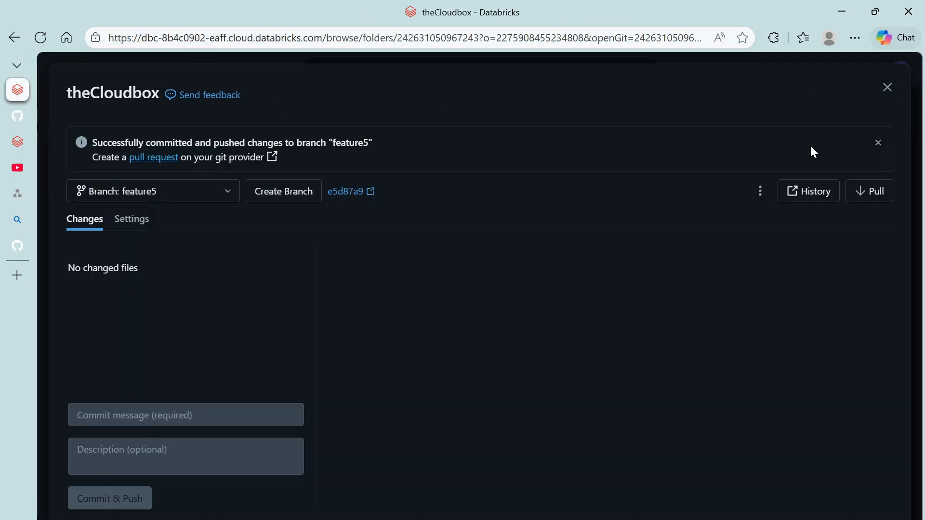
click(887, 87)
click(46, 39)
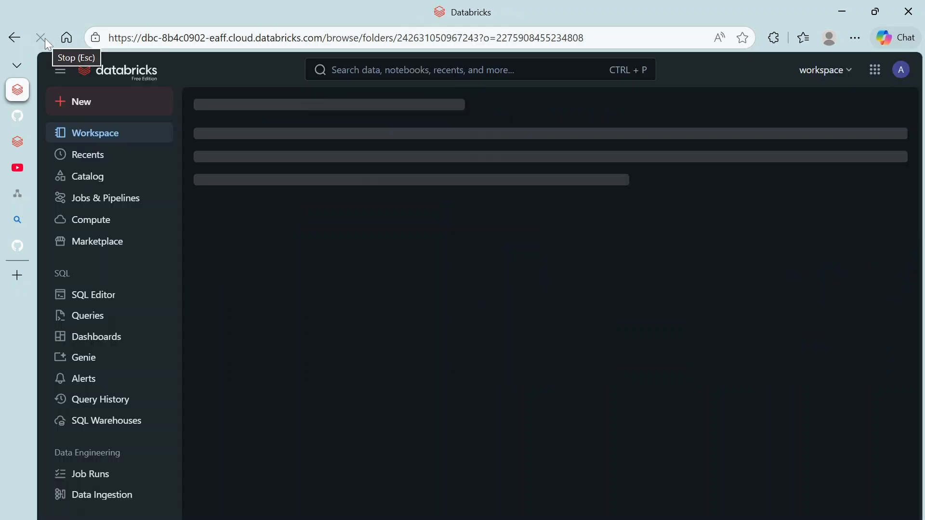
Step: Switch the theCloudbox Git folder to the main branch, confirming the switch
click(588, 120)
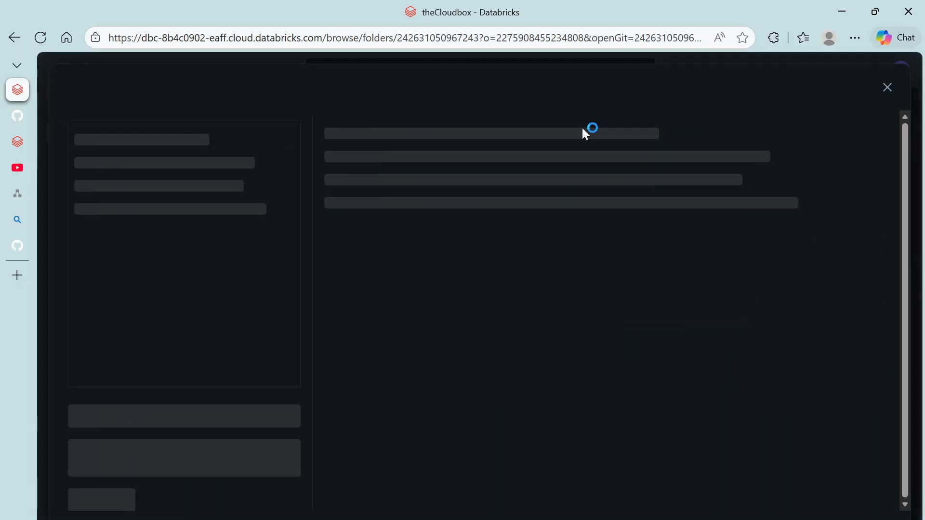
click(150, 143)
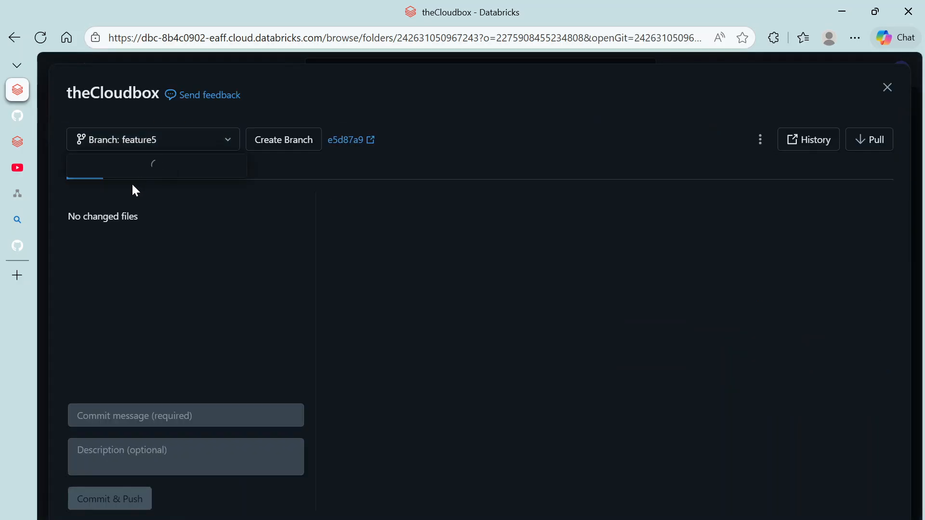
click(105, 224)
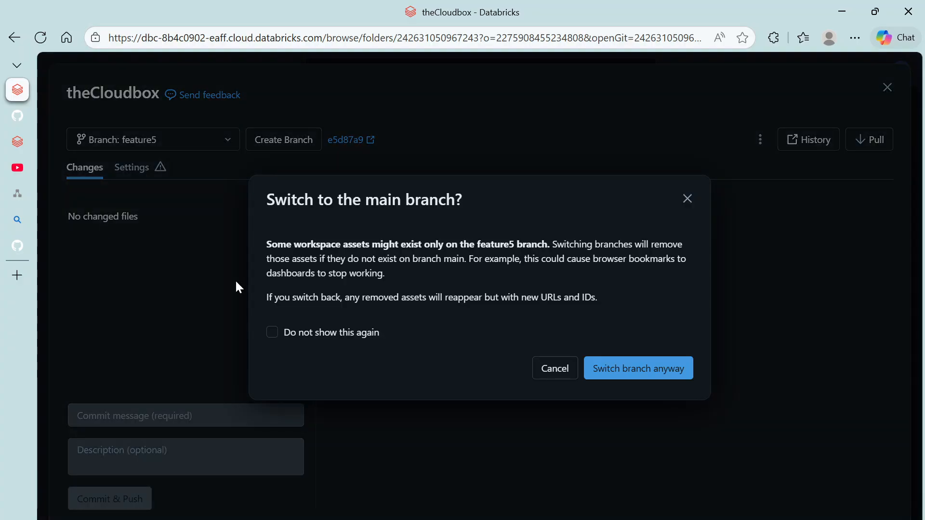
click(662, 377)
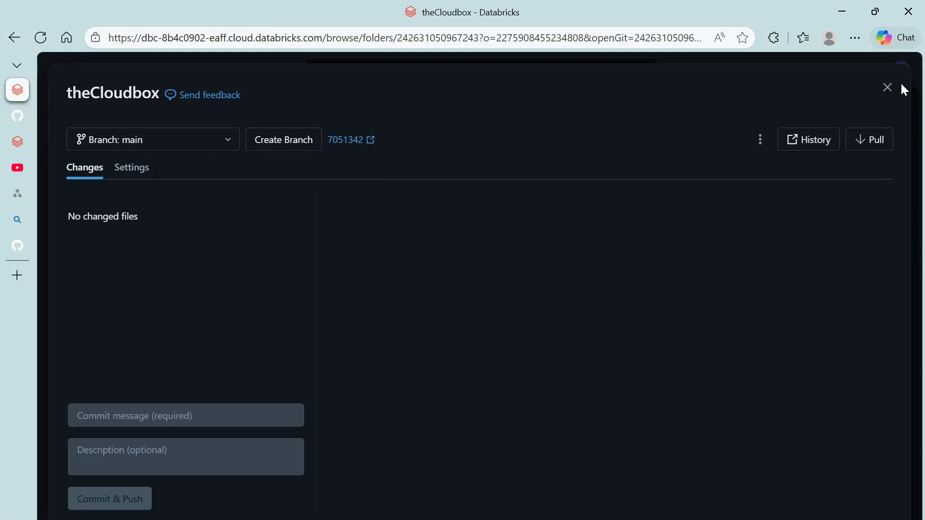
click(887, 88)
Step: Reload the theCloudbox folder in Databricks, then return to GitHub's merged pull request #2
mouse_move(46, 56)
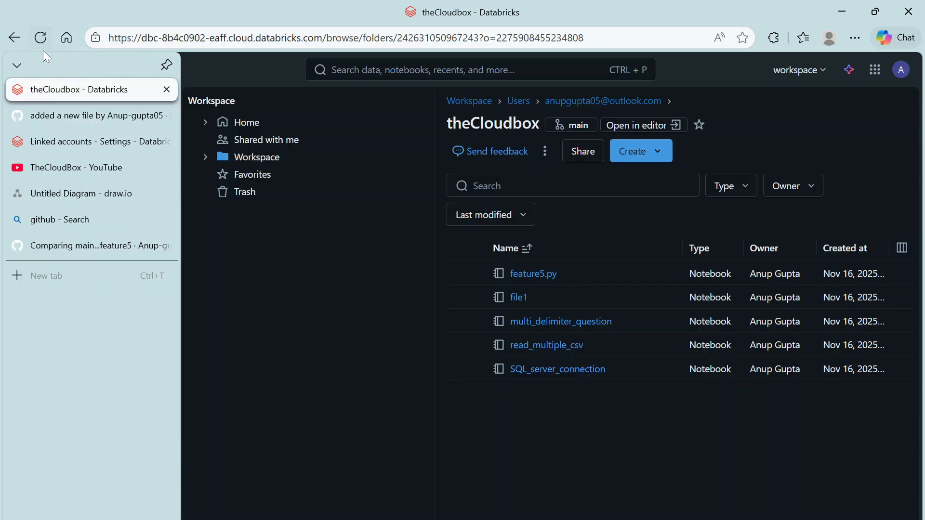
click(41, 38)
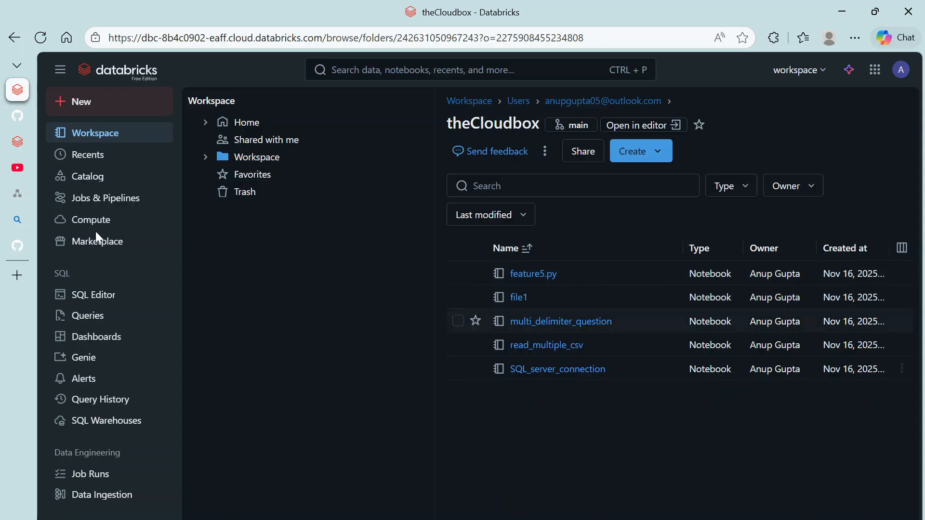
click(31, 113)
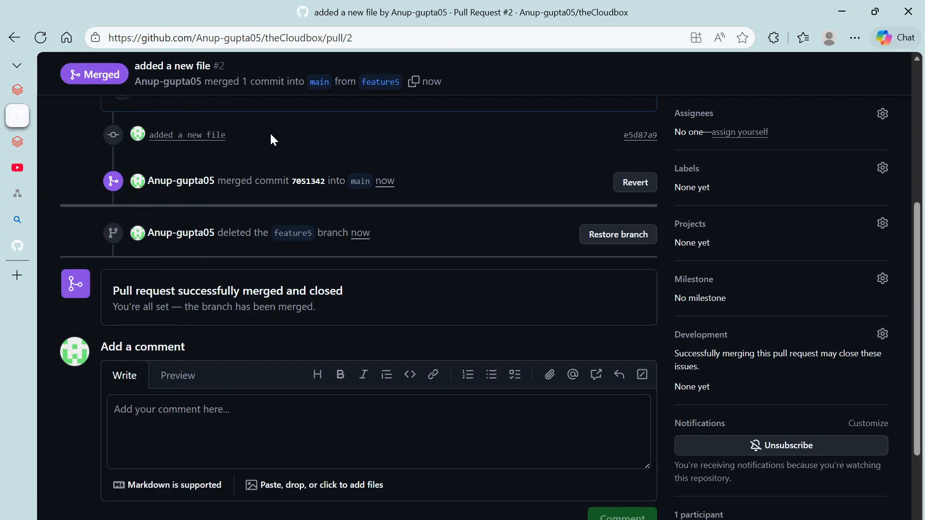
scroll(96, 217, up, 5)
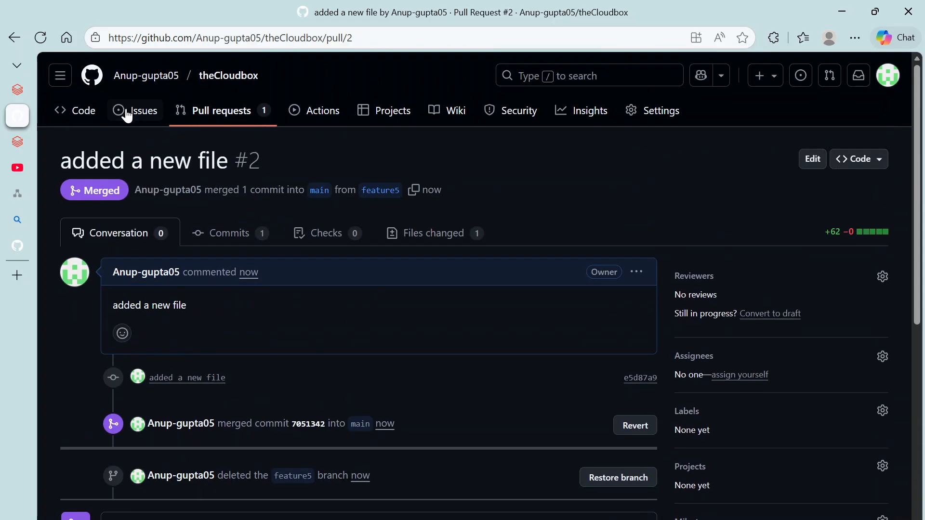
Step: Verify main on GitHub contains feature5.py.ipynb, then move via draw.io to the TheCloudBox YouTube channel
click(82, 111)
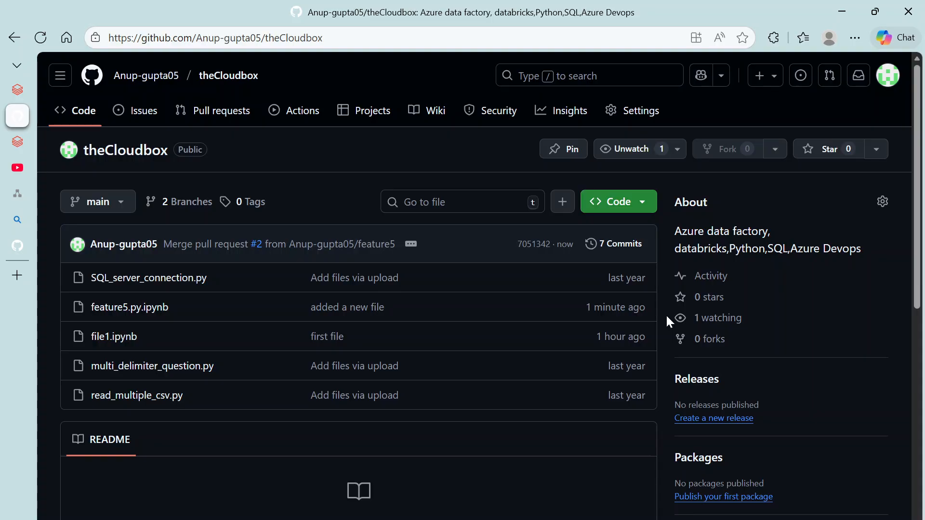
mouse_move(14, 145)
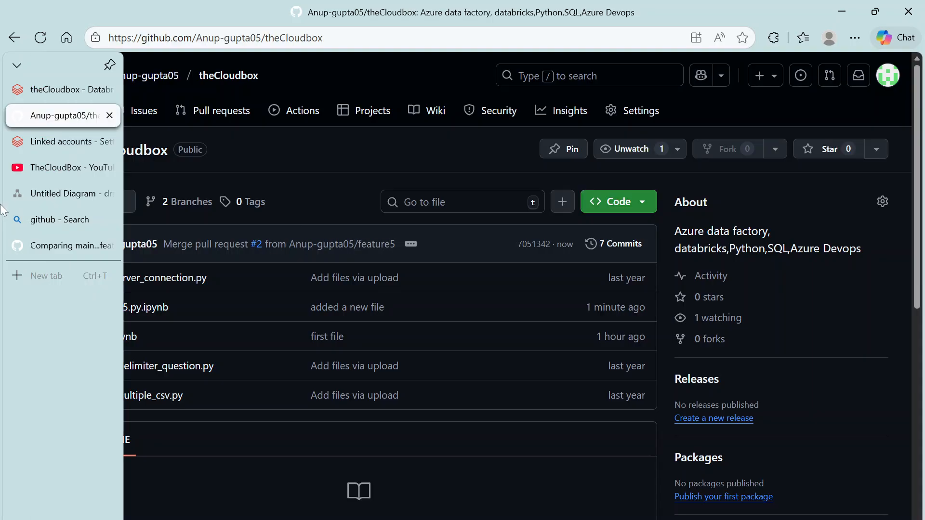
click(51, 248)
click(47, 107)
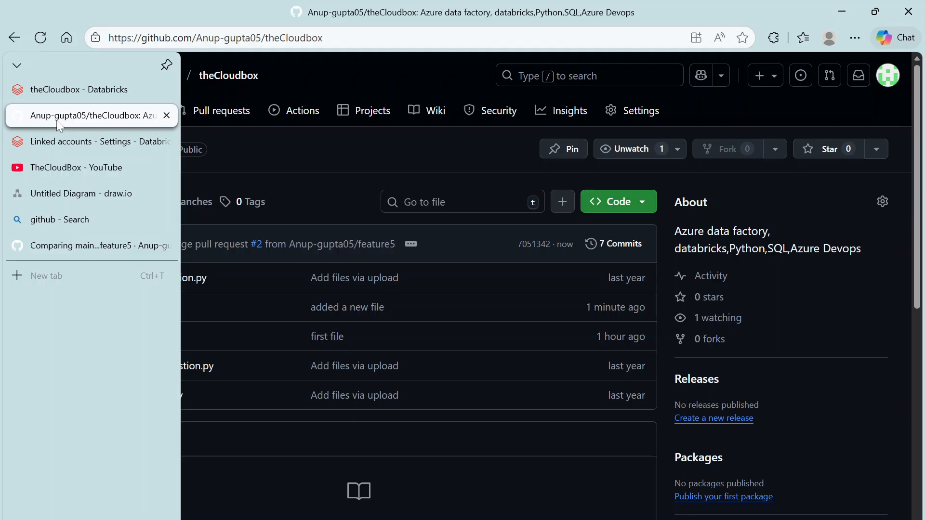
click(63, 193)
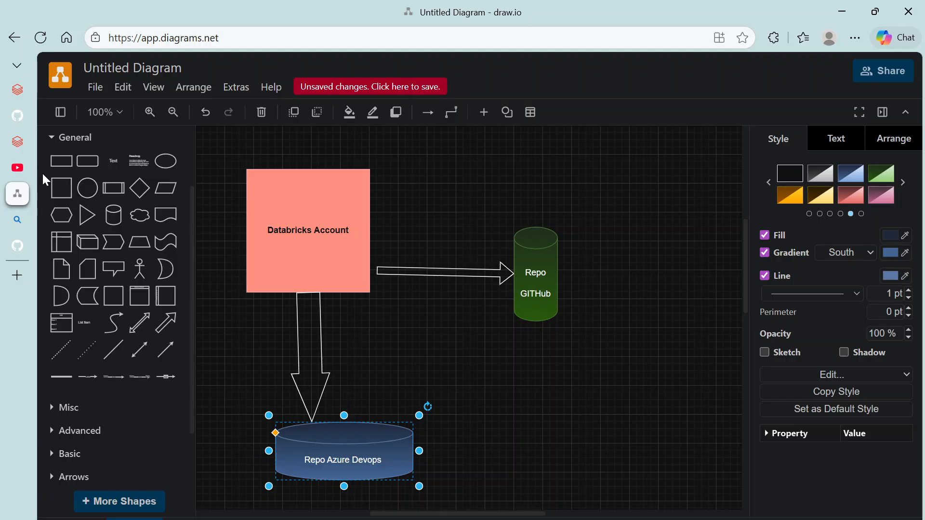
click(18, 168)
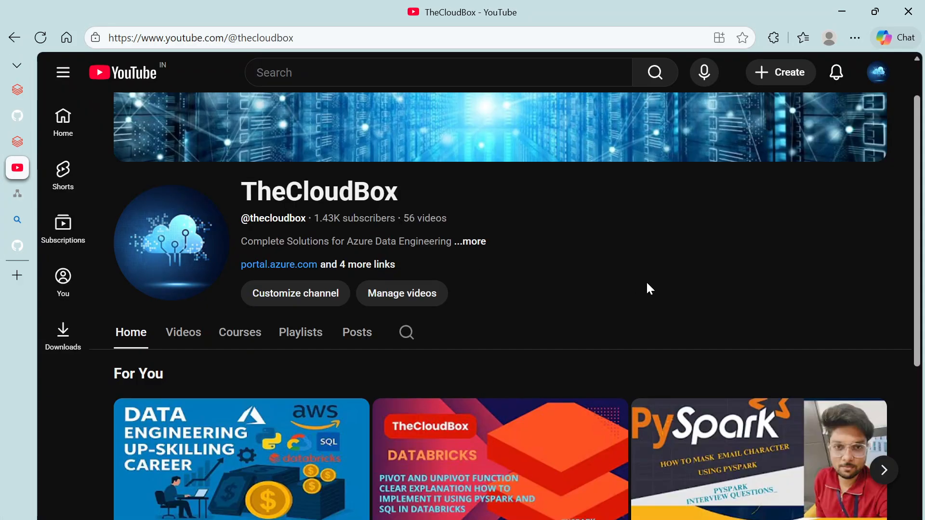